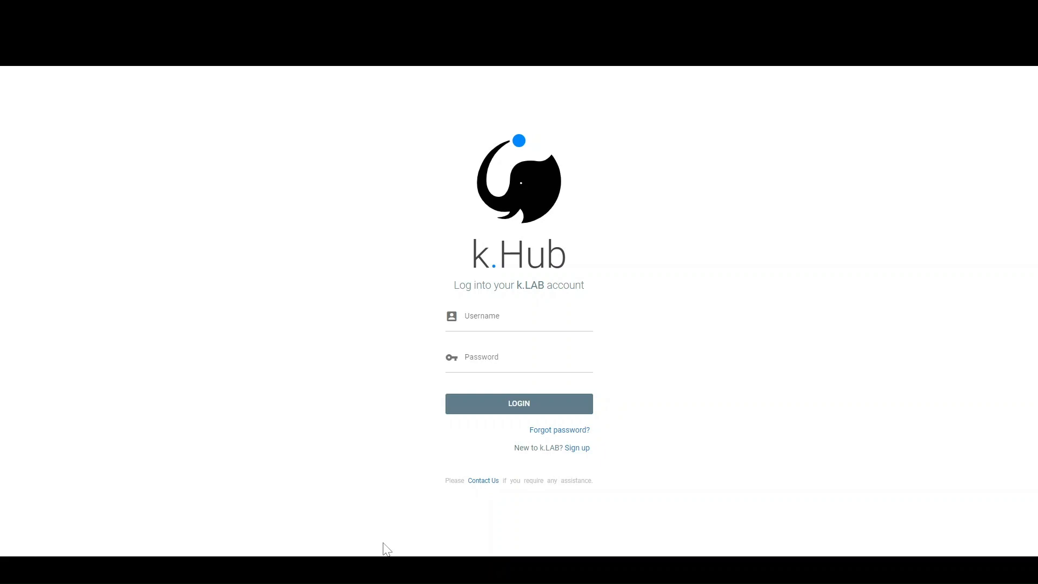
Step: Sign up for a new k.LAB account with a username in firstname.lastname format and an institutional email, and agree to the registration terms
left_click(574, 455)
type("firstna")
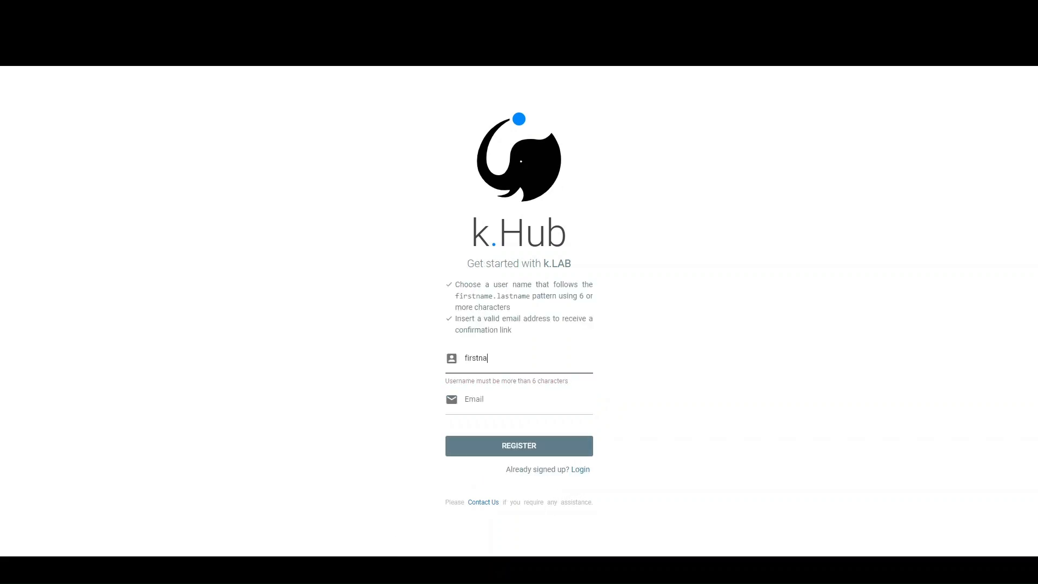
type("me.lastname")
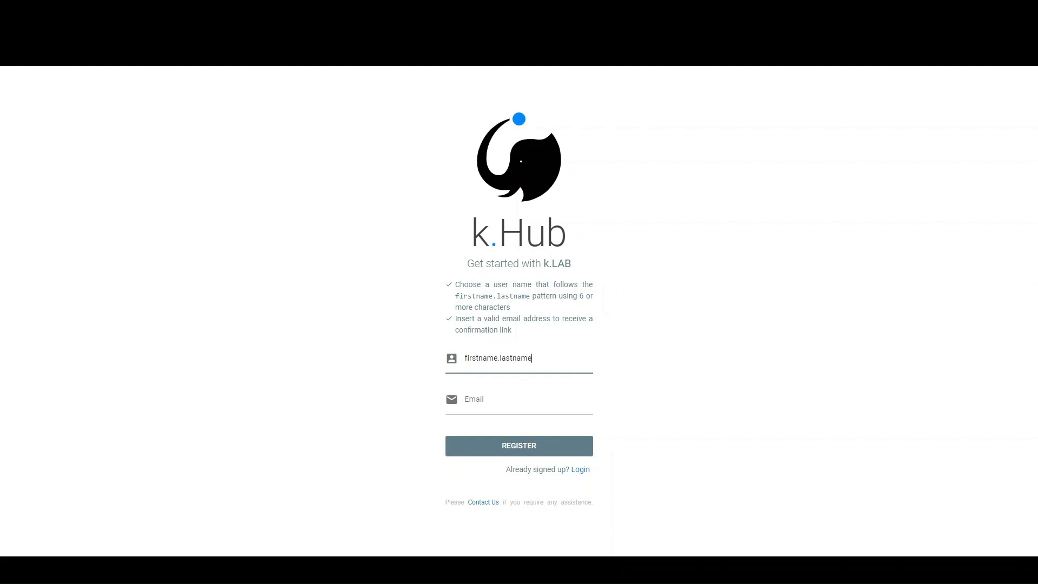
key("Tab")
type("email")
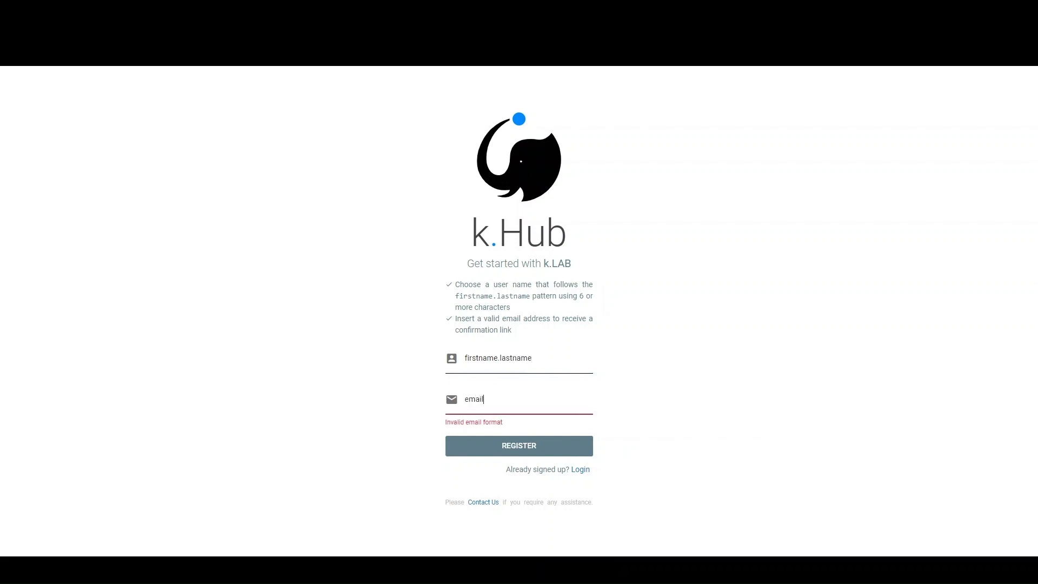
type("@instution.org")
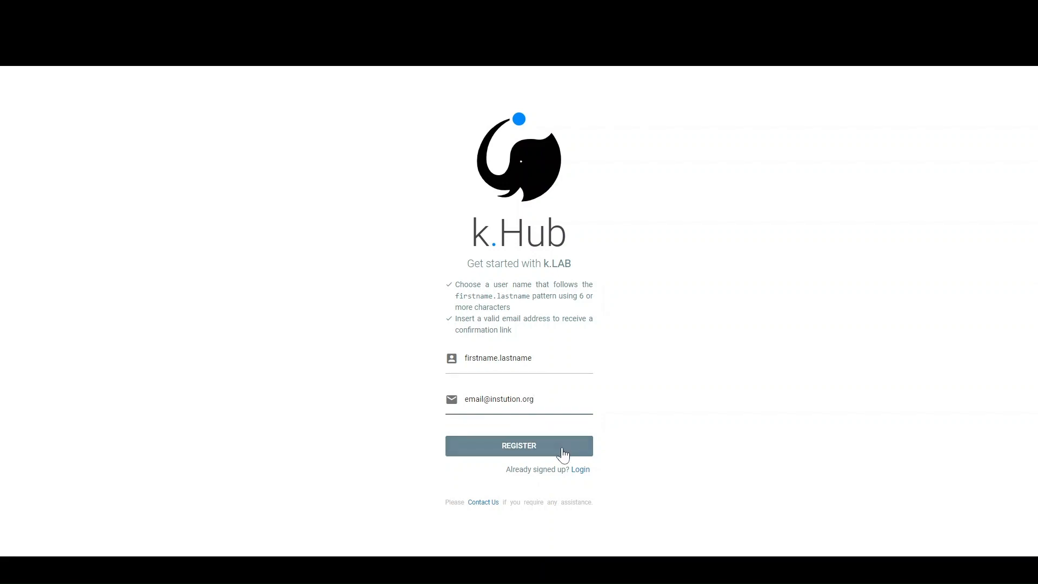
left_click(562, 454)
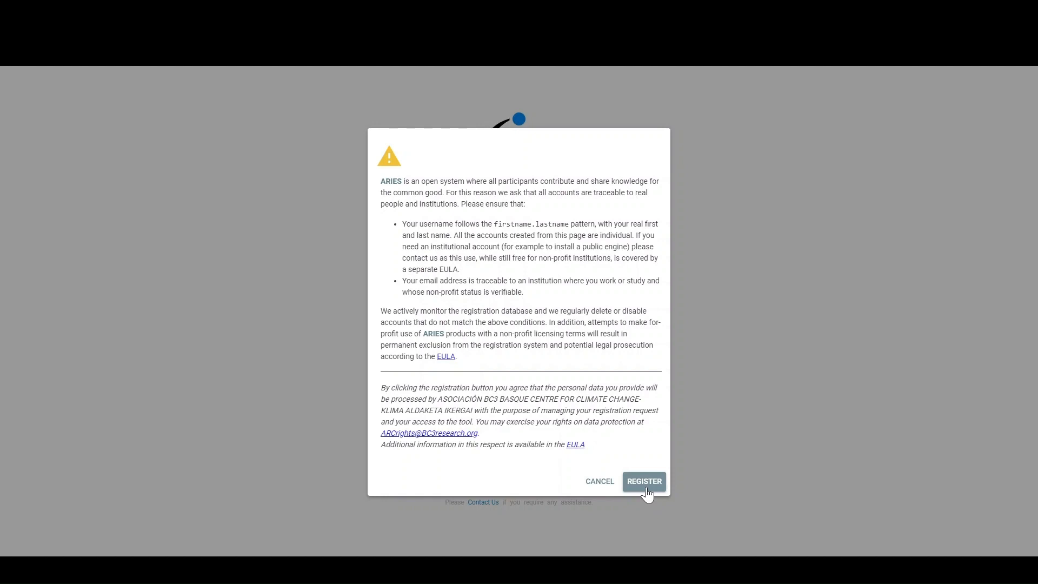
left_click(646, 488)
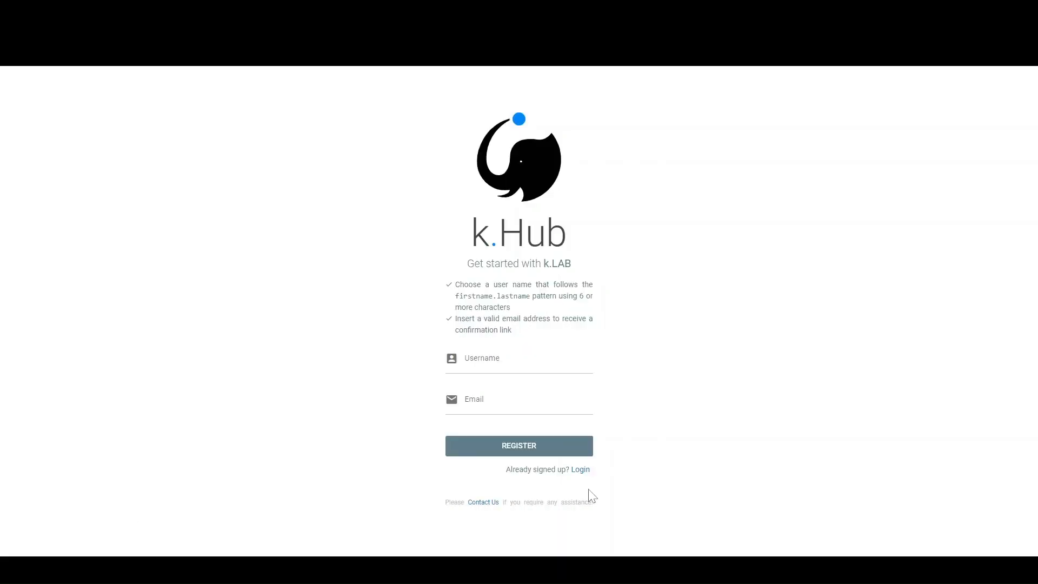
Step: Log into the k.LAB account with the username and account password, and open the English version of ARIES for PEOPLE-EA Explorer
left_click(580, 470)
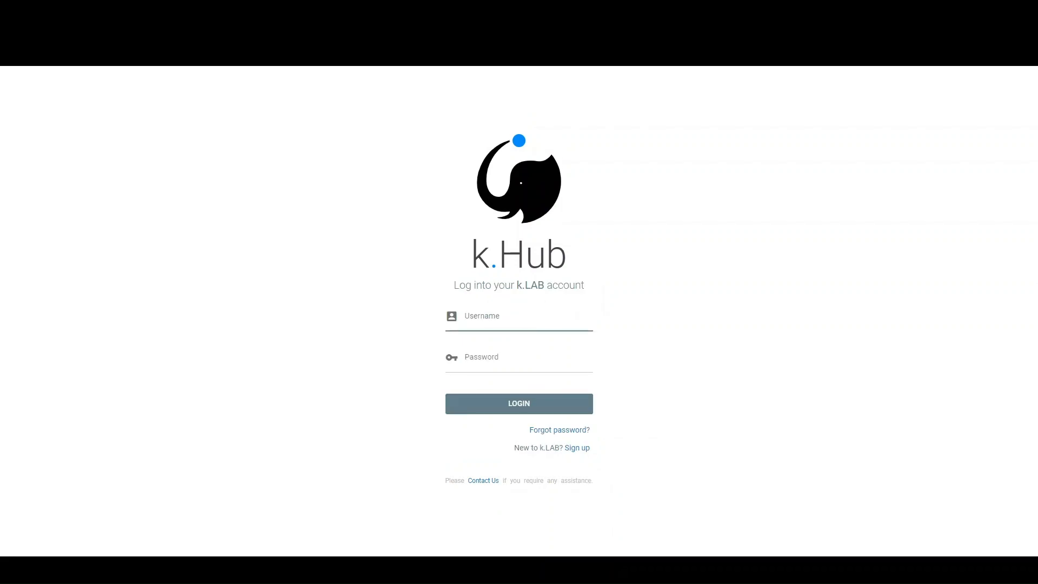
type("firstname.lastname")
key("Tab")
type("•••••")
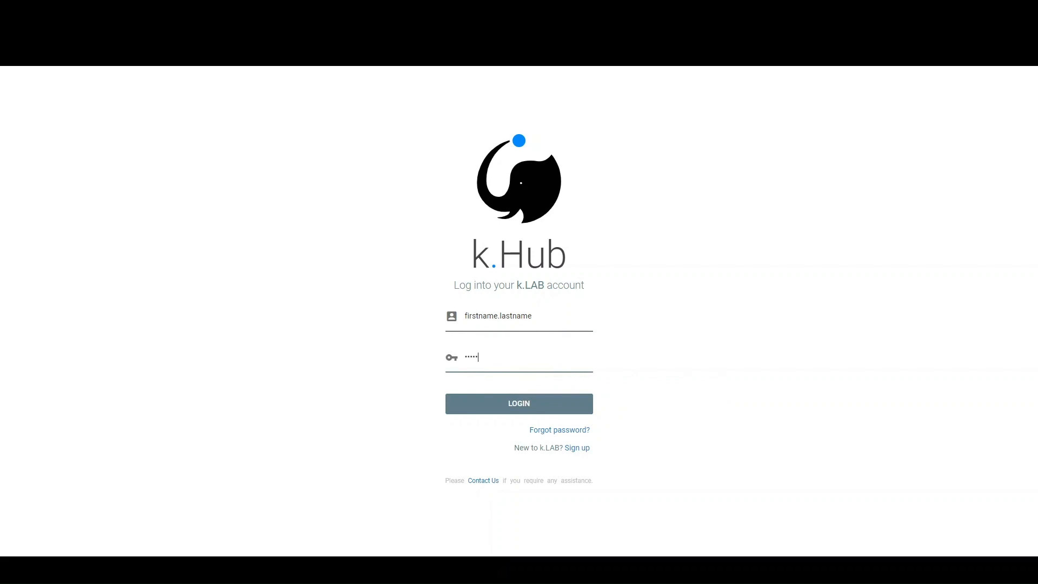
left_click(552, 402)
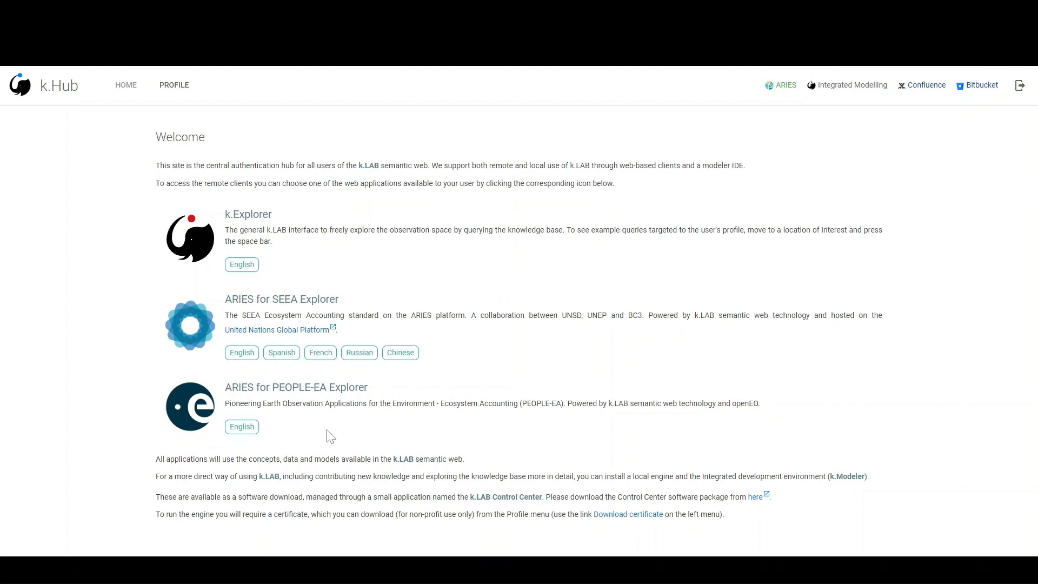
left_click(252, 429)
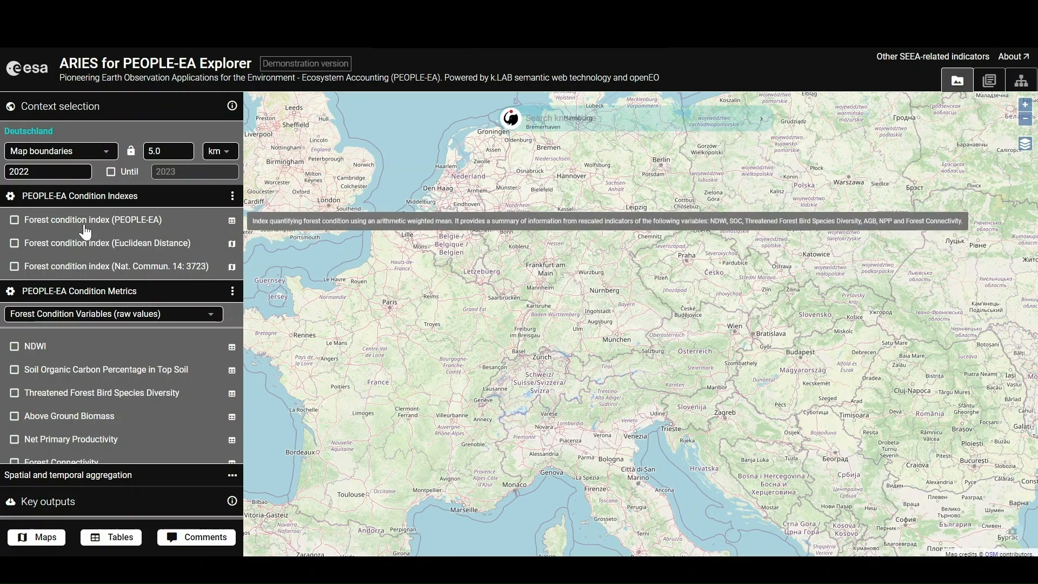
Step: Examine the descriptions of the three forest condition indexes and the list of raw forest condition variables
mouse_move(93, 225)
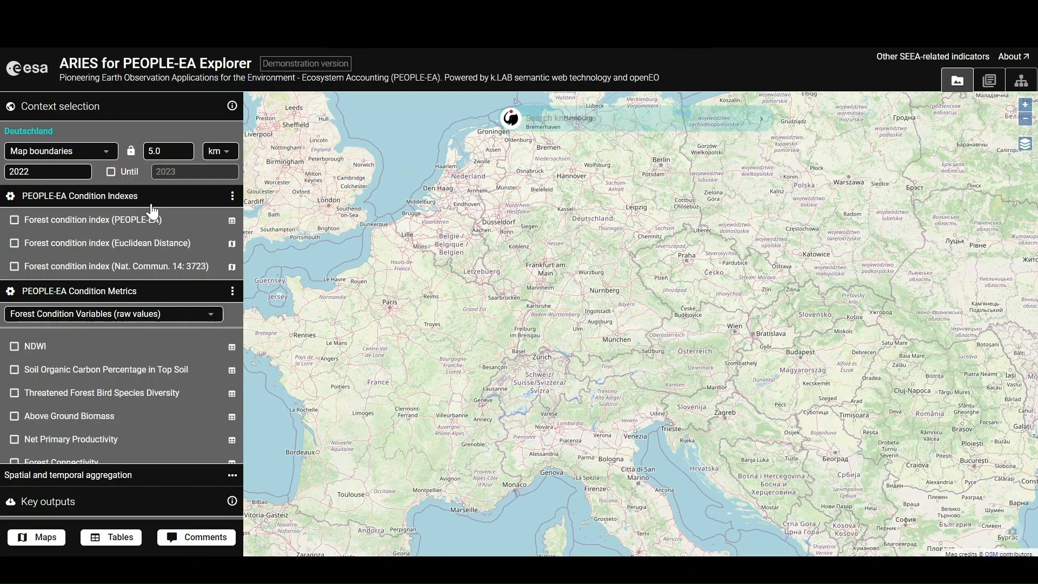
mouse_move(155, 226)
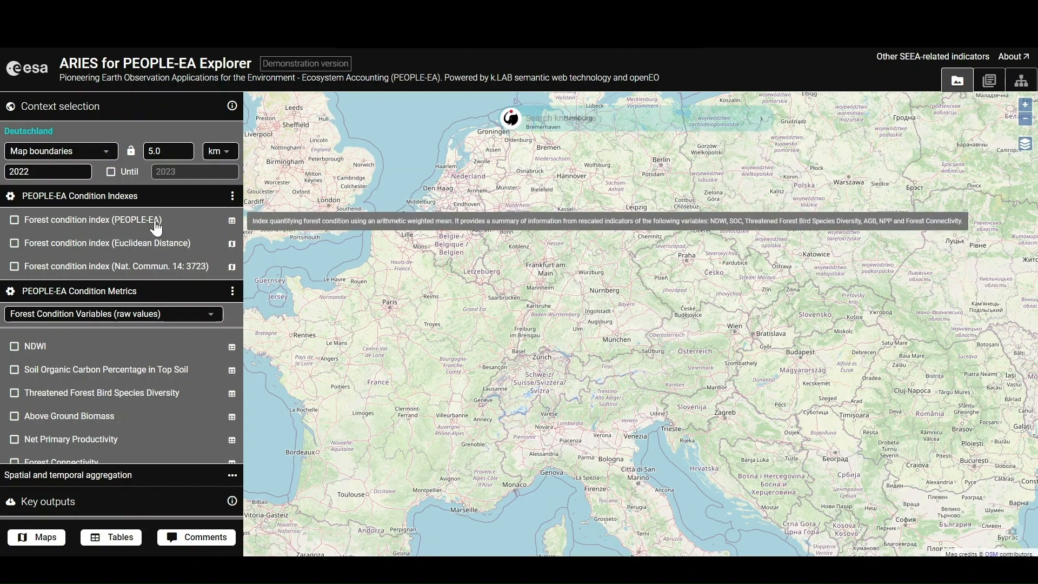
mouse_move(159, 249)
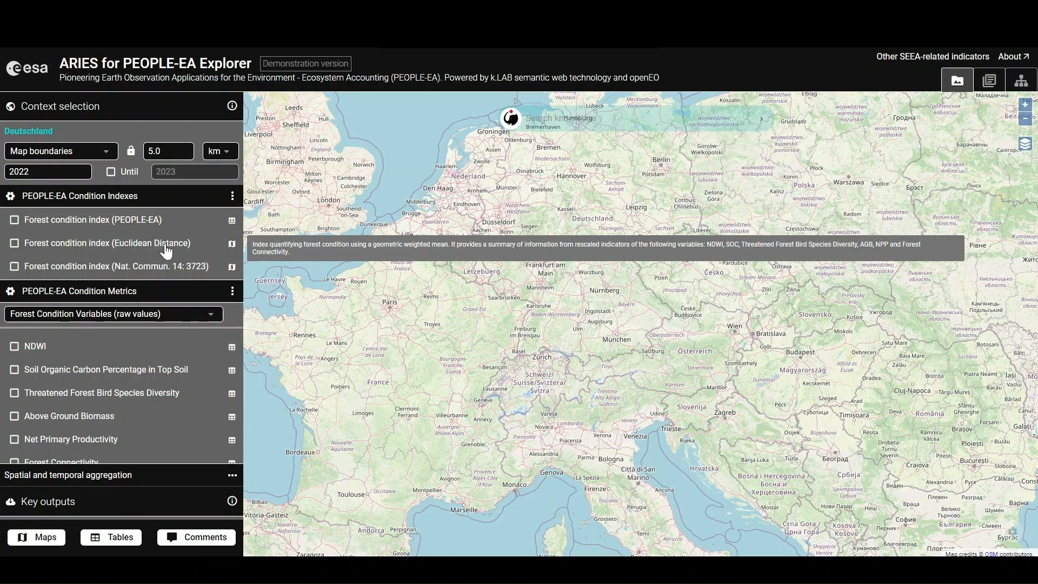
mouse_move(177, 271)
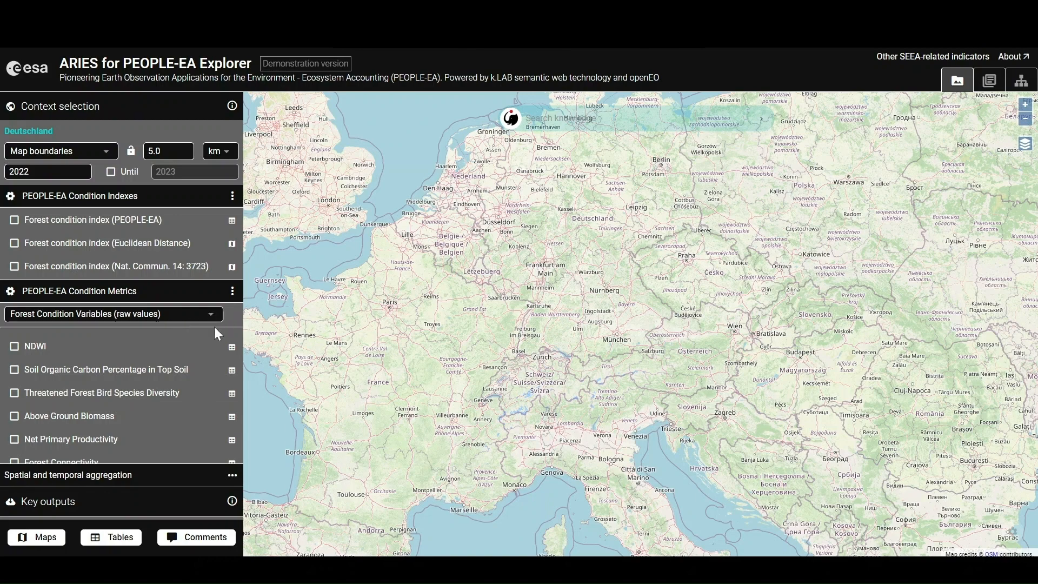
scroll(200, 339, "down", 1)
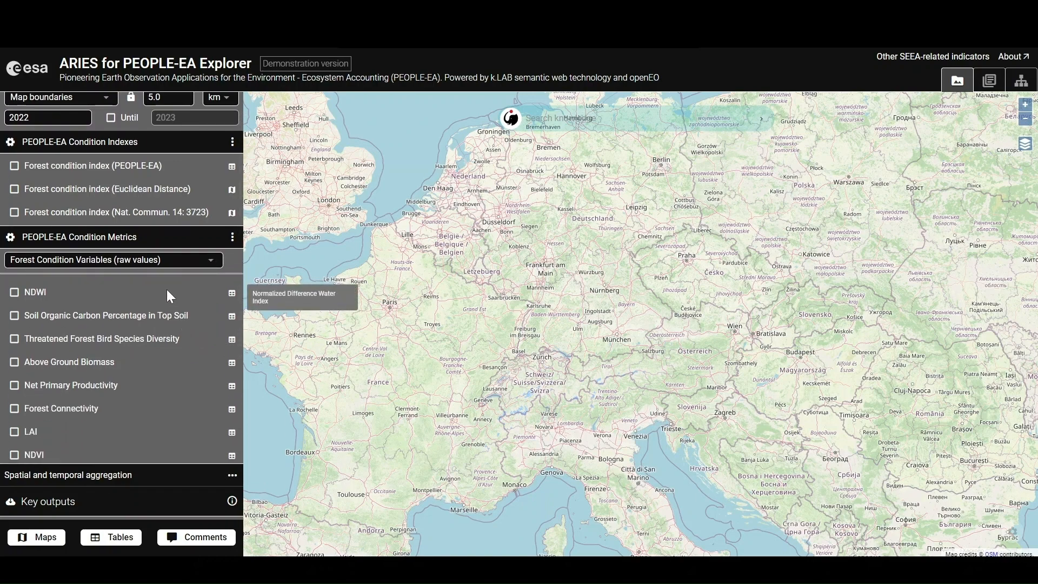
scroll(169, 294, "down", 3)
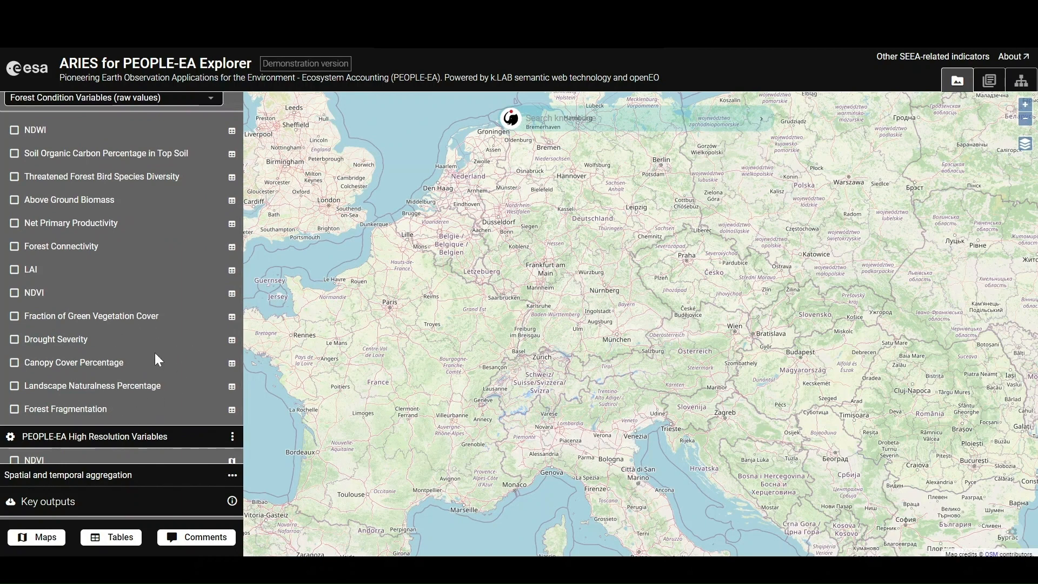
scroll(154, 372, "up", 3)
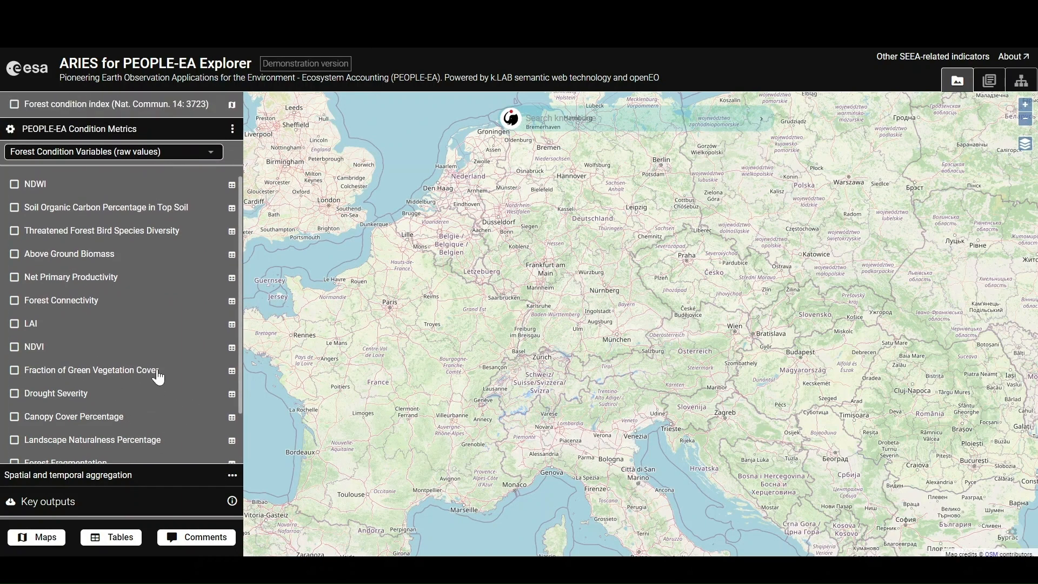
Step: Switch the PEOPLE-EA Condition Metrics from raw values to Forest Condition Indicators and review the listed indicators
left_click(178, 261)
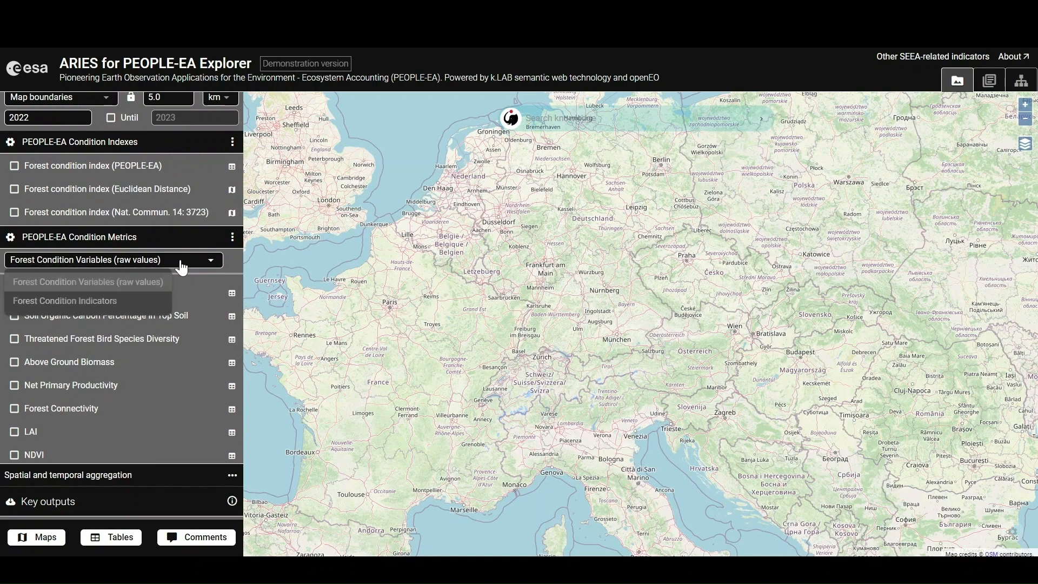
left_click(102, 301)
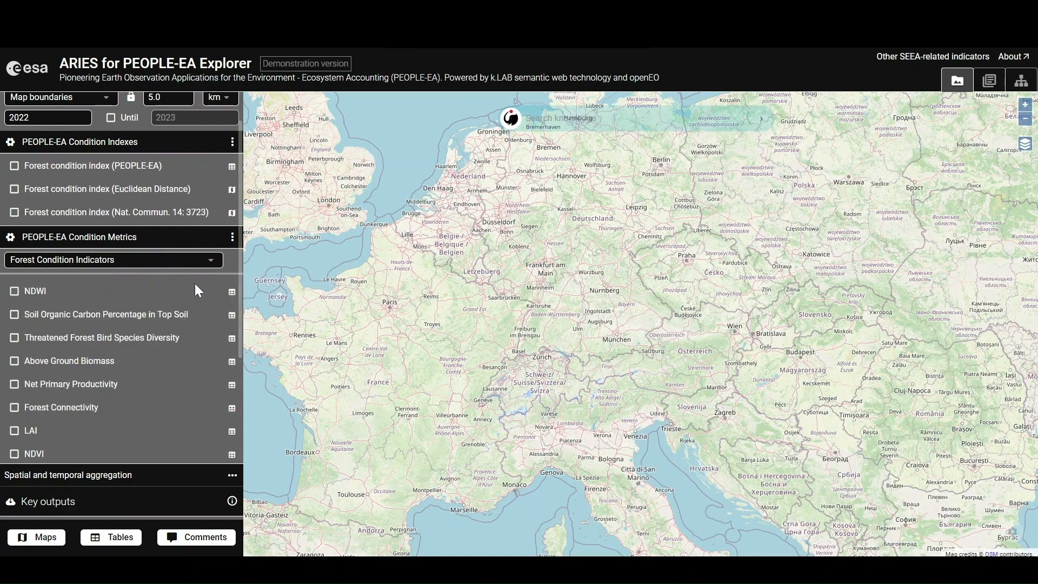
scroll(196, 302, "down", 2)
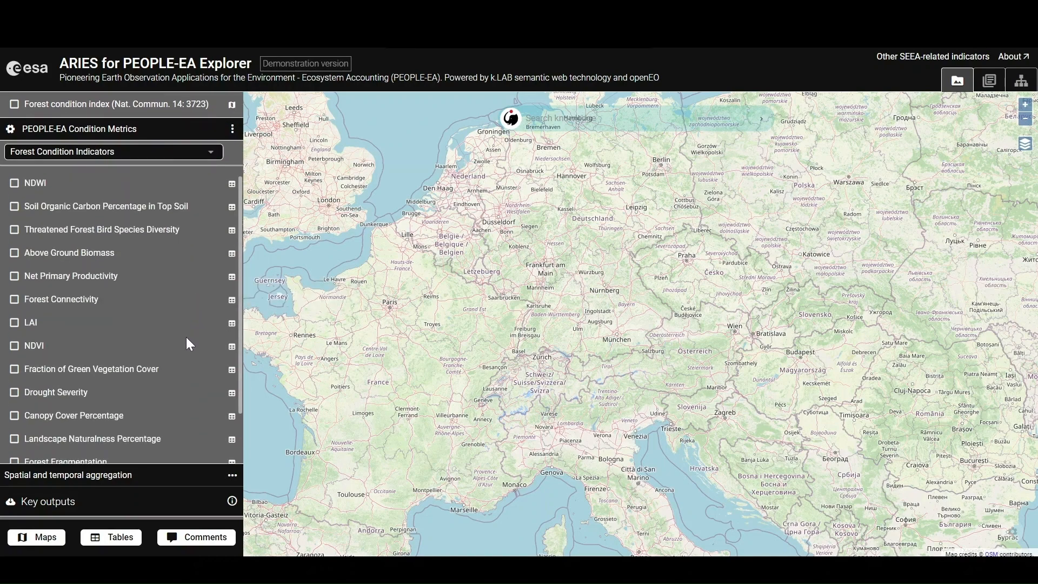
scroll(187, 337, "down", 2)
scroll(189, 339, "up", 3)
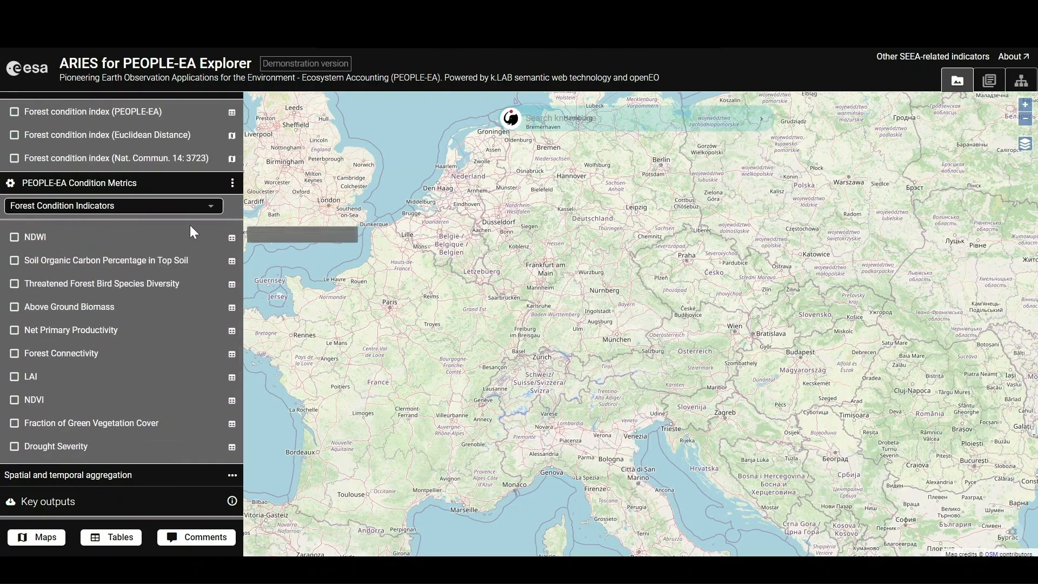
Step: Switch the condition metrics to Forest Condition Variables (raw values) and back to Forest Condition Indicators
left_click(199, 211)
left_click(151, 228)
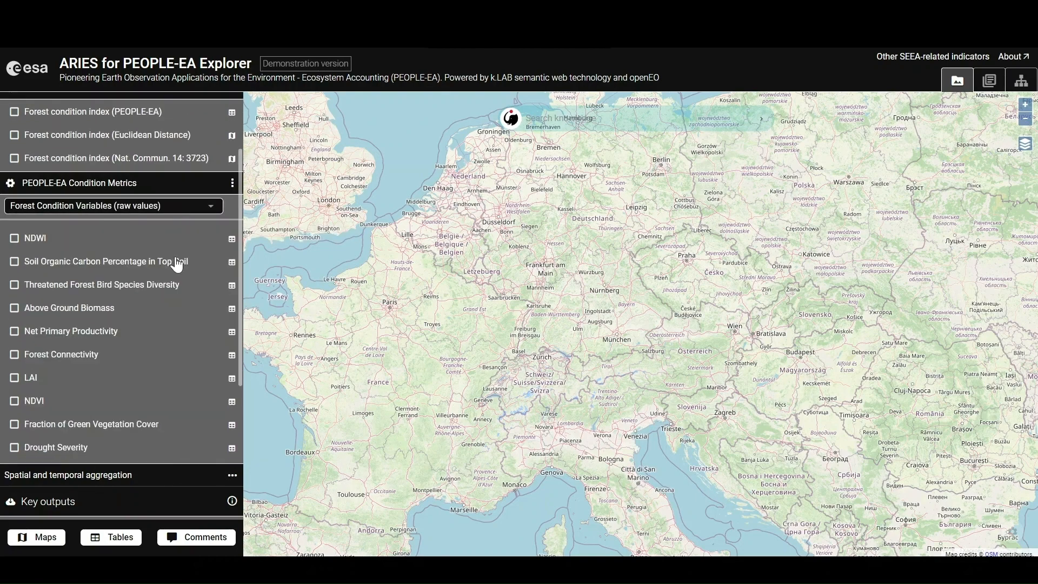
left_click(190, 212)
left_click(135, 243)
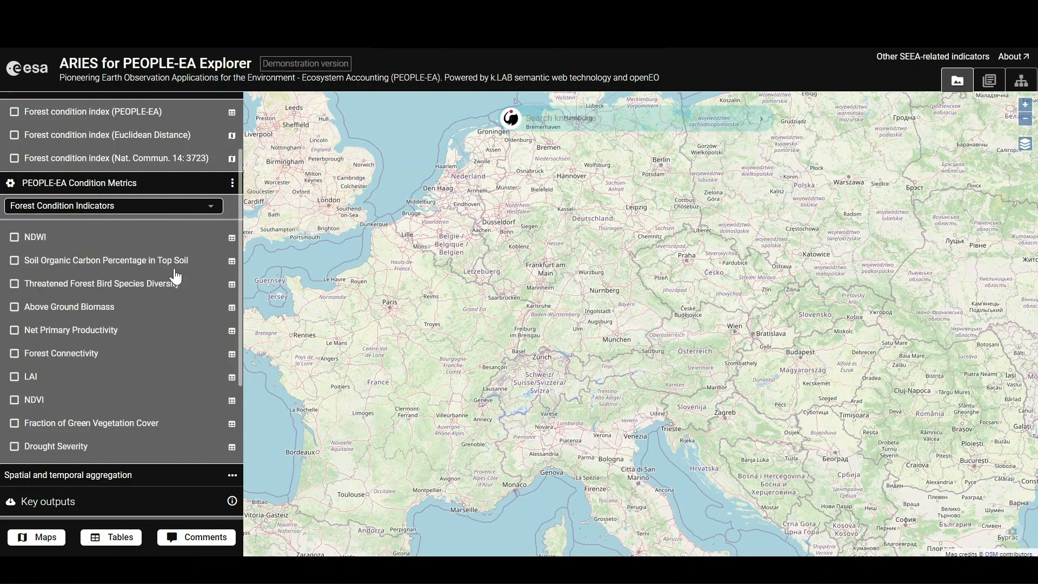
Step: Examine the available condition indicators, condition indexes, PEOPLE-EA High Resolution Variables and Ecosystem Services, noting which outputs offer maps or tables
scroll(182, 280, "down", 2)
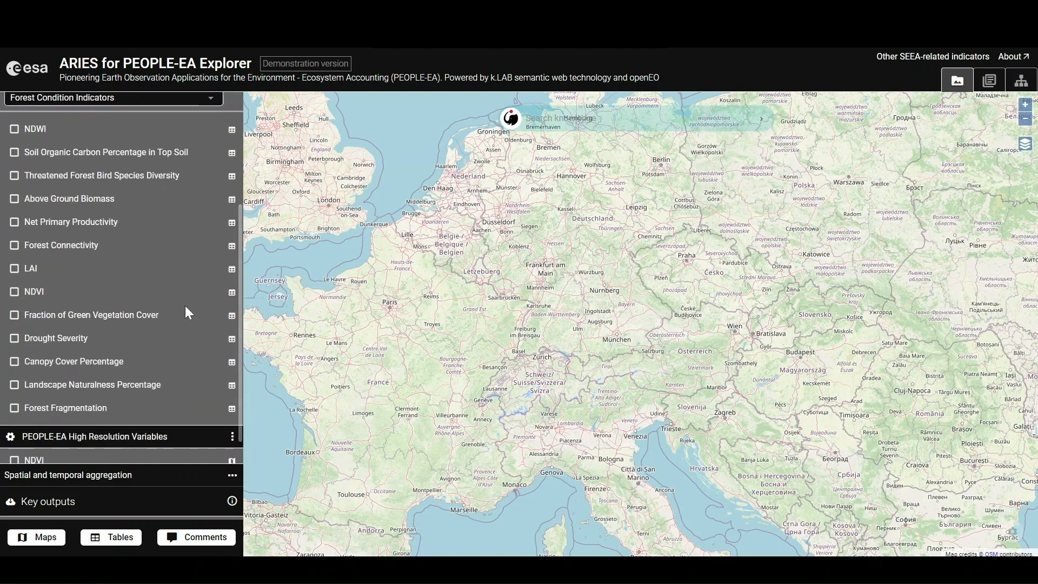
scroll(185, 307, "up", 1)
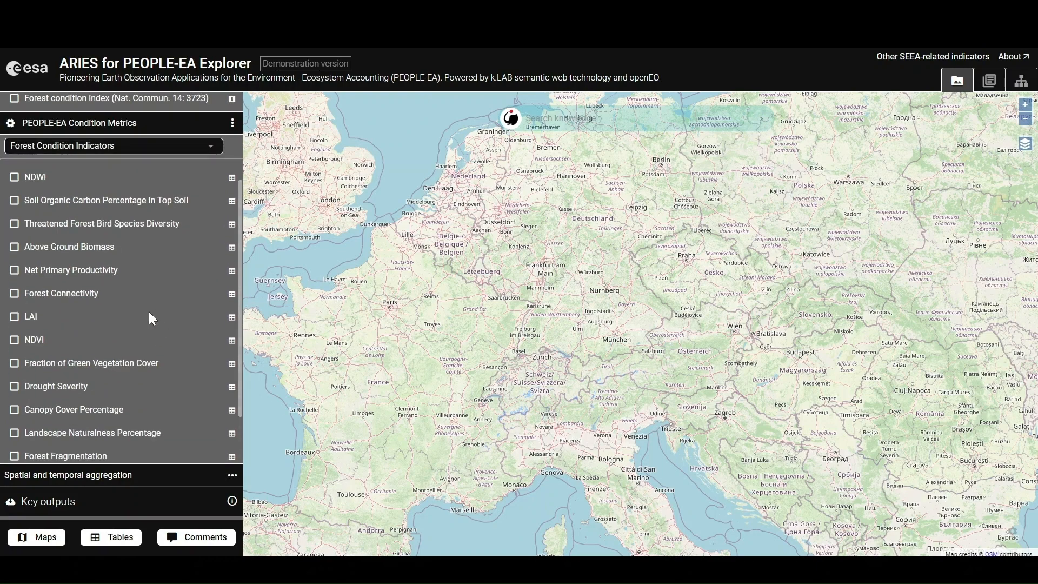
scroll(153, 300, "down", 1)
scroll(151, 281, "down", 1)
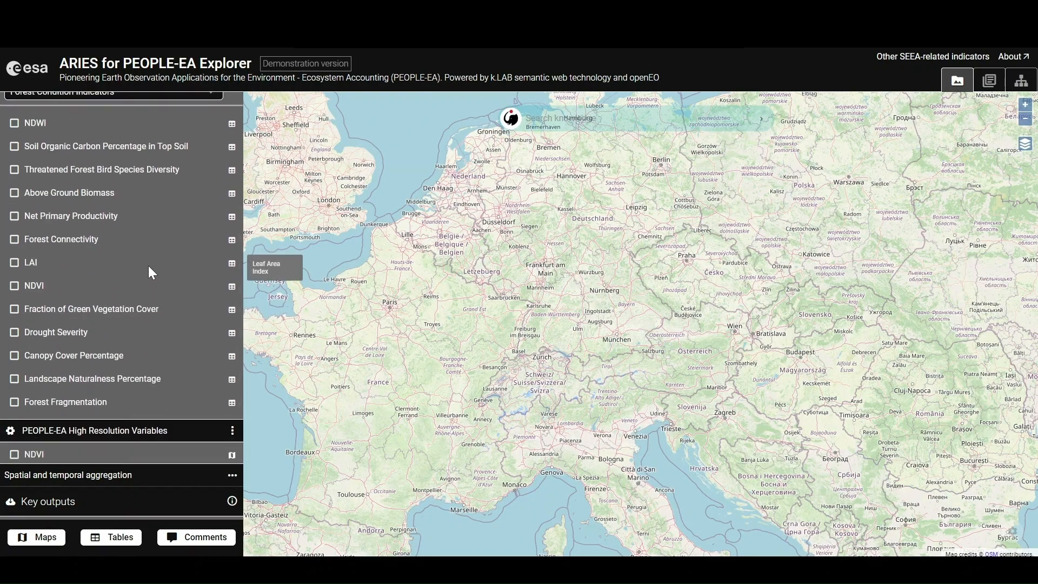
scroll(147, 264, "down", 1)
scroll(145, 268, "down", 1)
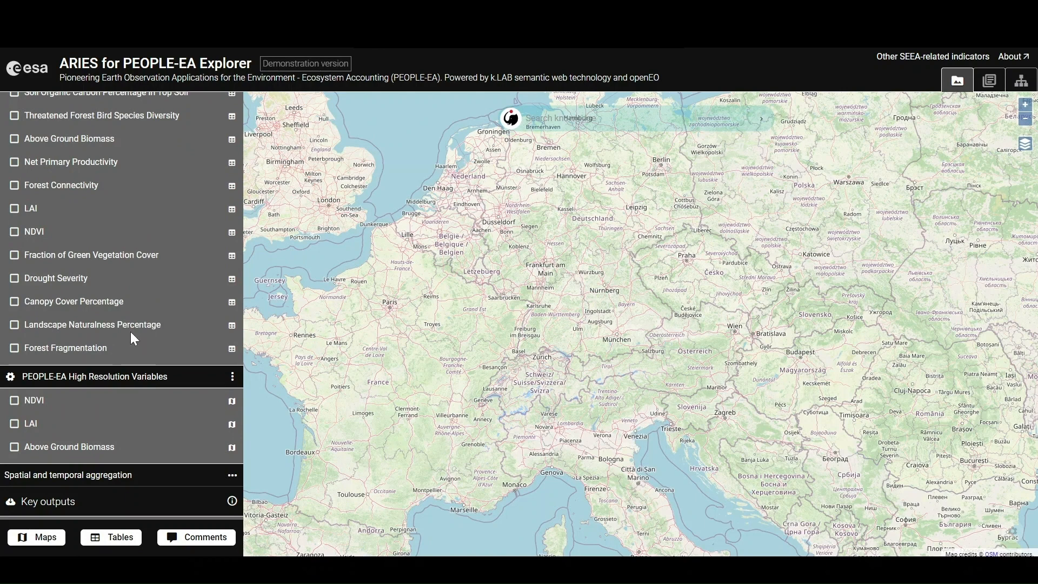
scroll(124, 332, "down", 3)
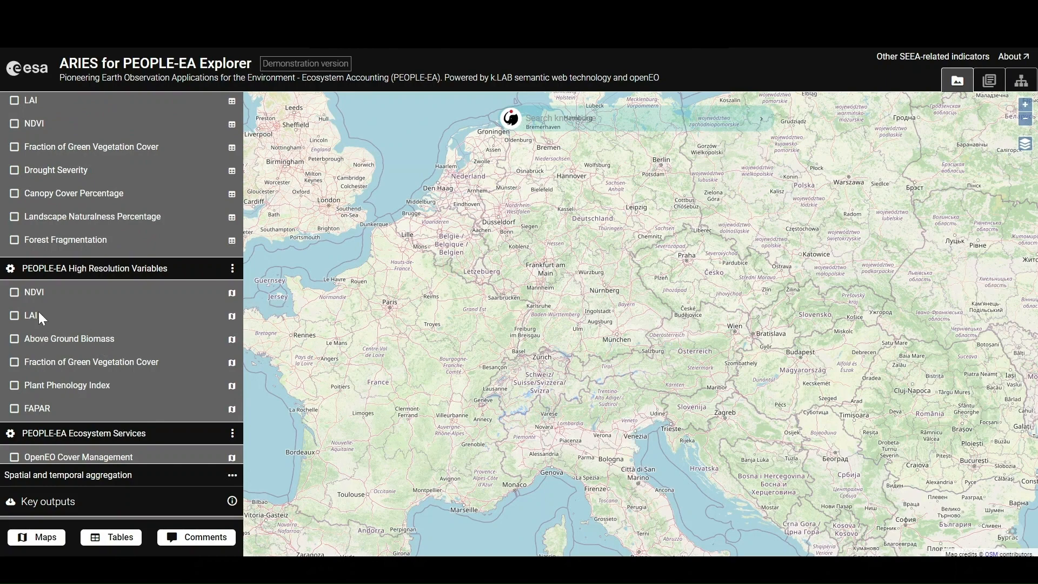
scroll(160, 270, "up", 6)
scroll(160, 271, "down", 7)
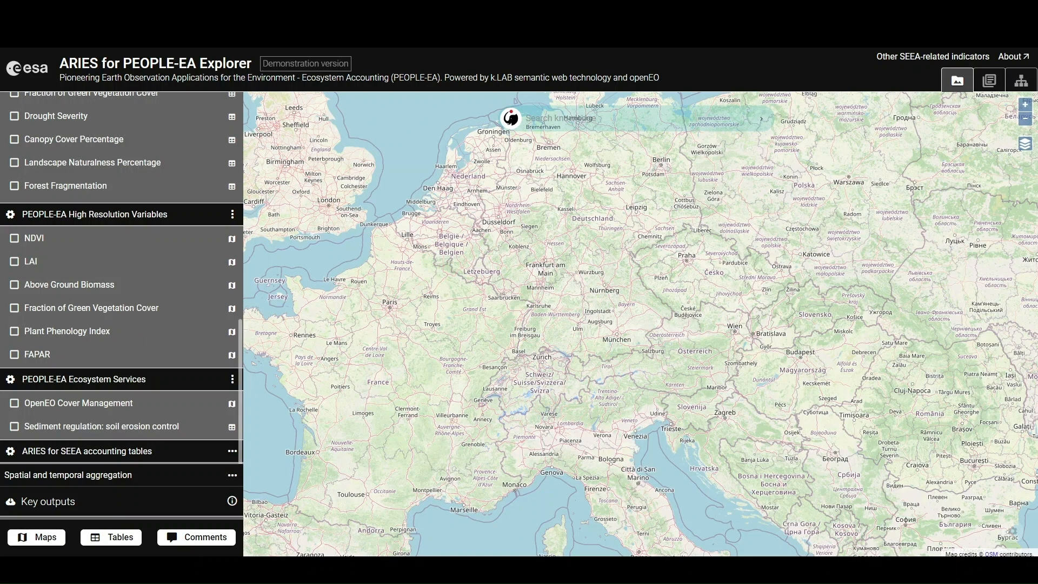
scroll(136, 352, "up", 3)
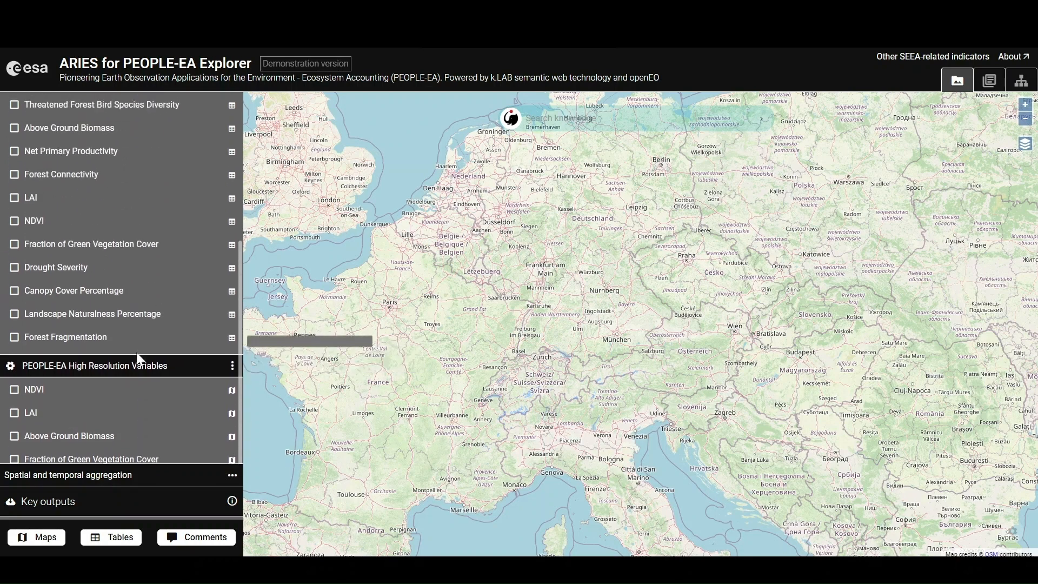
scroll(137, 352, "up", 5)
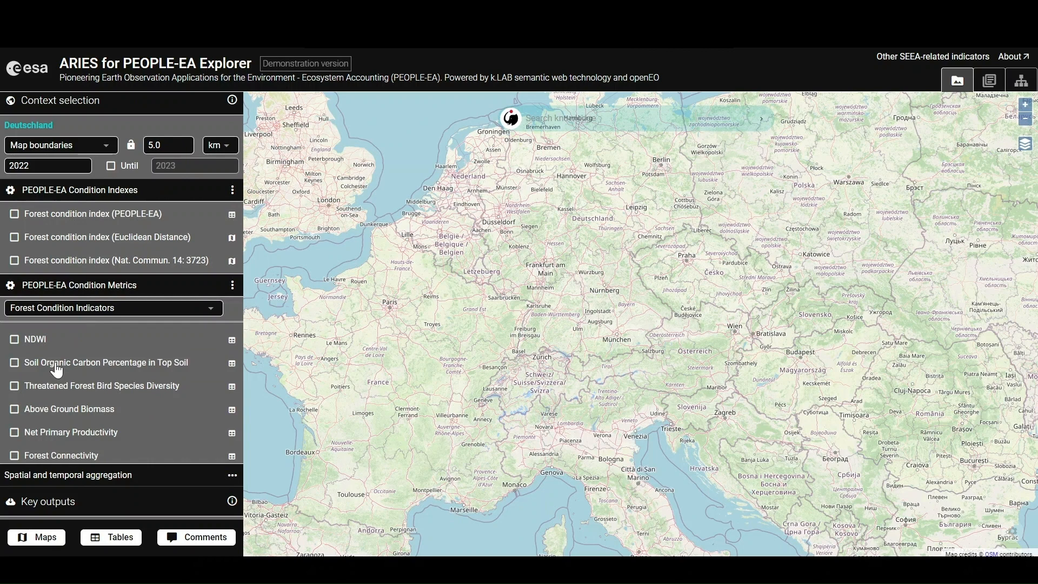
scroll(51, 372, "down", 1)
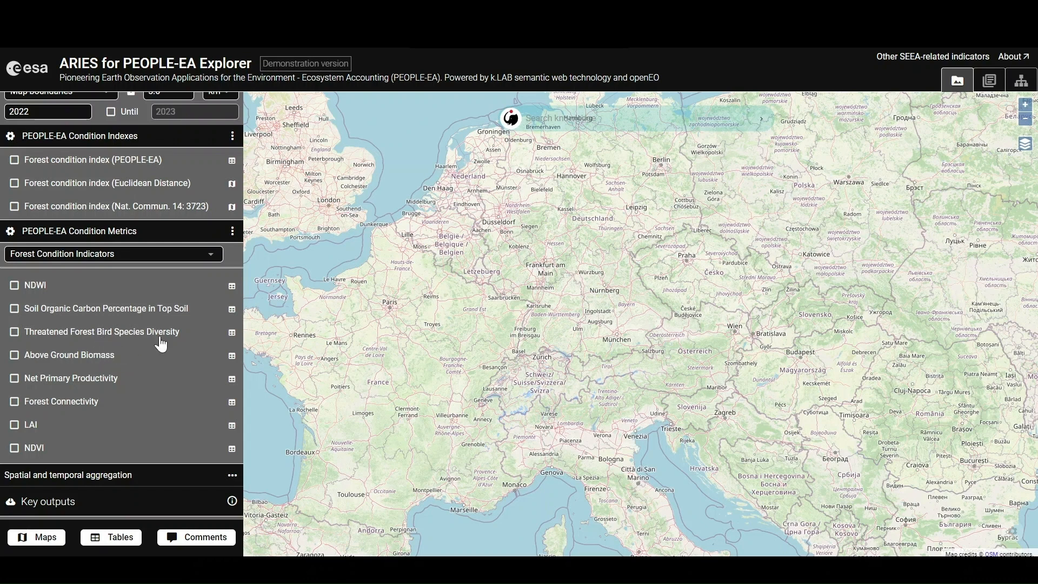
scroll(161, 343, "up", 2)
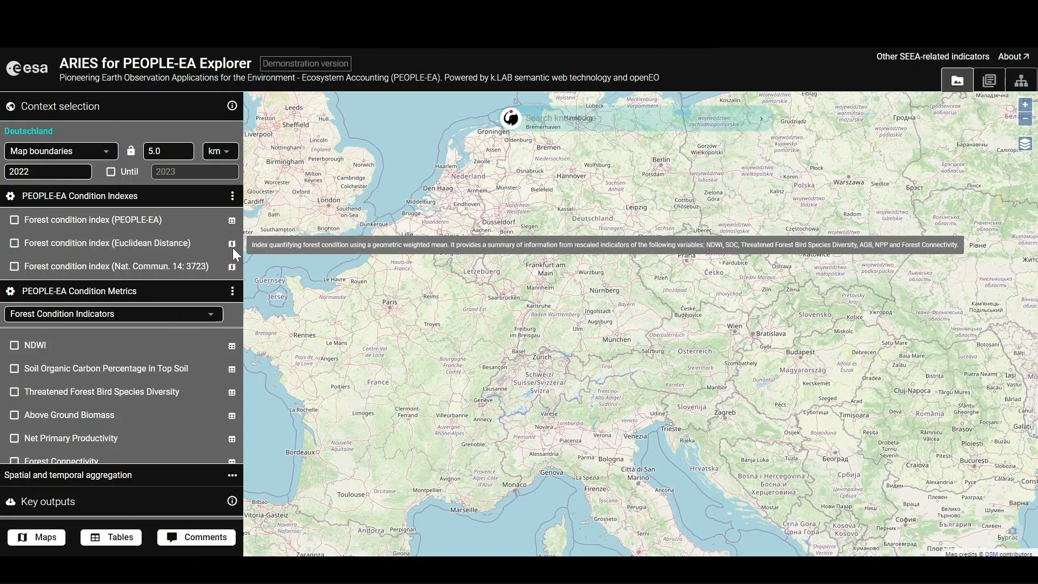
scroll(231, 248, "down", 3)
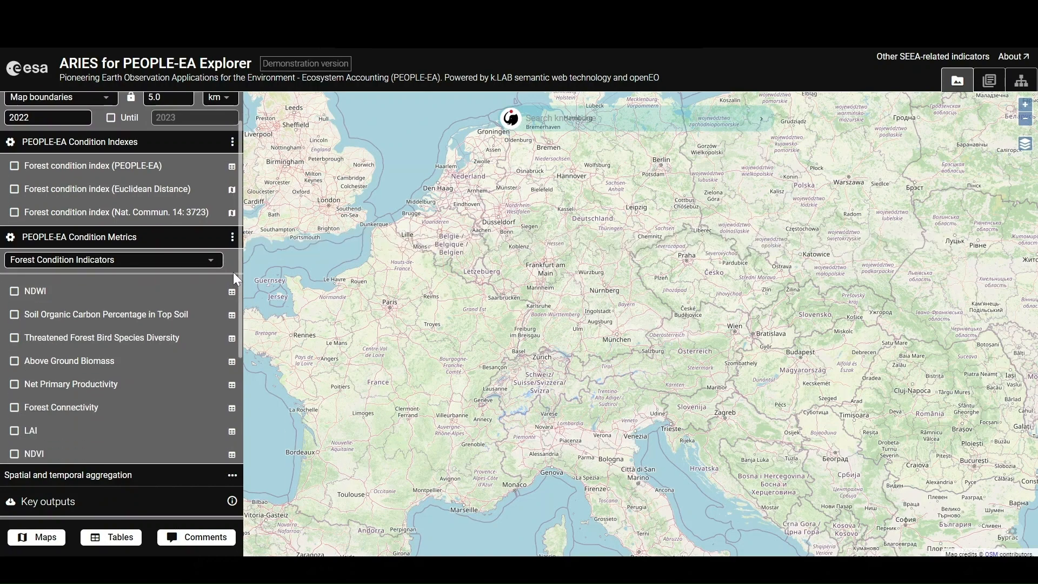
scroll(233, 269, "down", 4)
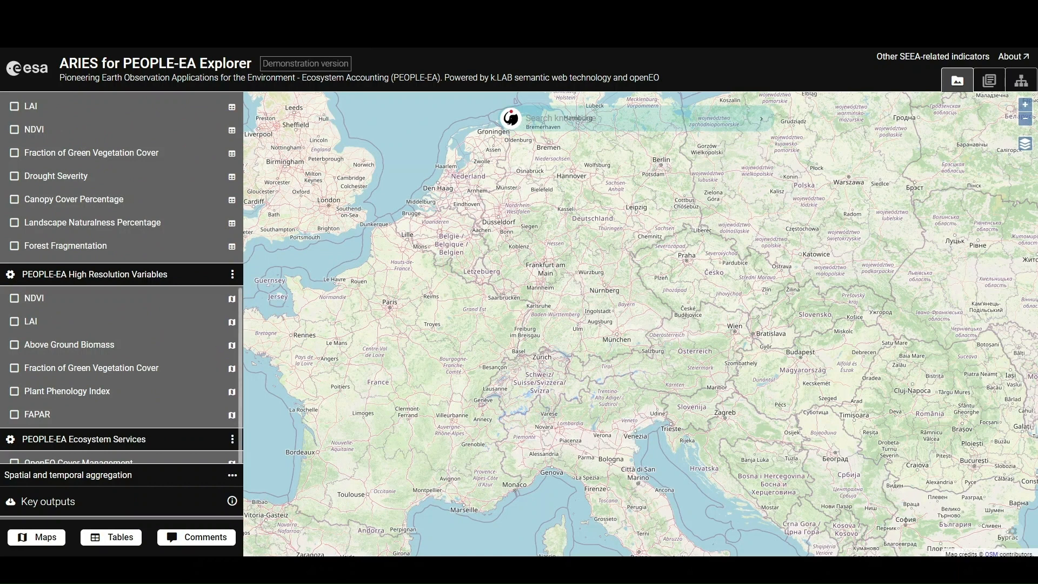
Step: Examine the extent and land account tables offered under Extent accounts in the ARIES for SEEA accounting tables
scroll(162, 394, "down", 1)
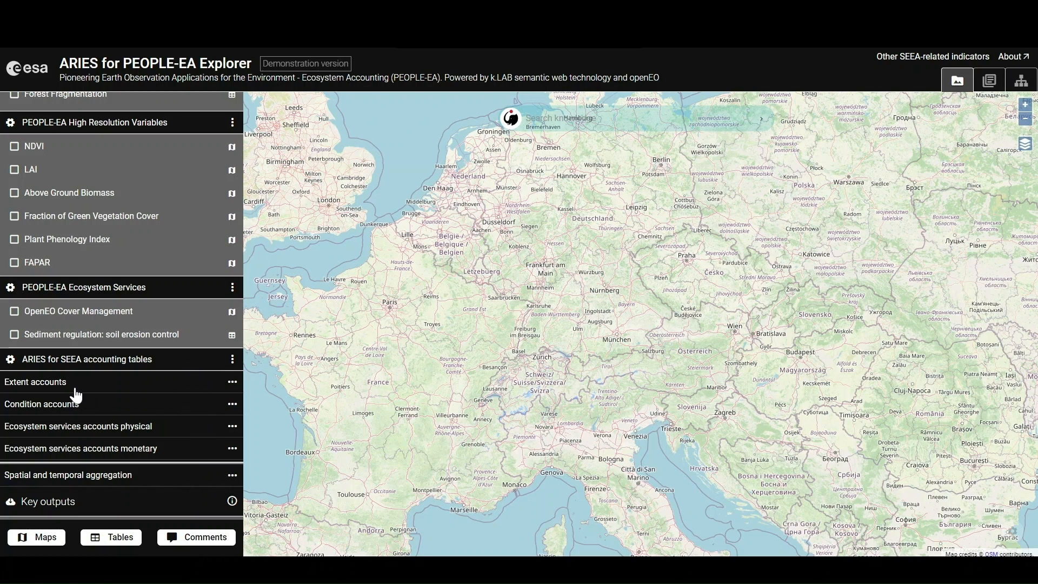
left_click(230, 384)
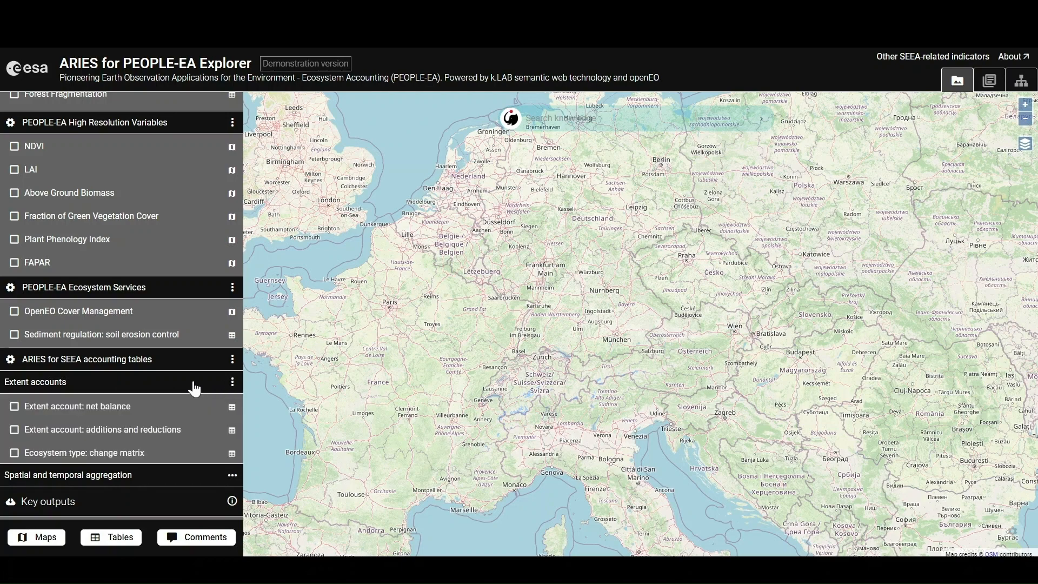
scroll(187, 383, "down", 1)
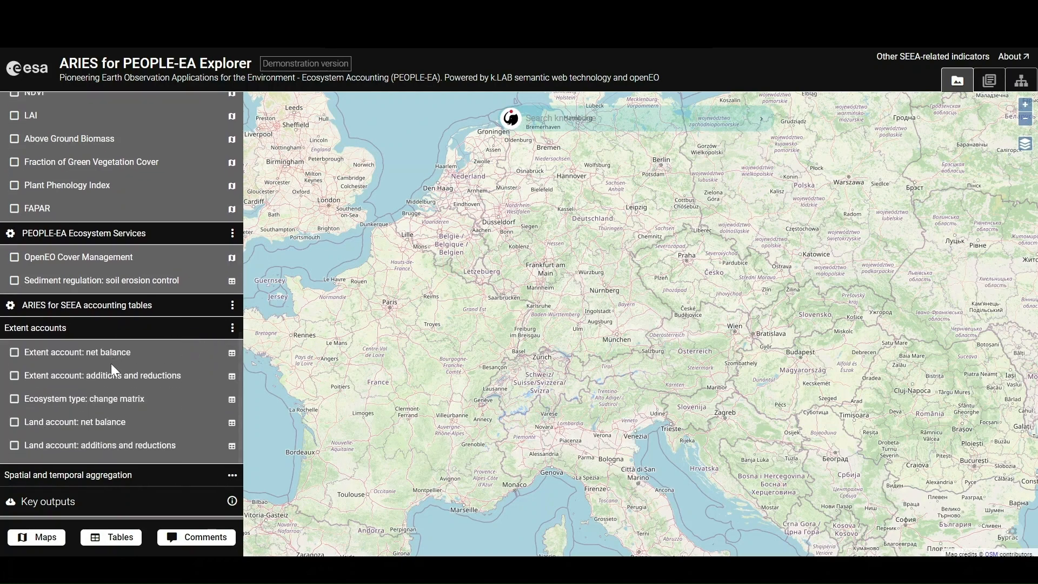
scroll(138, 370, "down", 2)
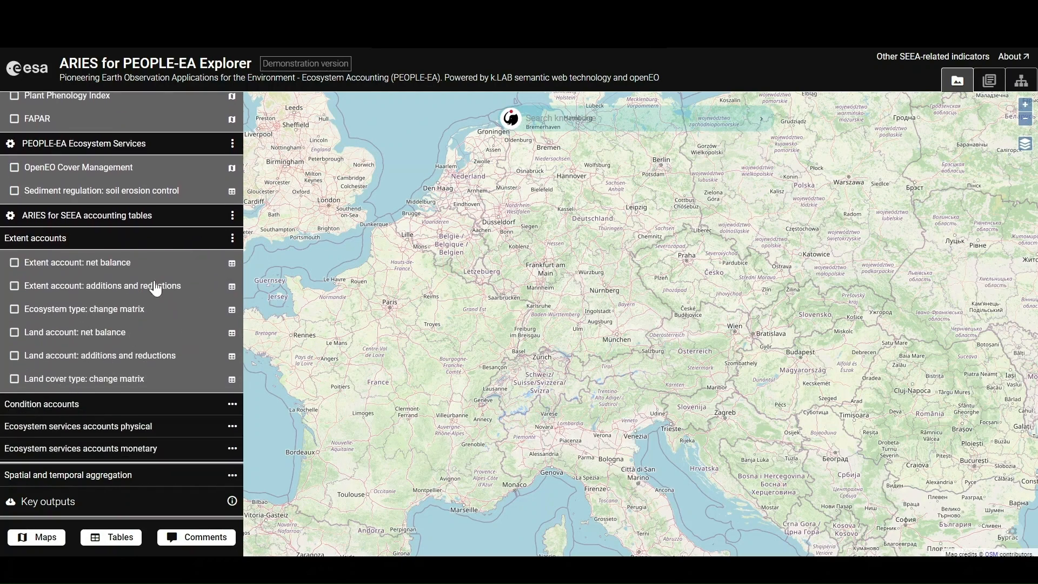
left_click(232, 239)
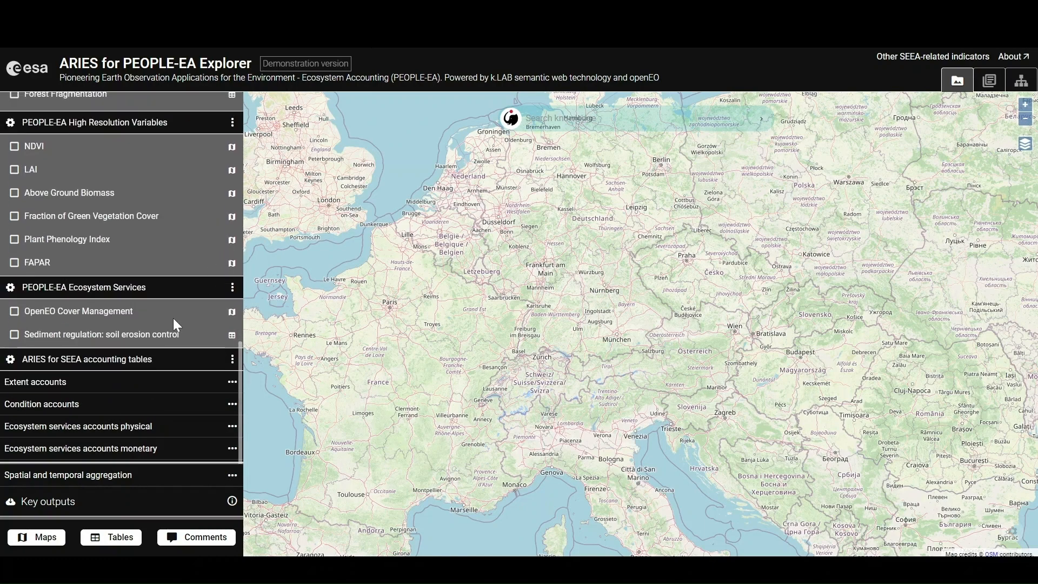
Step: Examine the Condition accounts, including the individual forest condition metrics and the output tables on offer
left_click(232, 404)
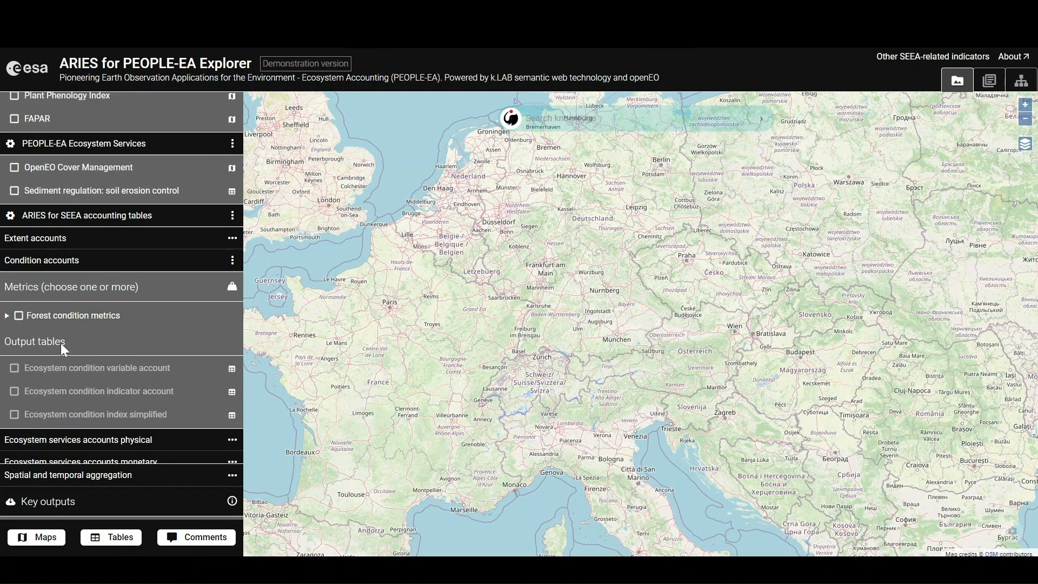
left_click(6, 318)
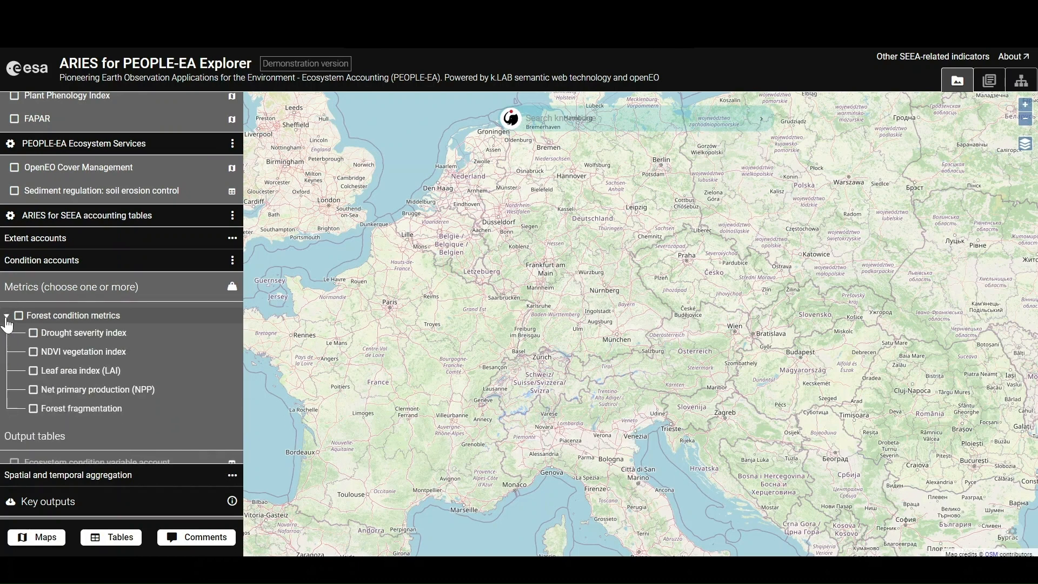
left_click(6, 319)
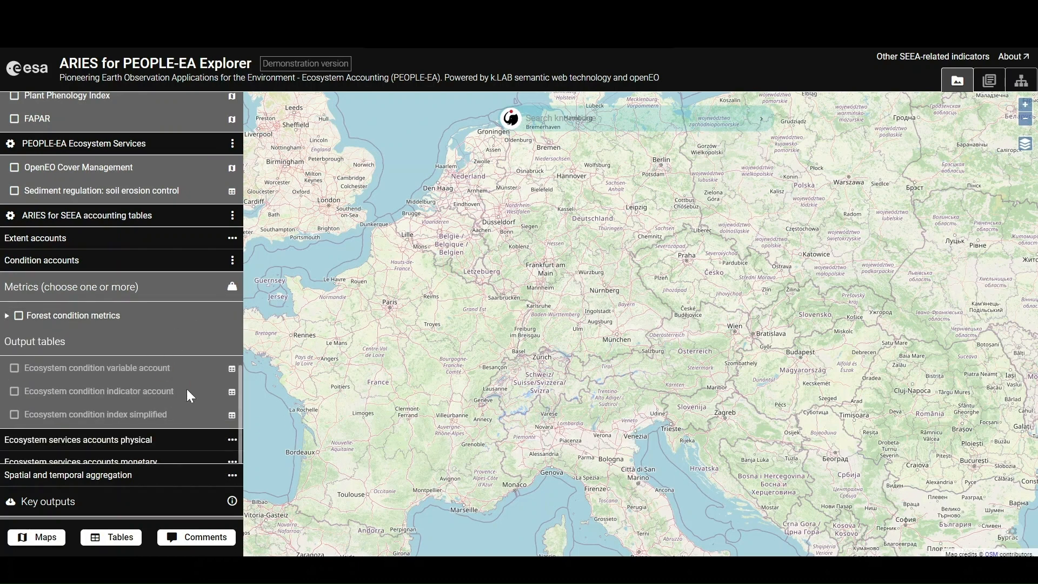
left_click(231, 260)
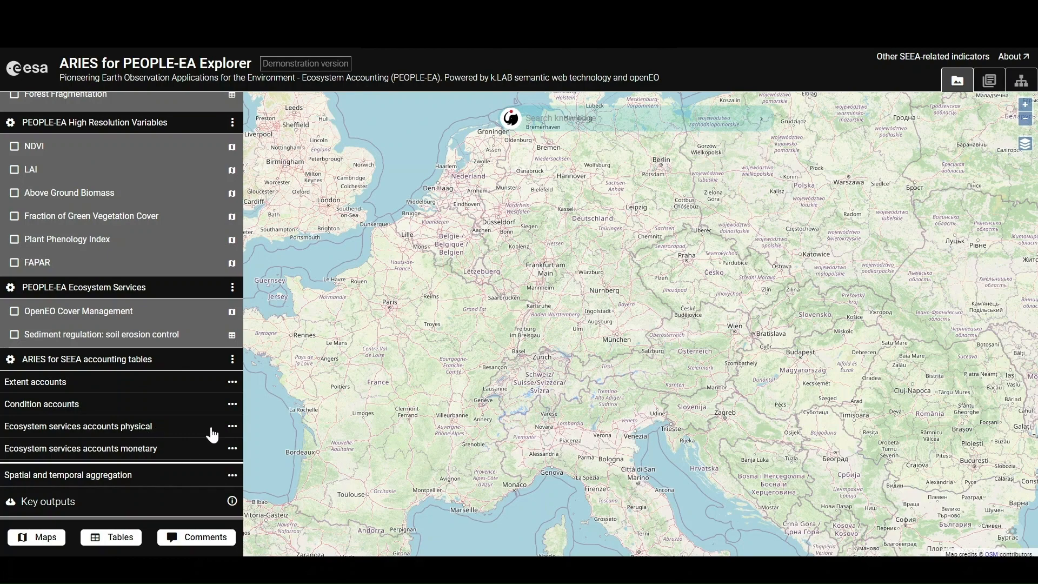
Step: Examine the tables available in the physical and monetary ecosystem services accounts
left_click(227, 425)
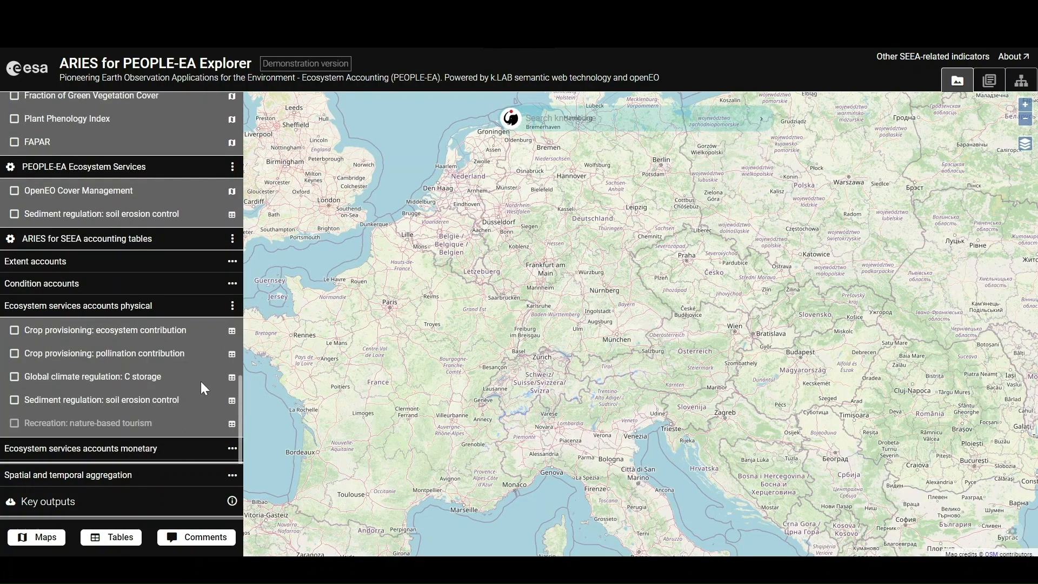
left_click(232, 305)
left_click(232, 452)
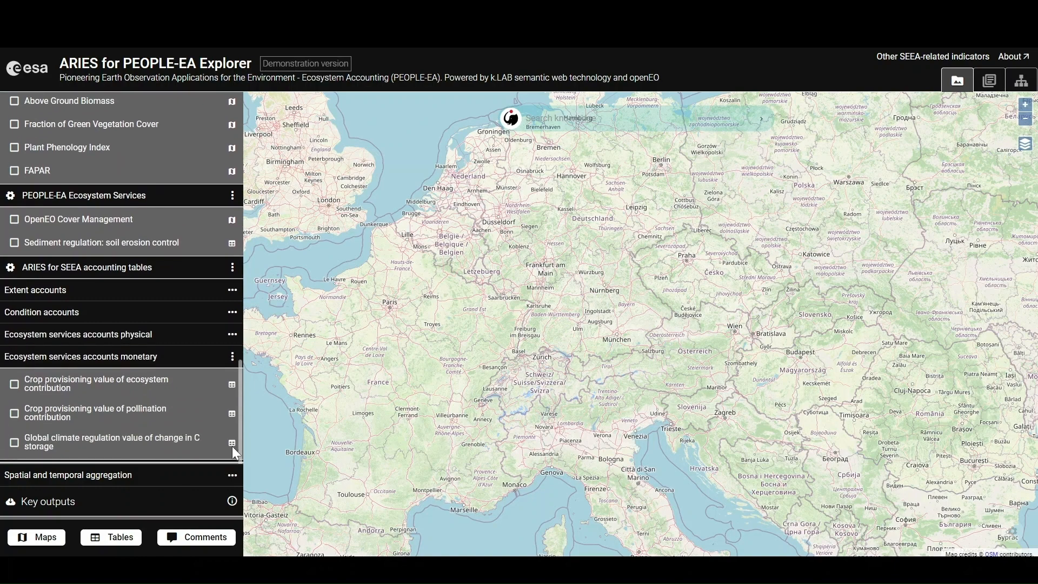
left_click(231, 360)
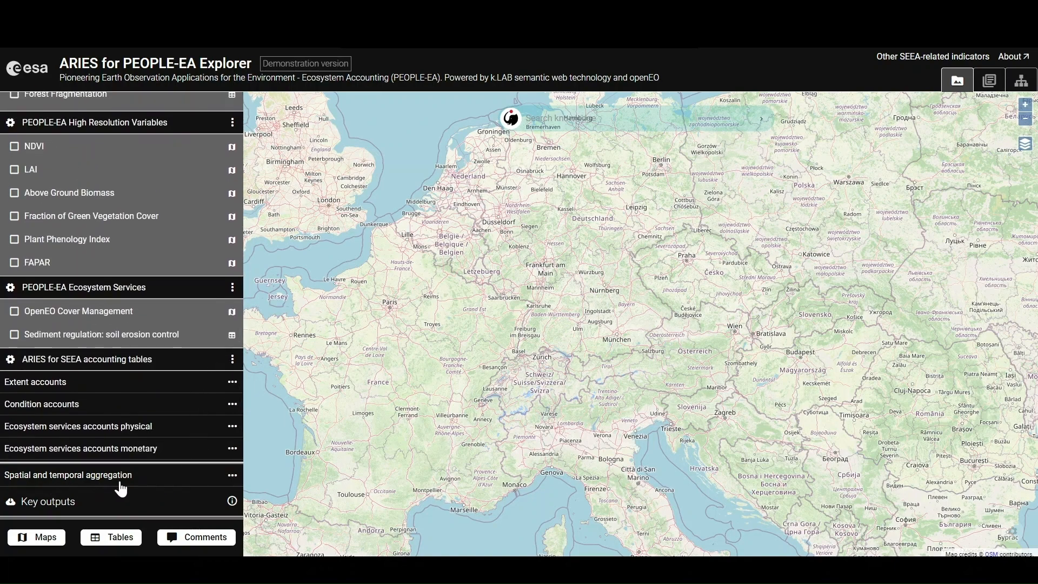
Step: Examine the ecosystem accounting area and temporal accounting options under Spatial and temporal aggregation
left_click(232, 475)
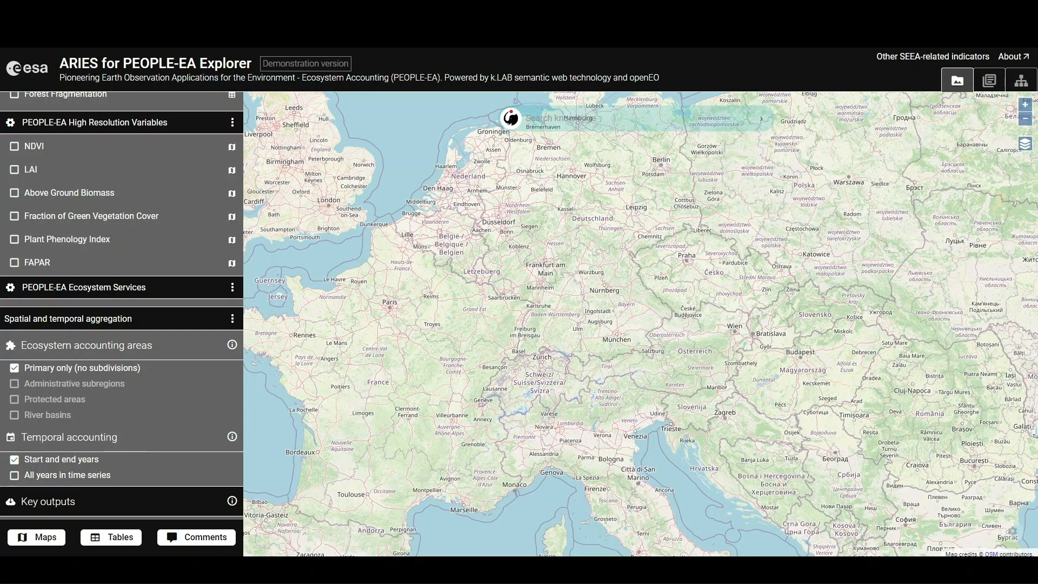
left_click(226, 325)
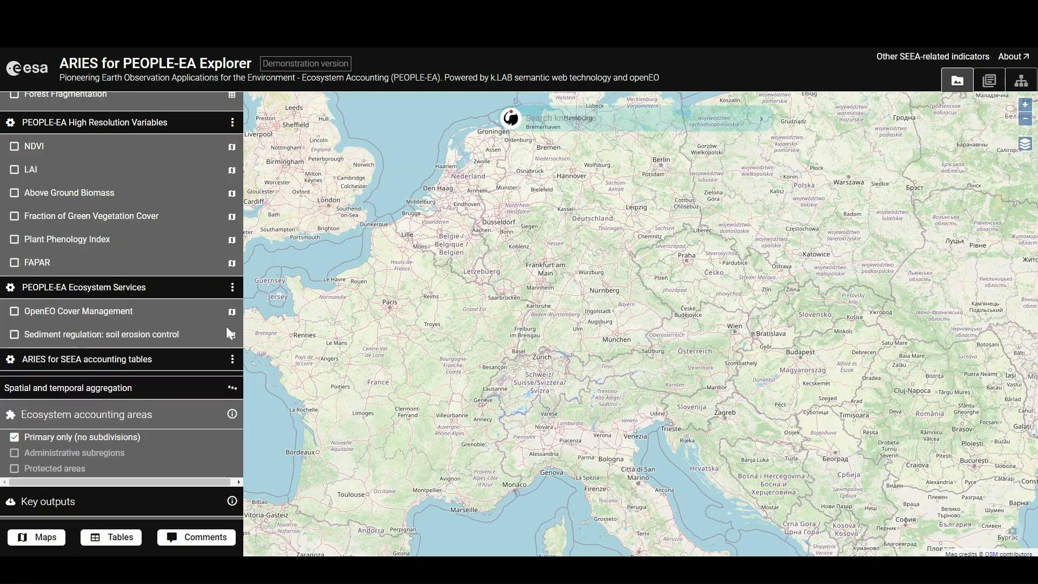
Step: Return to the context selection, review its spatial context types and choose Map boundaries
scroll(218, 330, "up", 1)
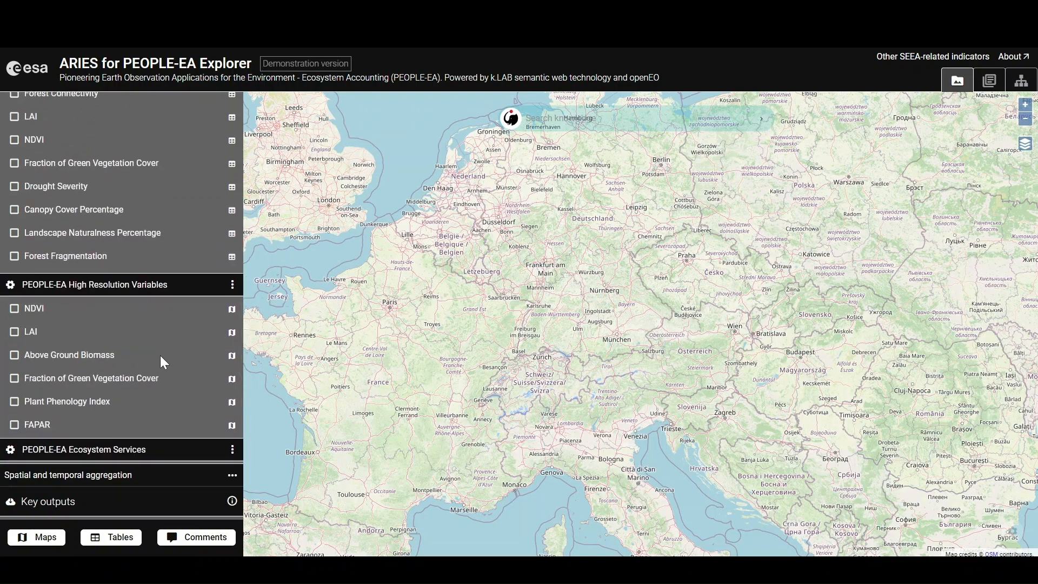
scroll(154, 358, "up", 1)
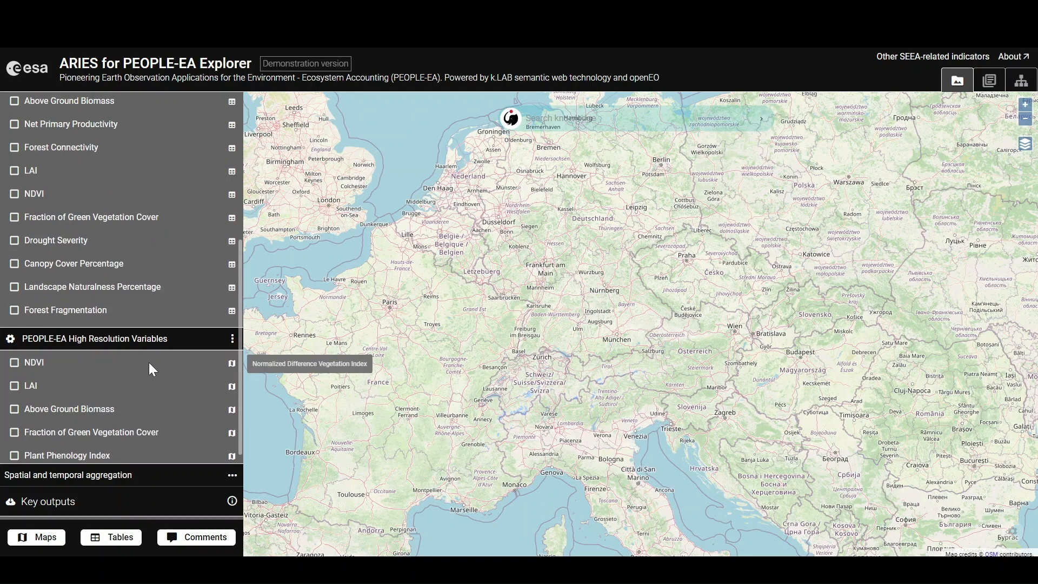
scroll(148, 365, "up", 5)
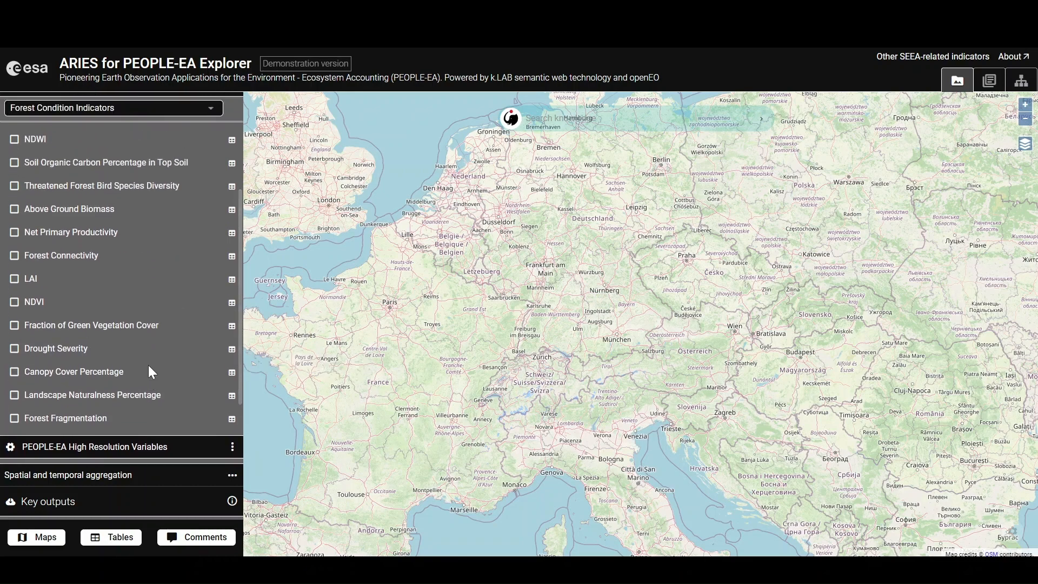
scroll(135, 332, "up", 1)
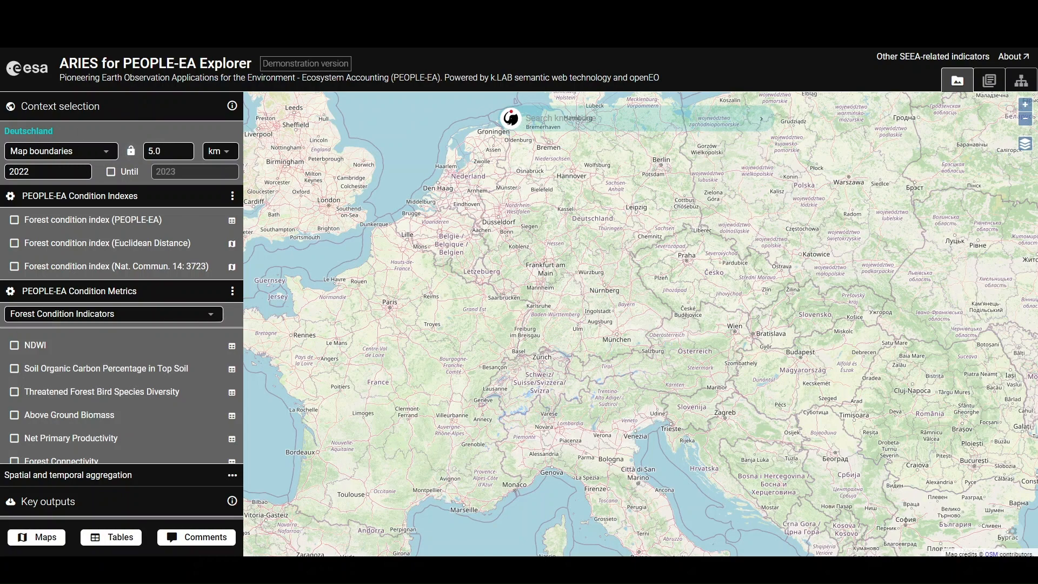
left_click(100, 155)
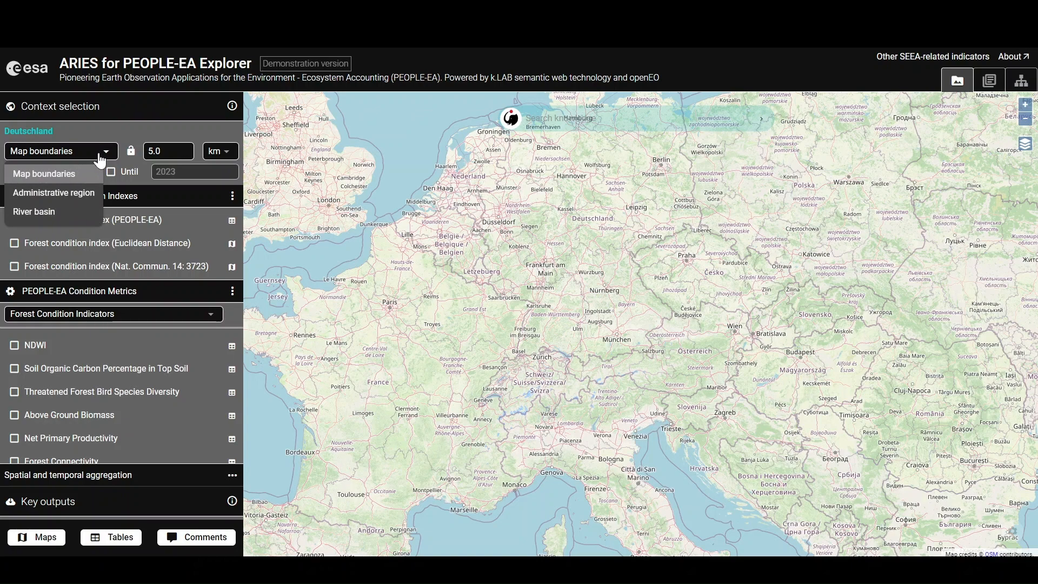
left_click(69, 174)
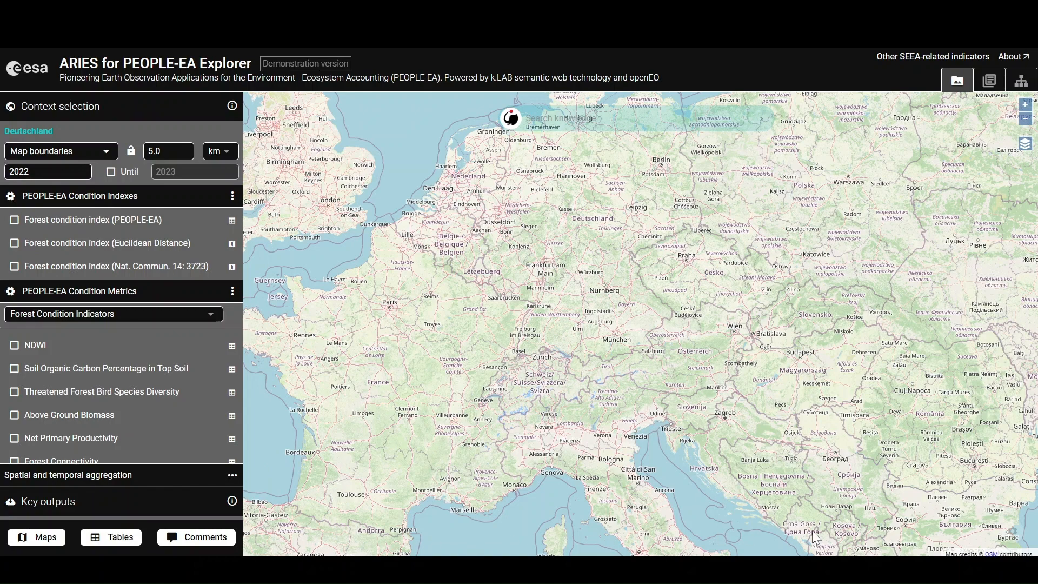
Step: Set the spatial context to Administrative region and narrow it from France to Bourgogne-Franche-Comté on the map
left_click(105, 157)
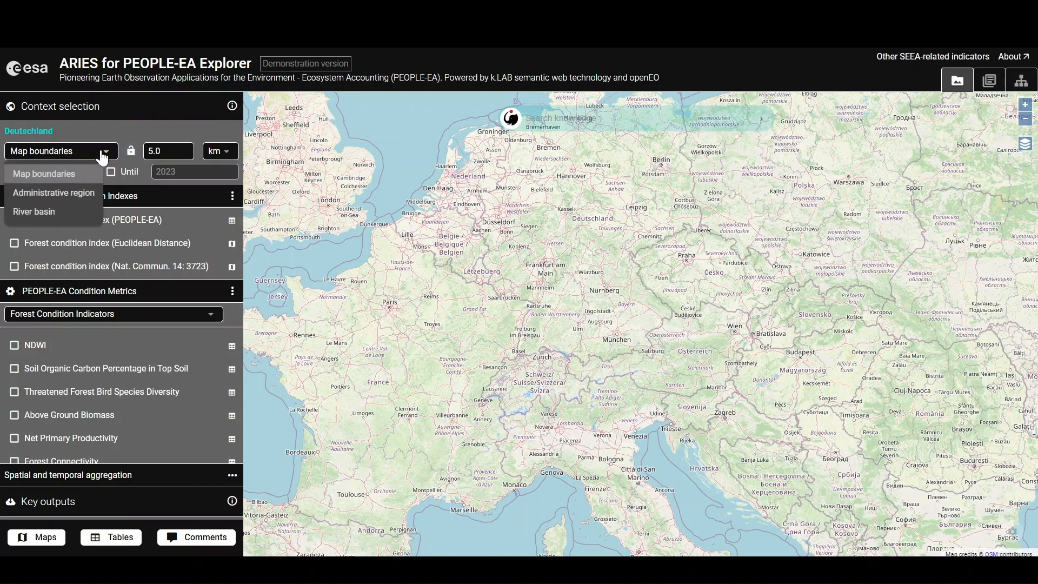
left_click(63, 200)
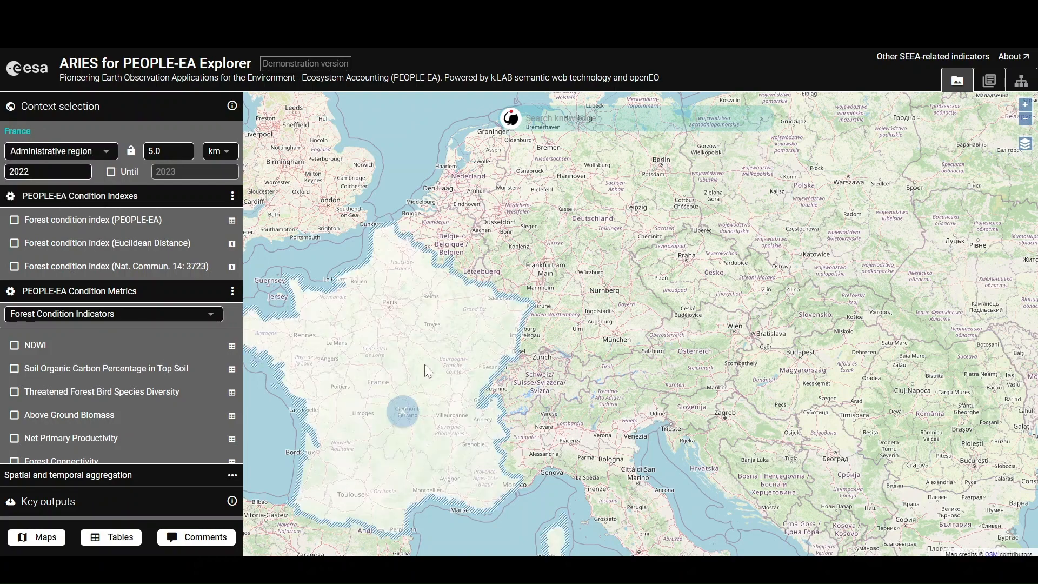
left_click_drag(488, 376, 552, 340)
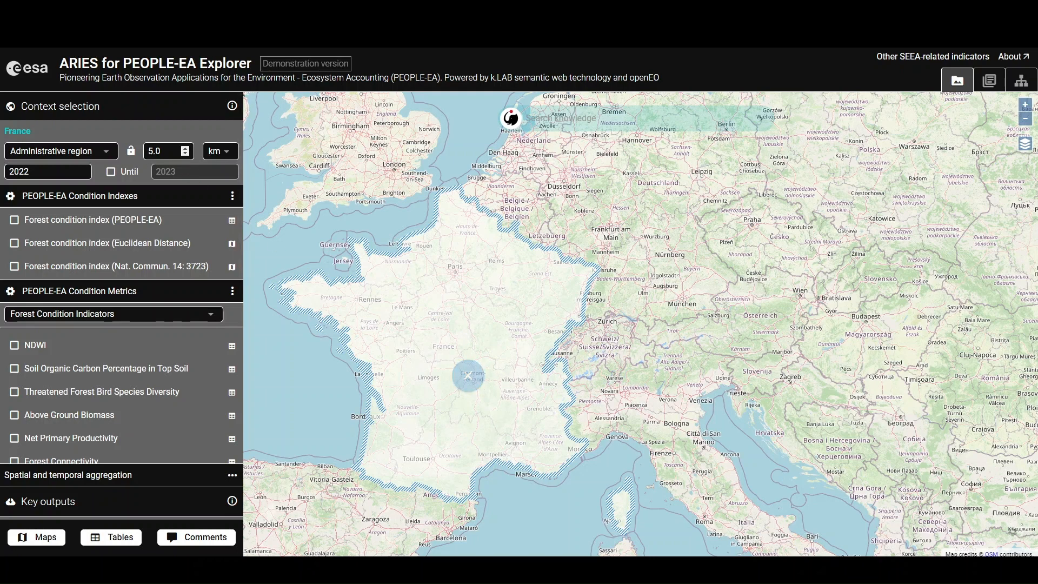
scroll(505, 357, "up", 3)
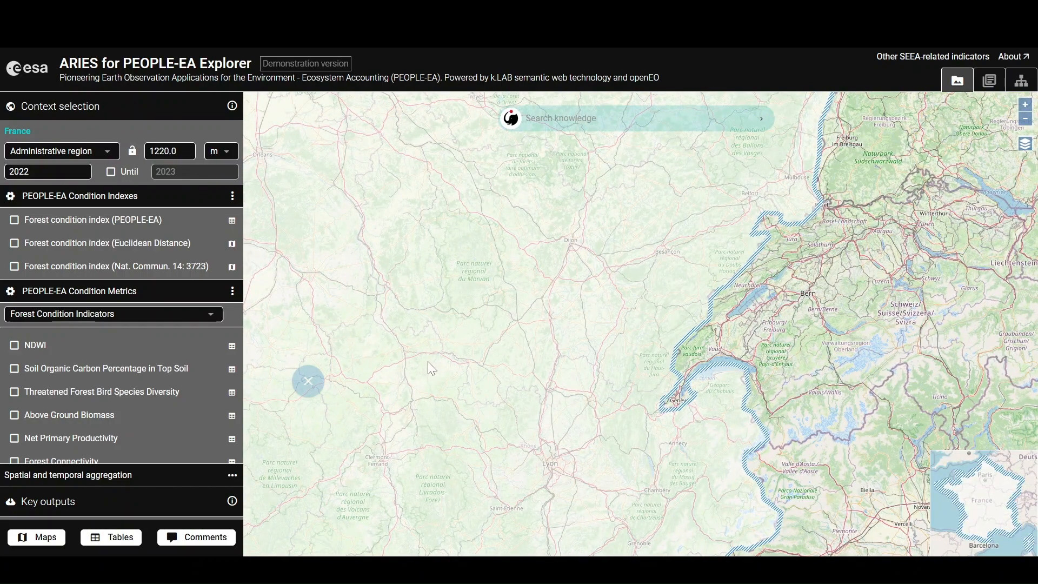
scroll(427, 361, "up", 1)
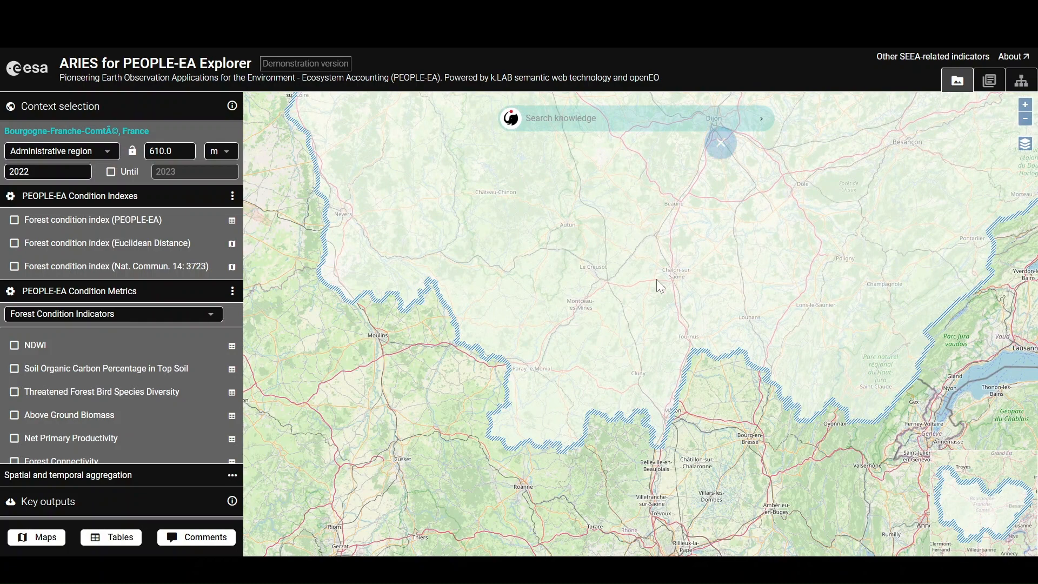
Step: Switch the spatial context to River basin and inspect the outline of the Loire basin on the map
left_click(106, 153)
left_click(67, 212)
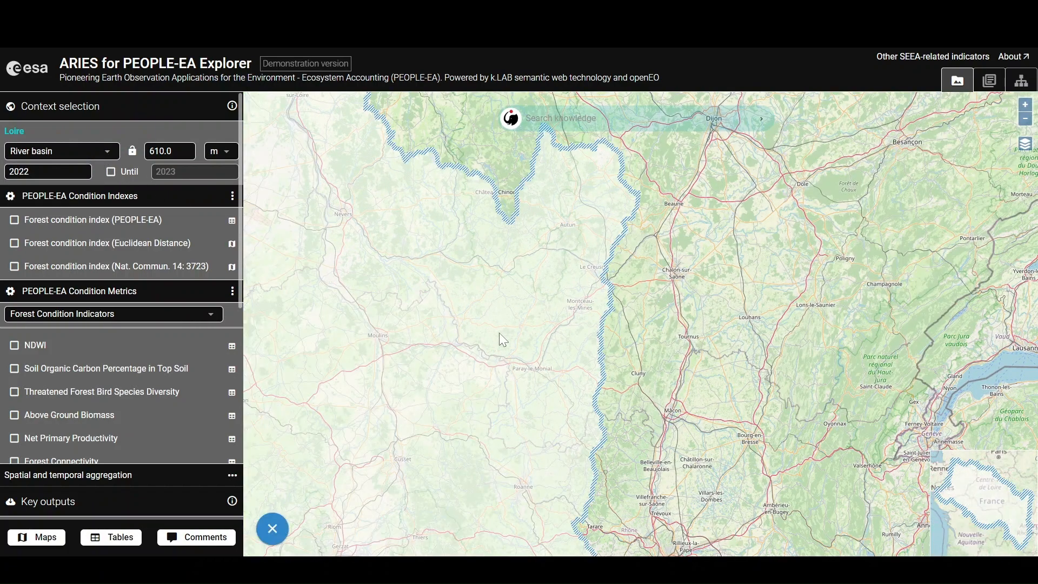
scroll(562, 349, "down", 1)
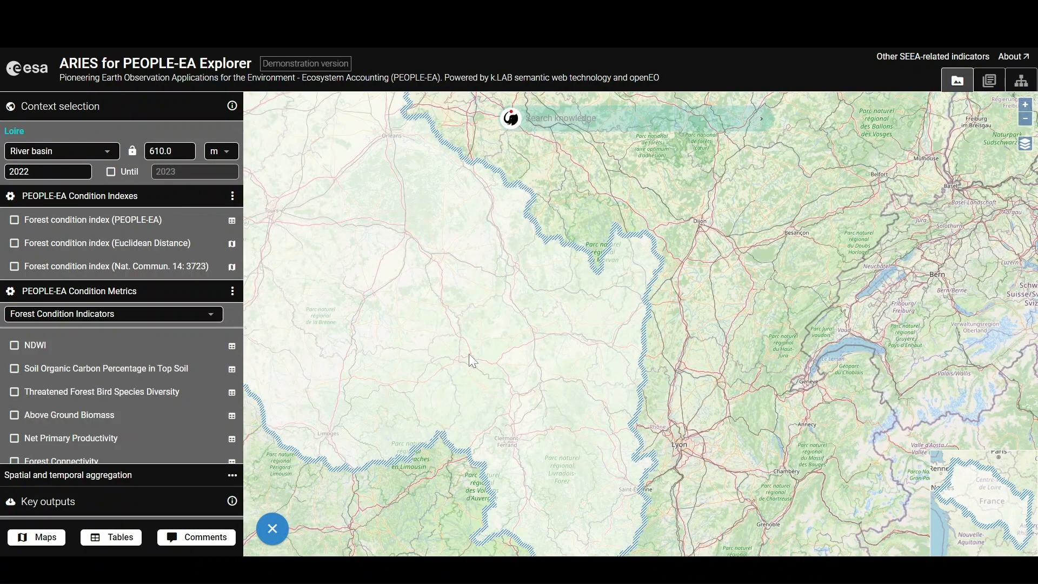
left_click_drag(452, 331, 501, 481)
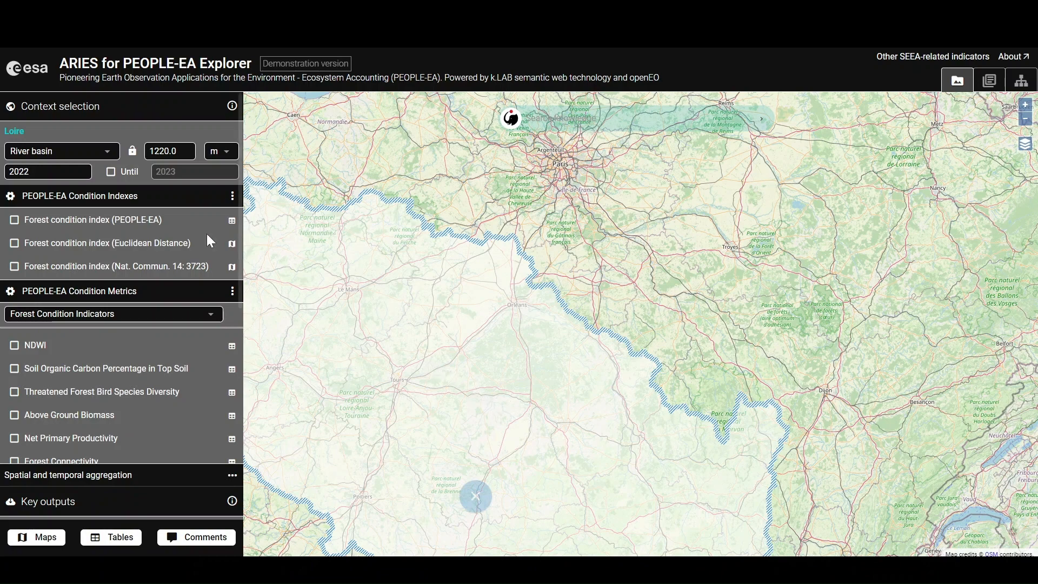
Step: Set the spatial context back to Administrative region, search for Spain and select the country as the study area
left_click(102, 154)
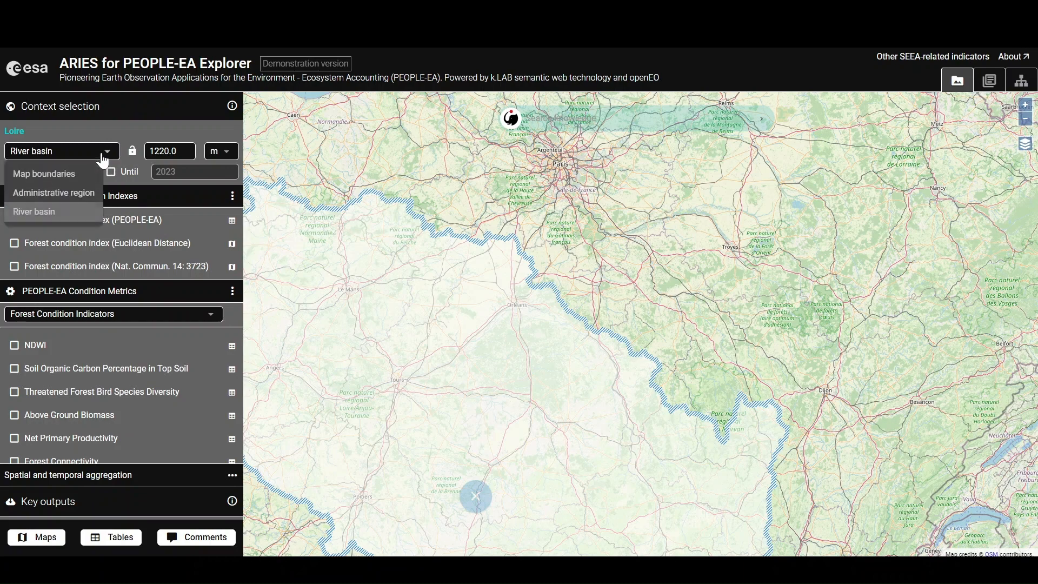
left_click(77, 200)
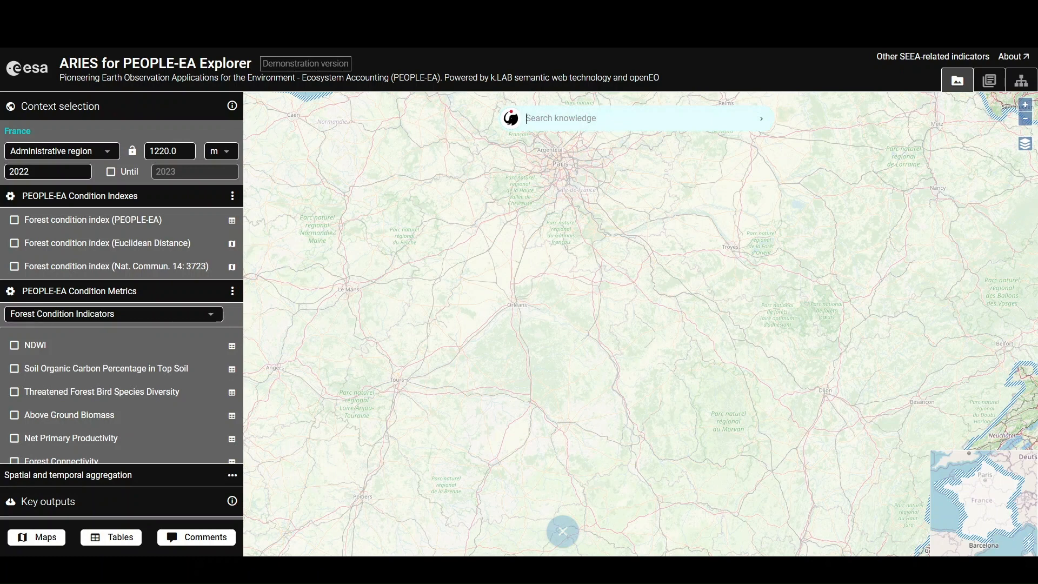
type("Spain")
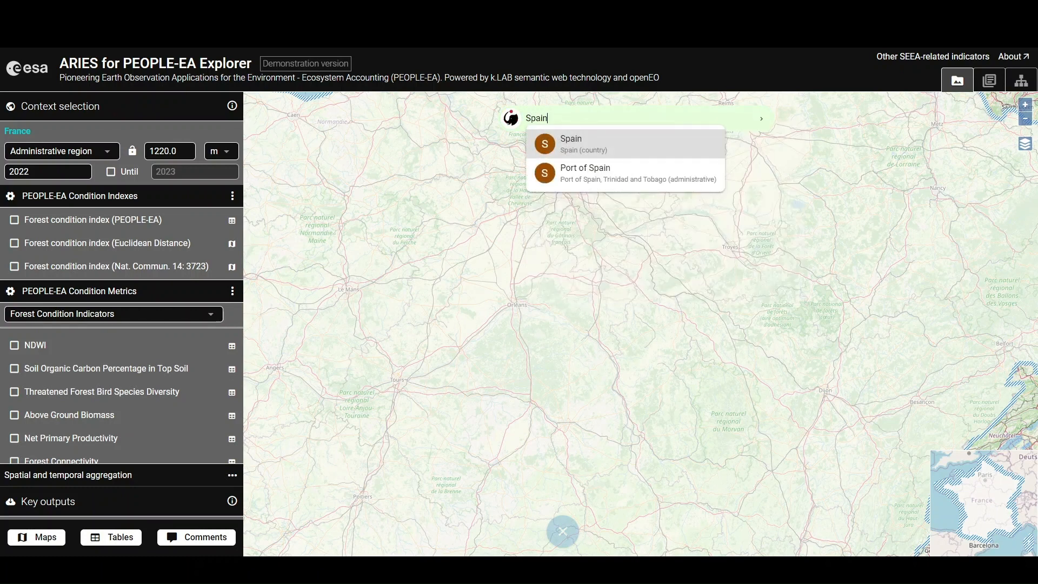
left_click(573, 141)
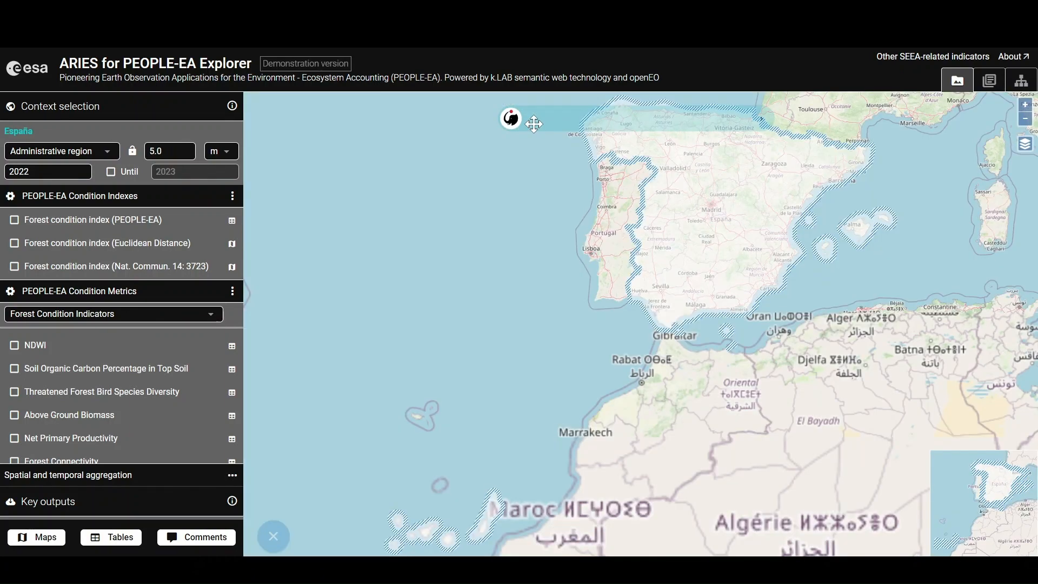
left_click_drag(737, 190, 668, 308)
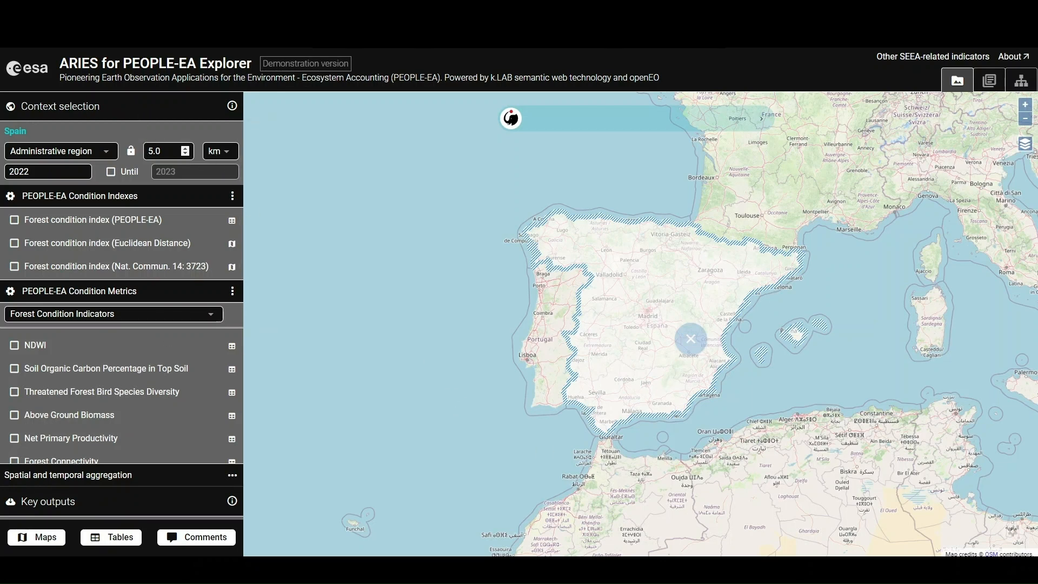
Step: Review the unit options for the spatial resolution and choose km
left_click(226, 157)
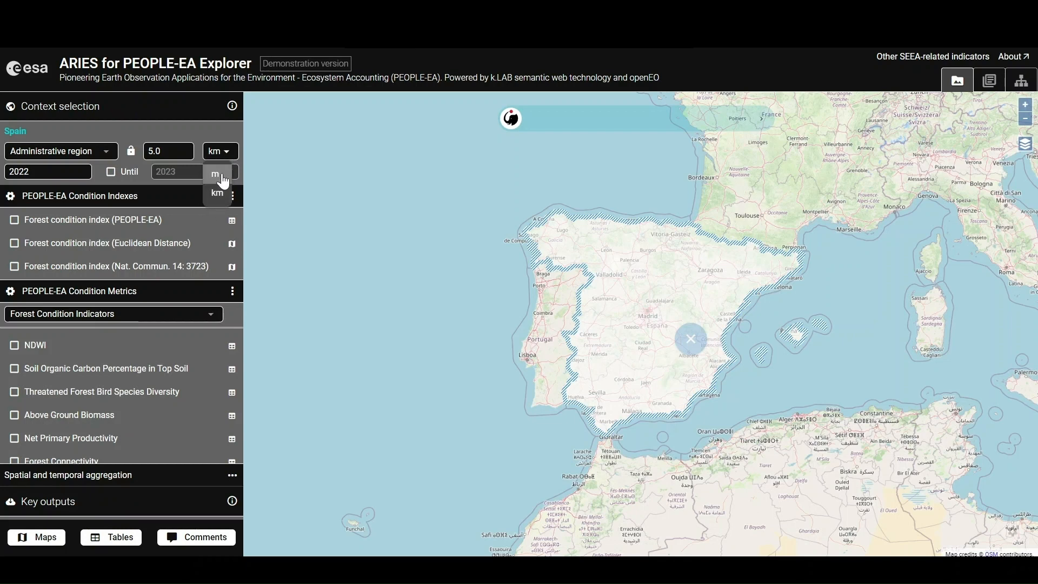
left_click(219, 193)
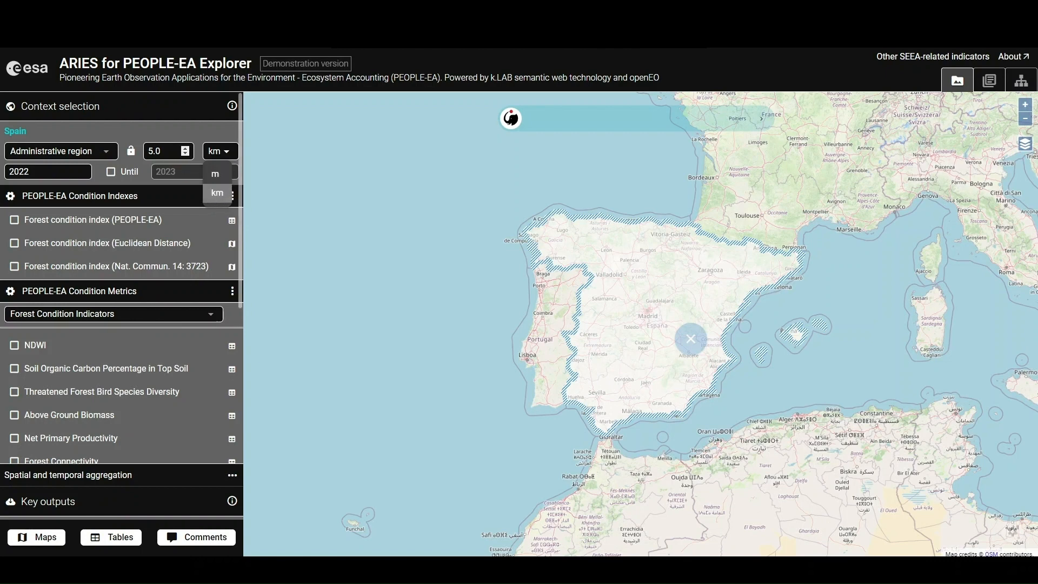
Step: Set the spatial resolution for Spain to 2 km and lock it against map zoom changes
double_click(149, 152)
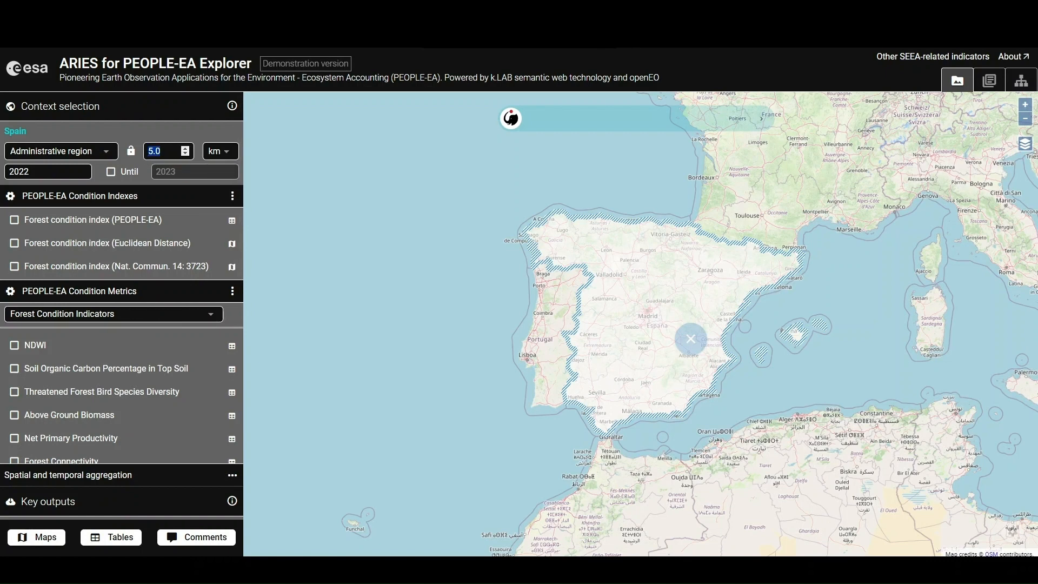
type("2")
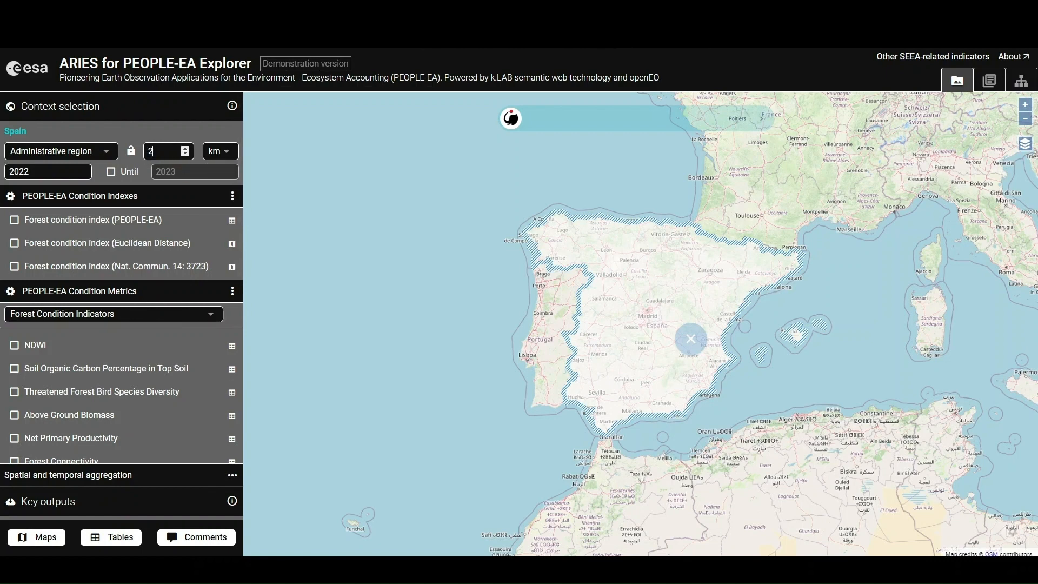
left_click(212, 132)
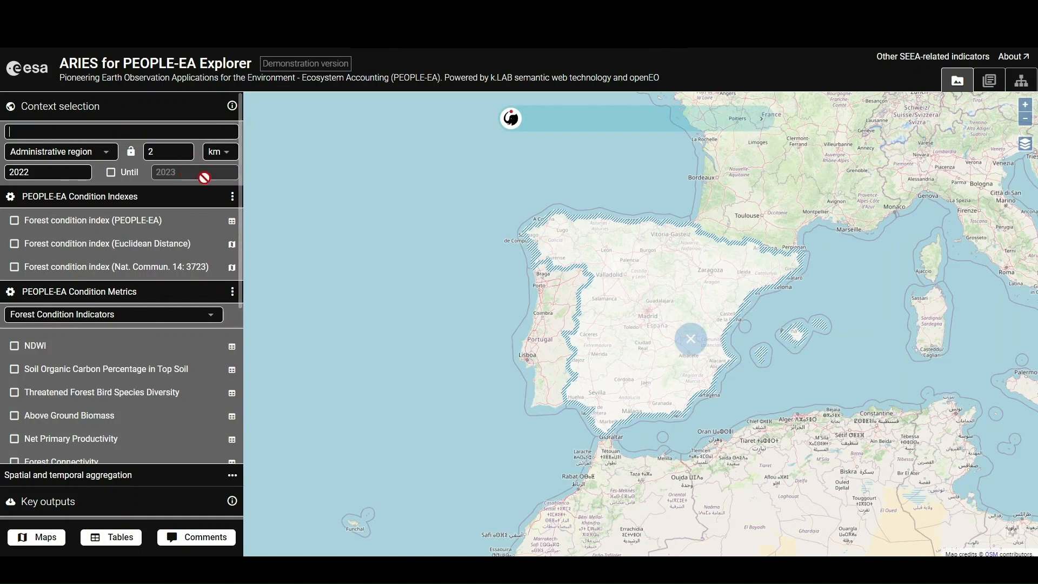
left_click(131, 153)
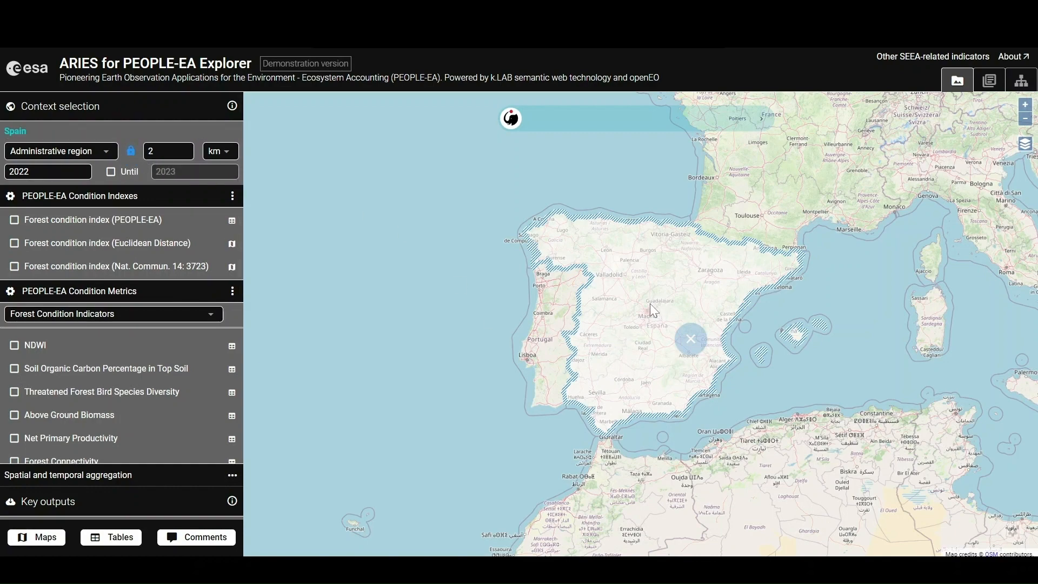
scroll(649, 303, "up", 5)
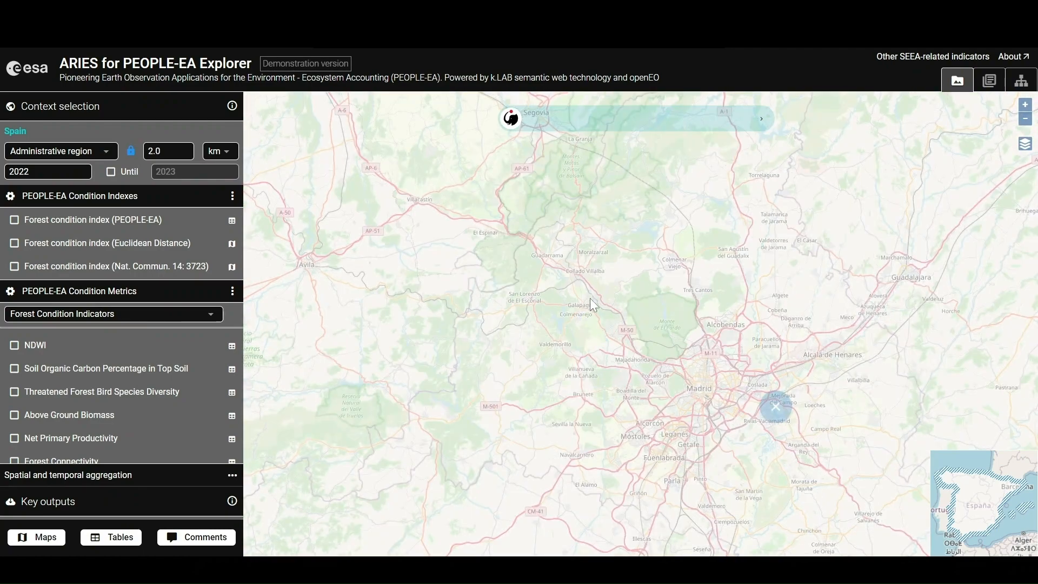
scroll(522, 378, "down", 5)
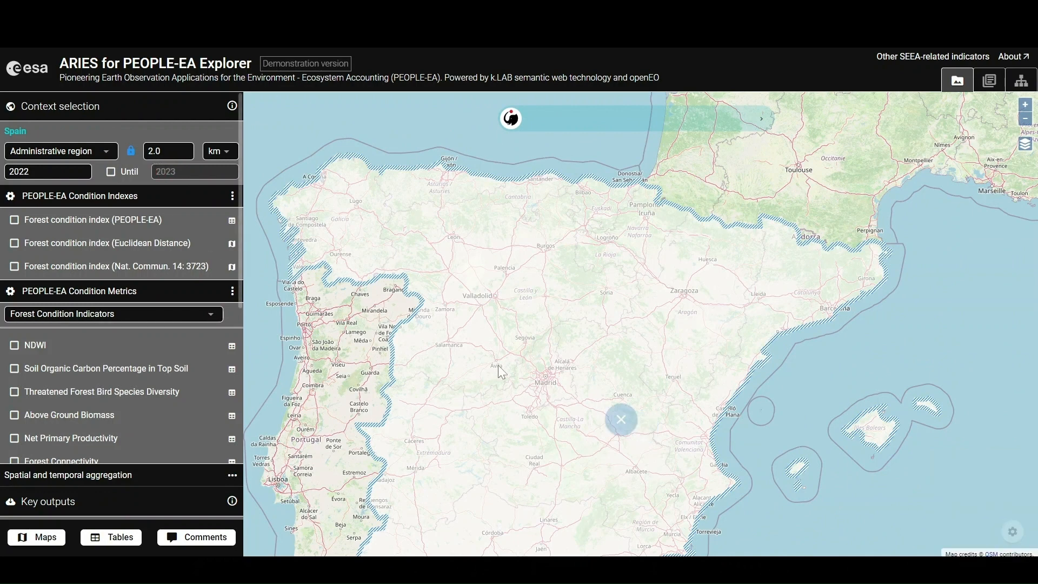
left_click_drag(574, 365, 602, 299)
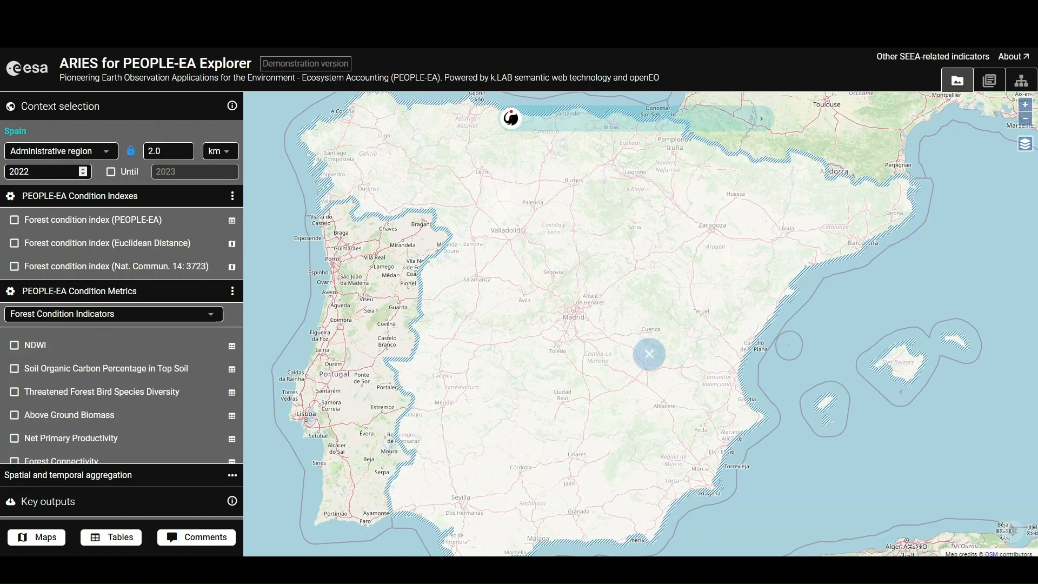
Step: Set the time period to 2018 until 2020 and start computing the Threatened Forest Bird Species Diversity condition indicator
left_click(110, 172)
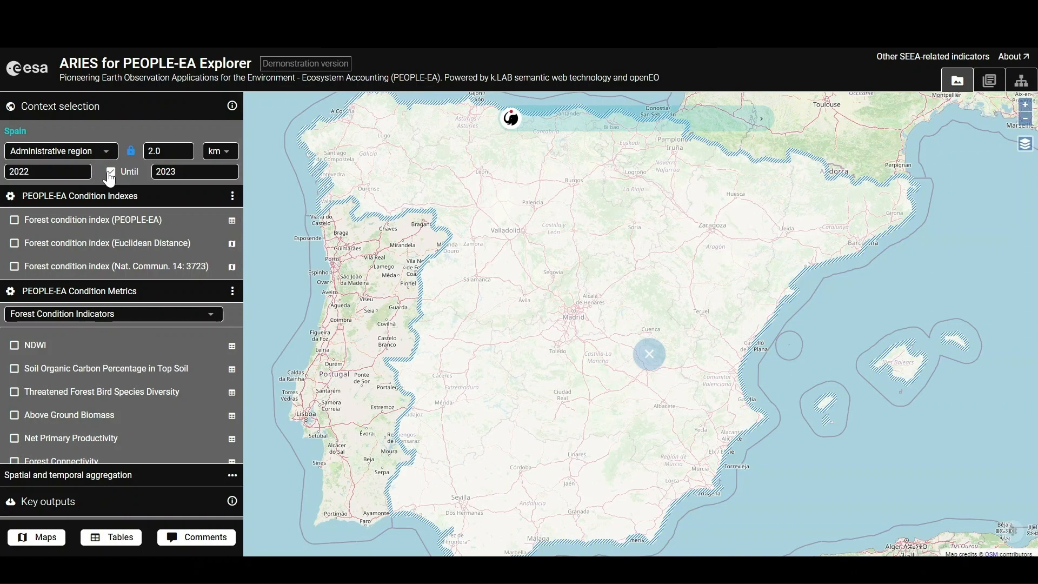
left_click(231, 174)
left_click(231, 174)
left_click(231, 174)
left_click(85, 174)
left_click(85, 174)
left_click(86, 174)
left_click(85, 174)
left_click(14, 394)
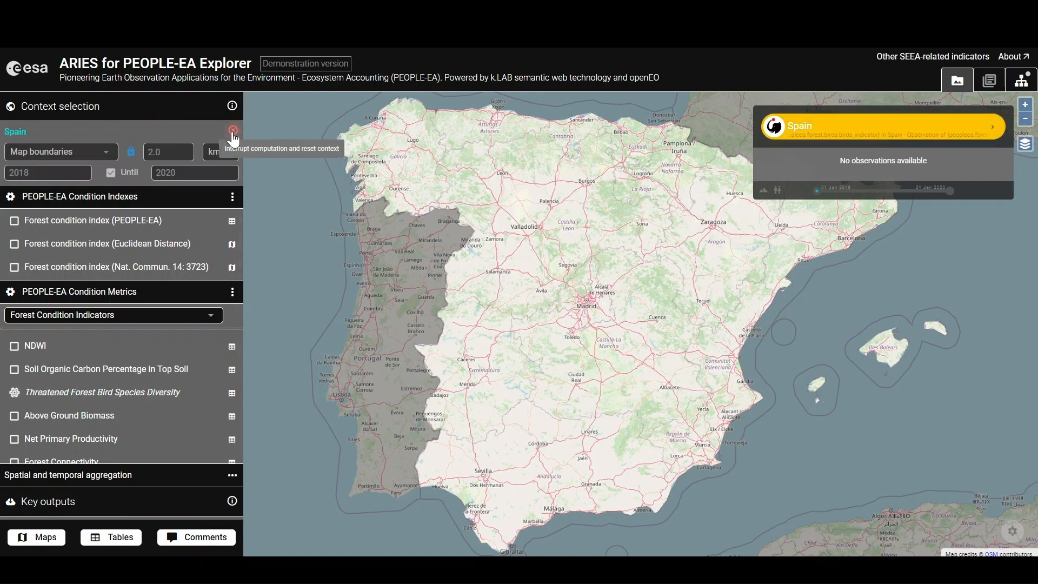
Step: Interrupt the running computation with a context reset and define a new context for Veneto in the year 2020
left_click(233, 132)
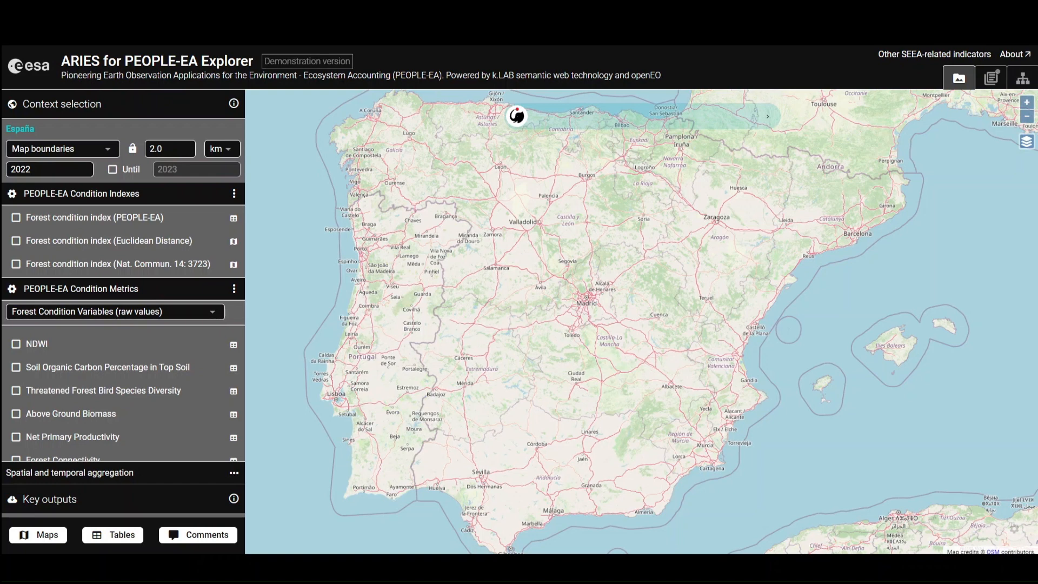
left_click(128, 131)
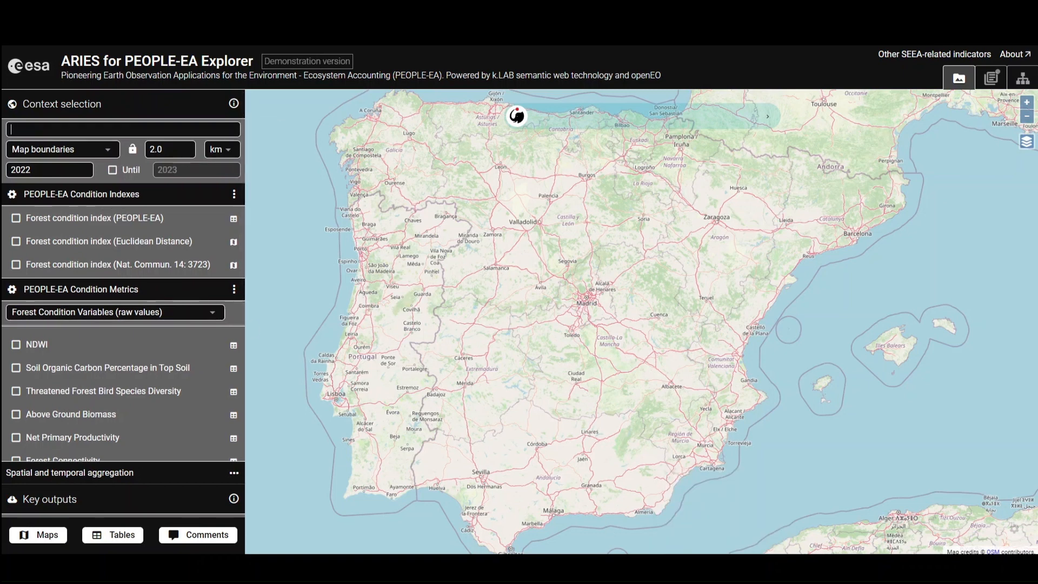
type("Veneto")
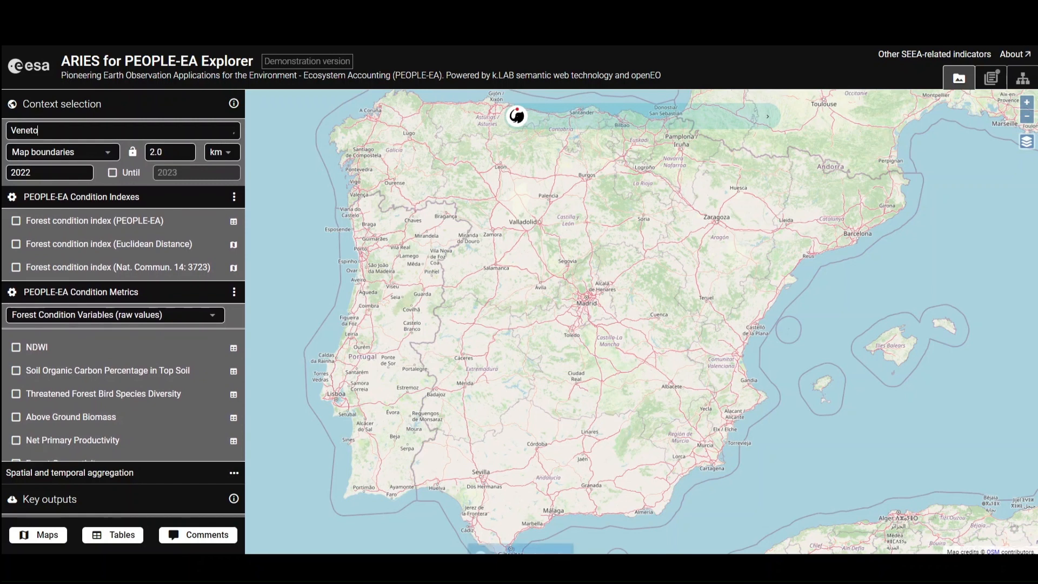
left_click(54, 156)
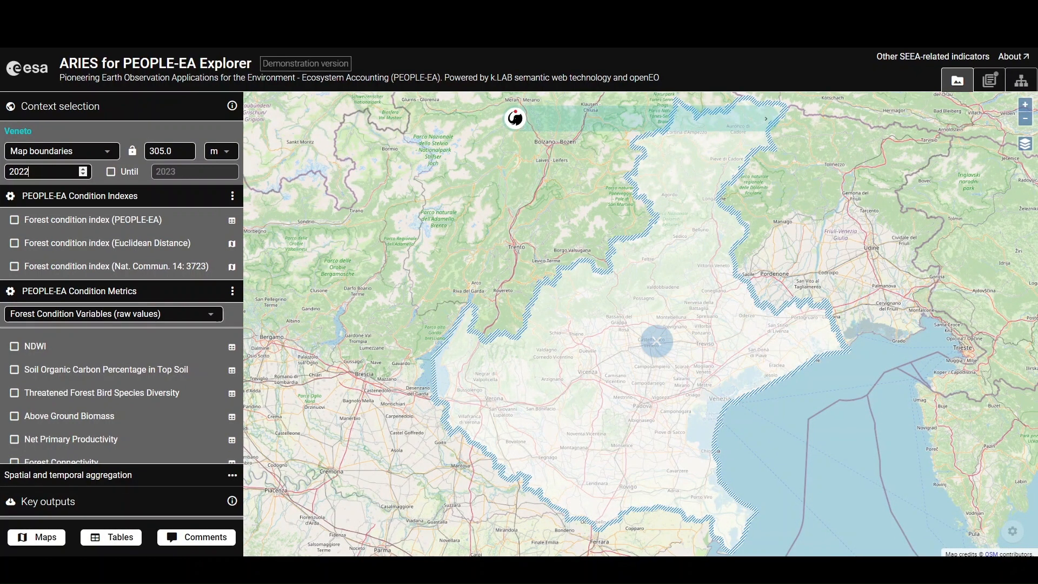
key("BackSpace")
key("BackSpace")
Step: Compute OpenEO Cover Management from the PEOPLE-EA Ecosystem Services and display its Cover management layer on the map
scroll(173, 243, "down", 6)
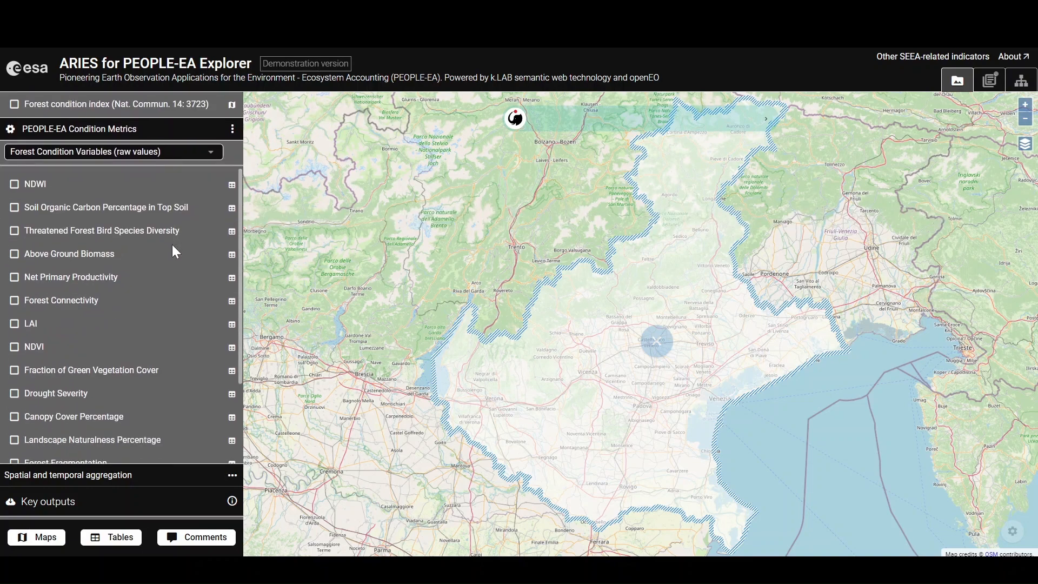
scroll(173, 246, "down", 3)
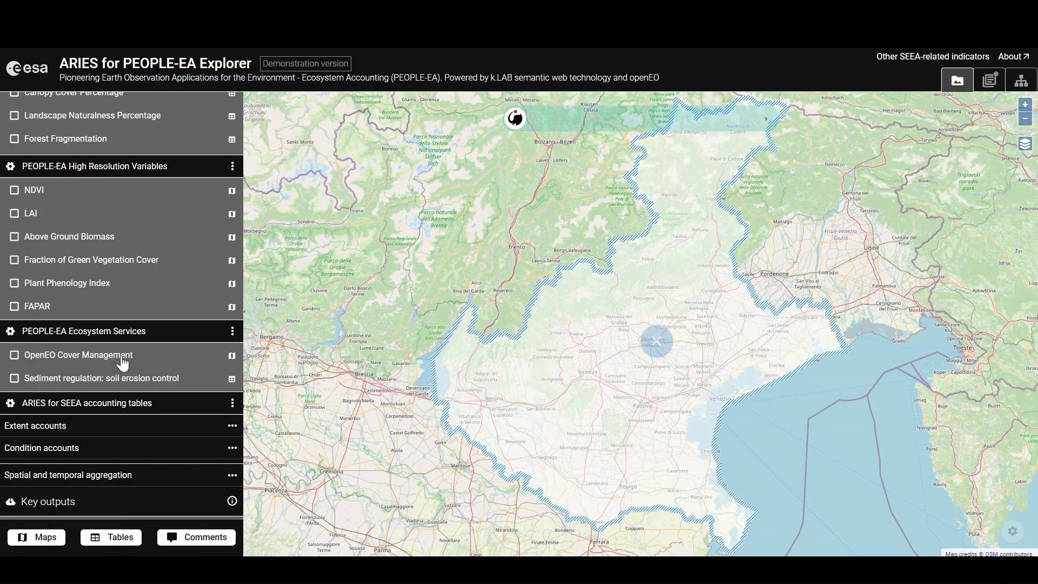
left_click(14, 359)
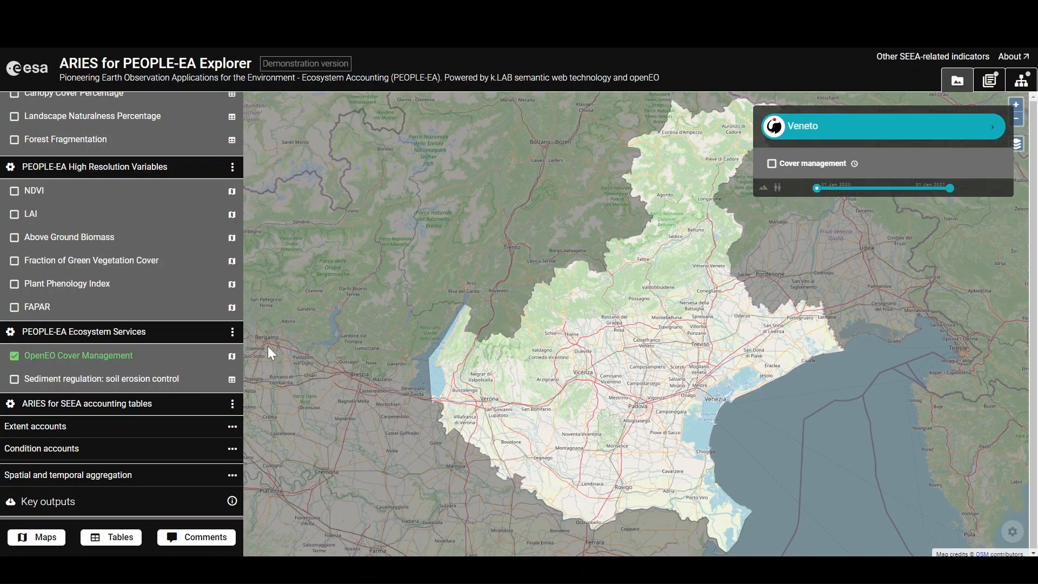
left_click(771, 164)
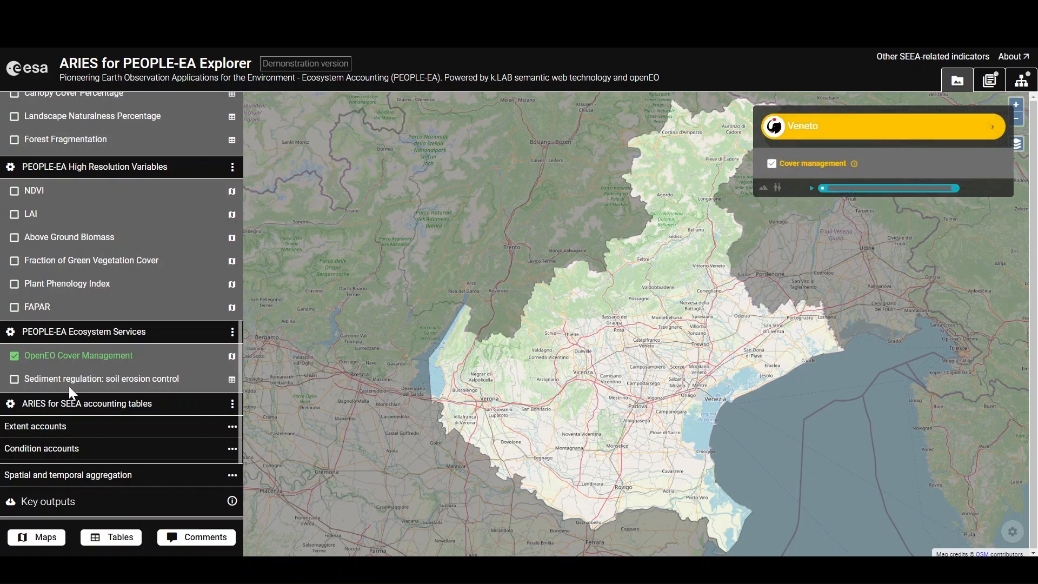
Step: Compute Sediment regulation: soil erosion control for Veneto and examine its physical supply table
left_click(16, 380)
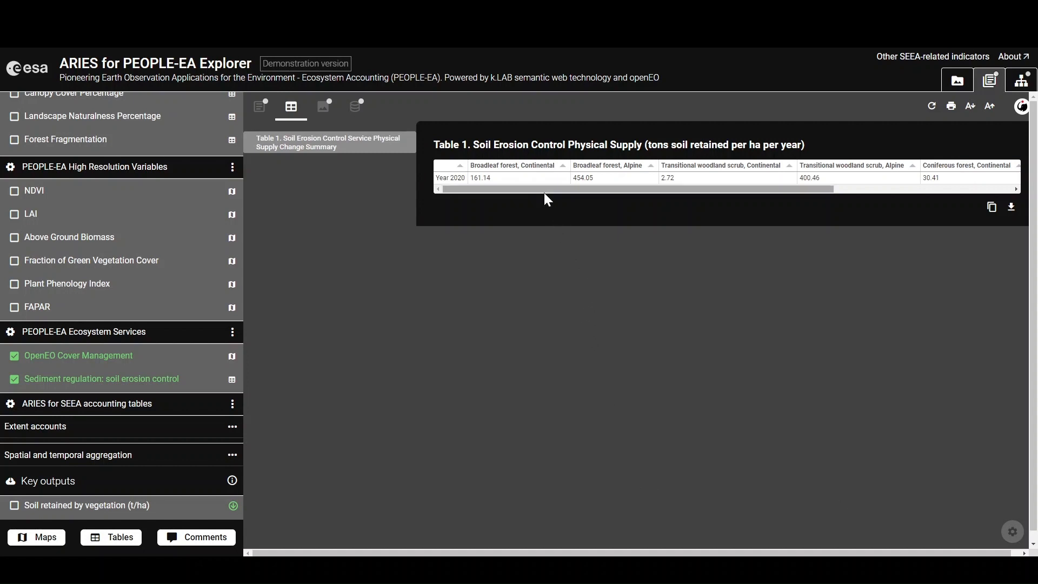
left_click_drag(544, 191, 481, 192)
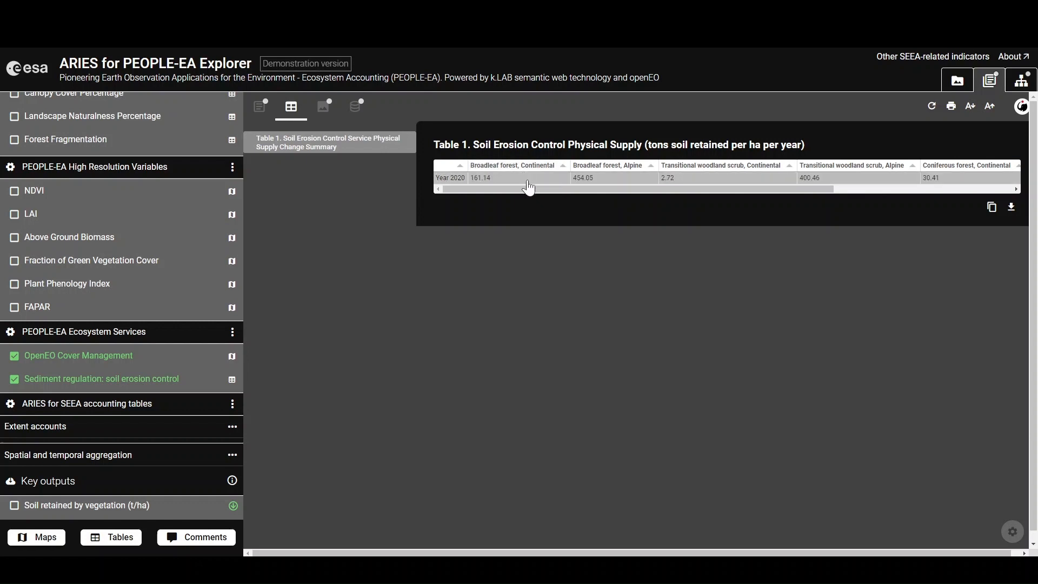
Step: Expand the full list of Veneto map outputs and inspect the Forest type, Landcover and Retained soil mass from vegetation layers, hiding each one again
left_click(954, 85)
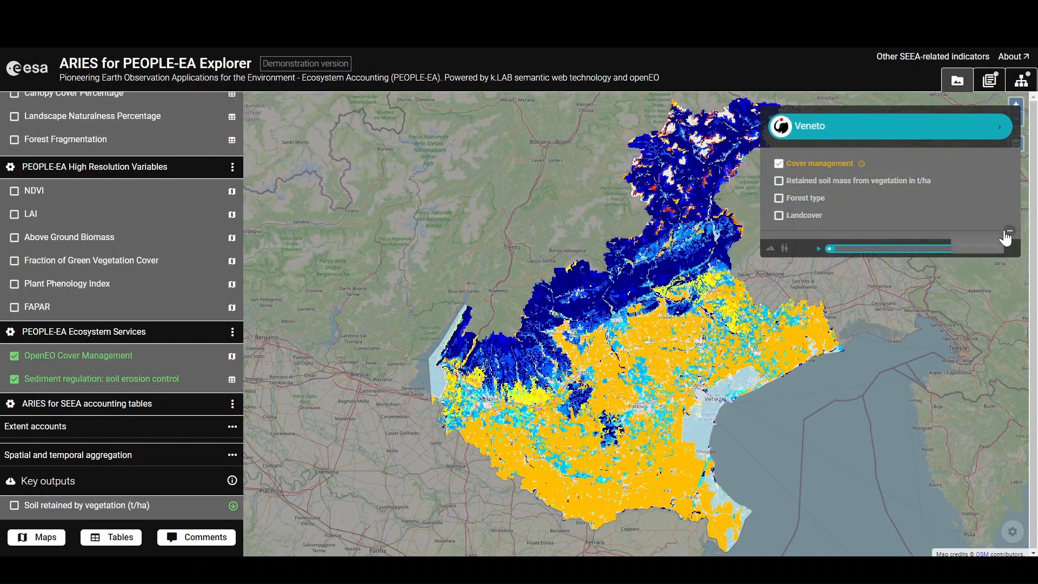
left_click(1008, 233)
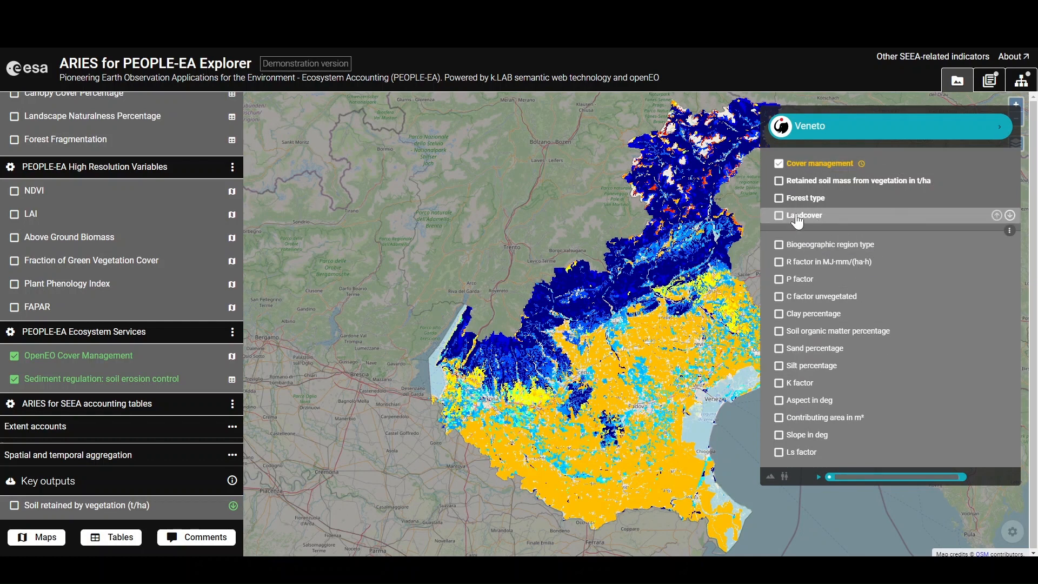
left_click(778, 199)
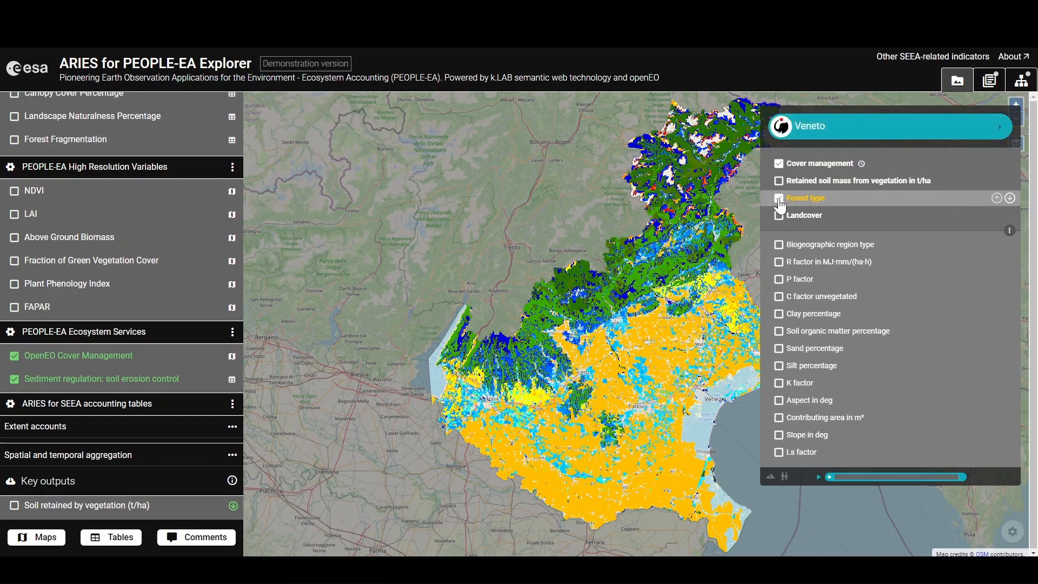
left_click(779, 164)
left_click(779, 199)
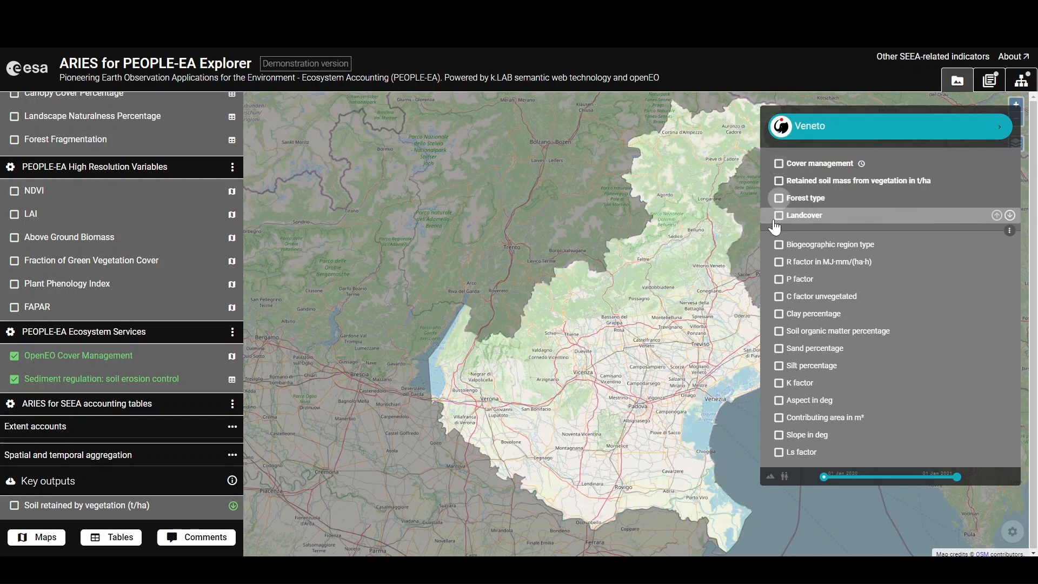
left_click(779, 216)
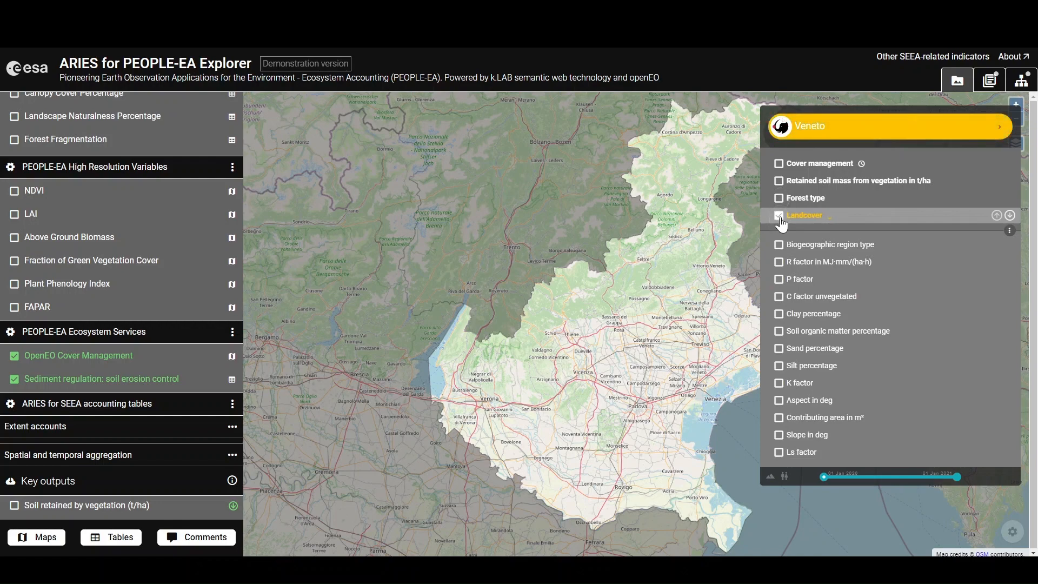
left_click(779, 216)
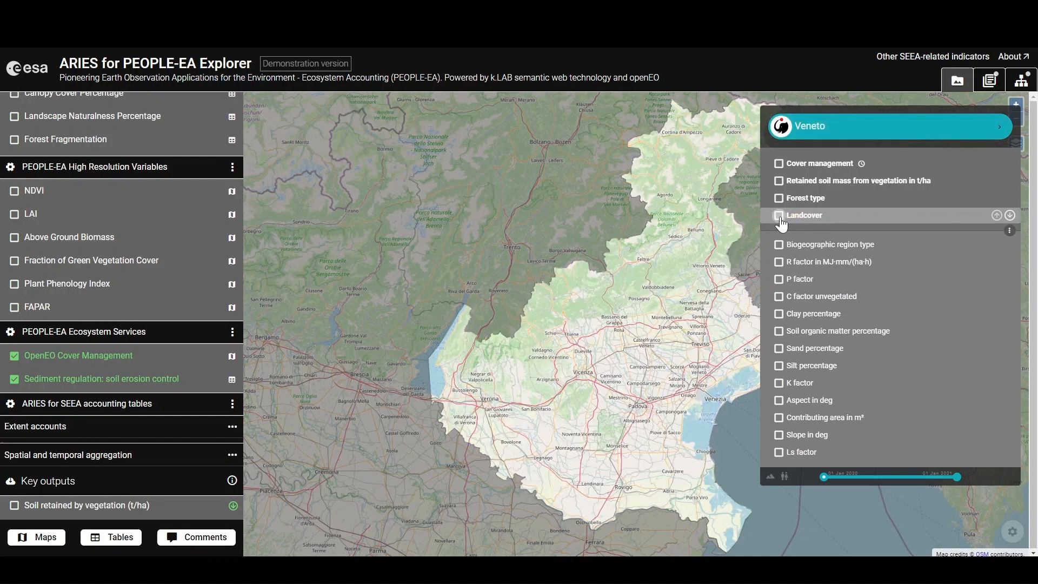
left_click(780, 185)
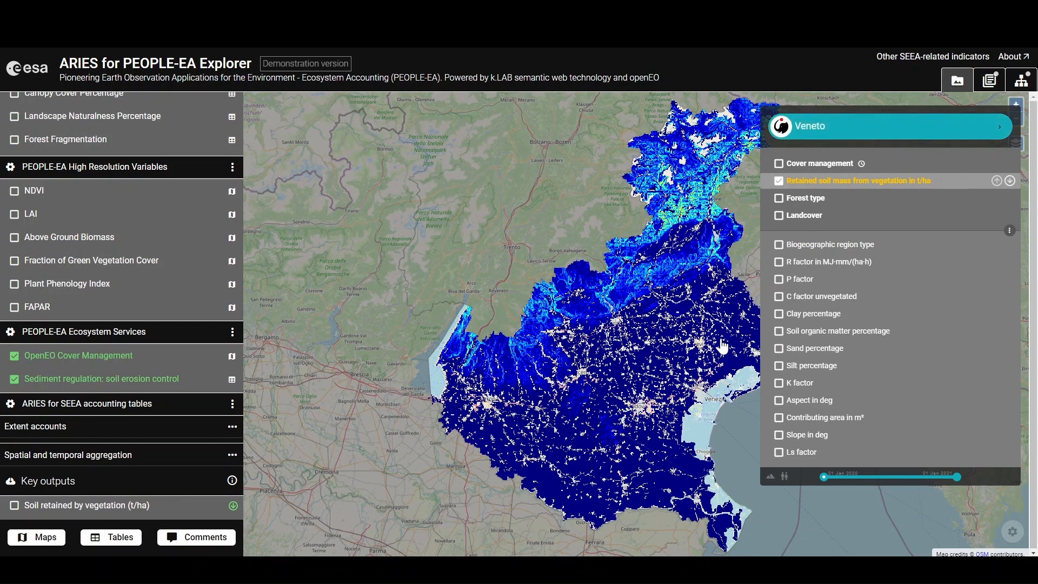
left_click(778, 182)
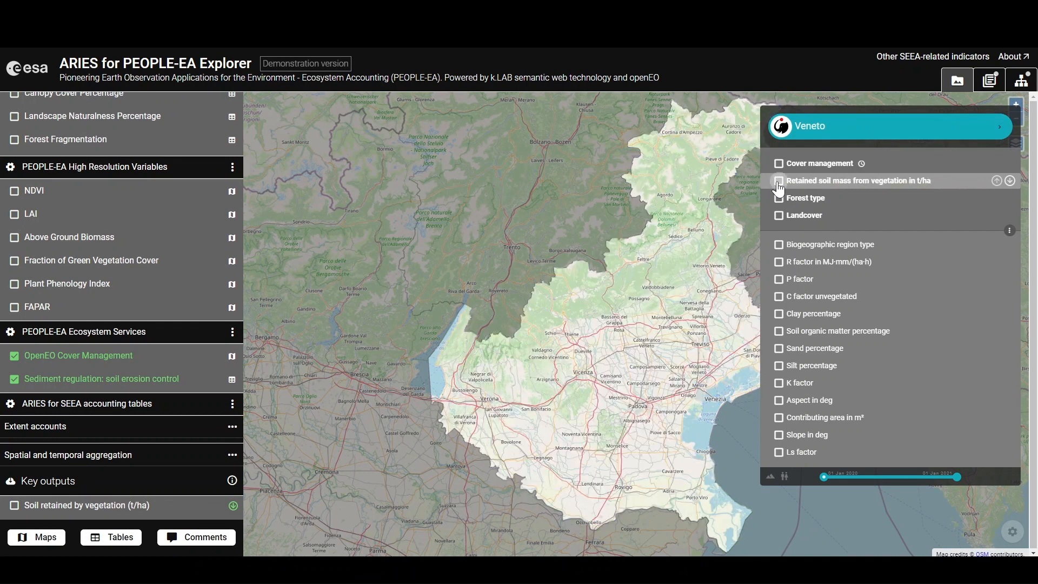
Step: Review the soil erosion control supply table again and examine the dataflow diagram behind the Veneto computation
left_click(989, 83)
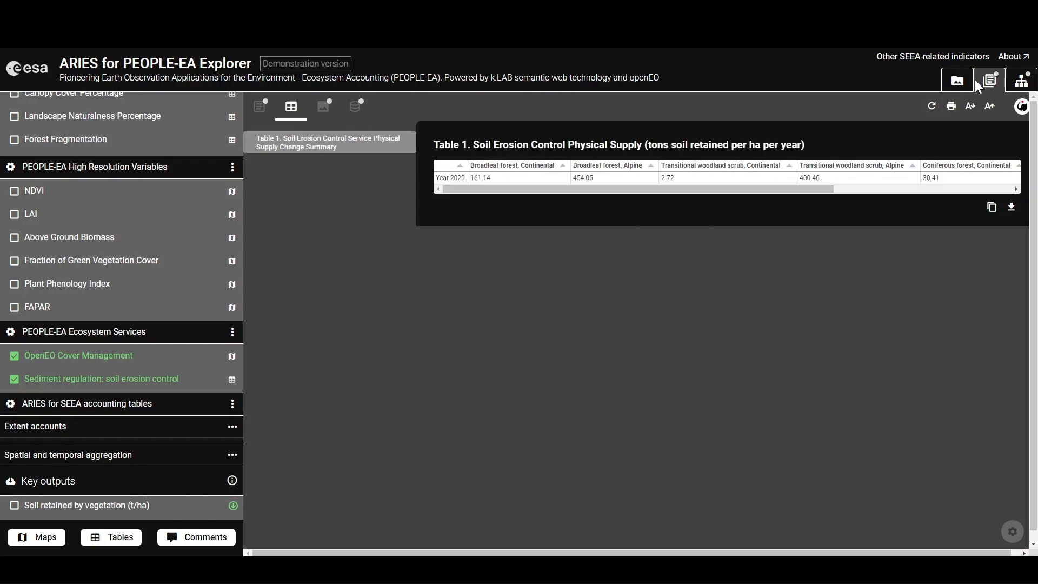
left_click(957, 81)
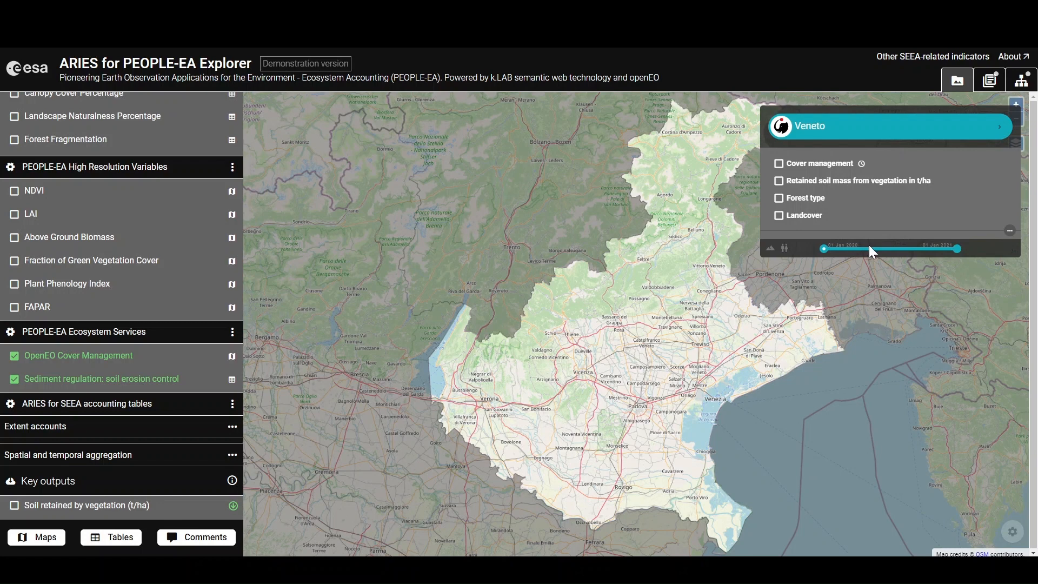
left_click(1020, 80)
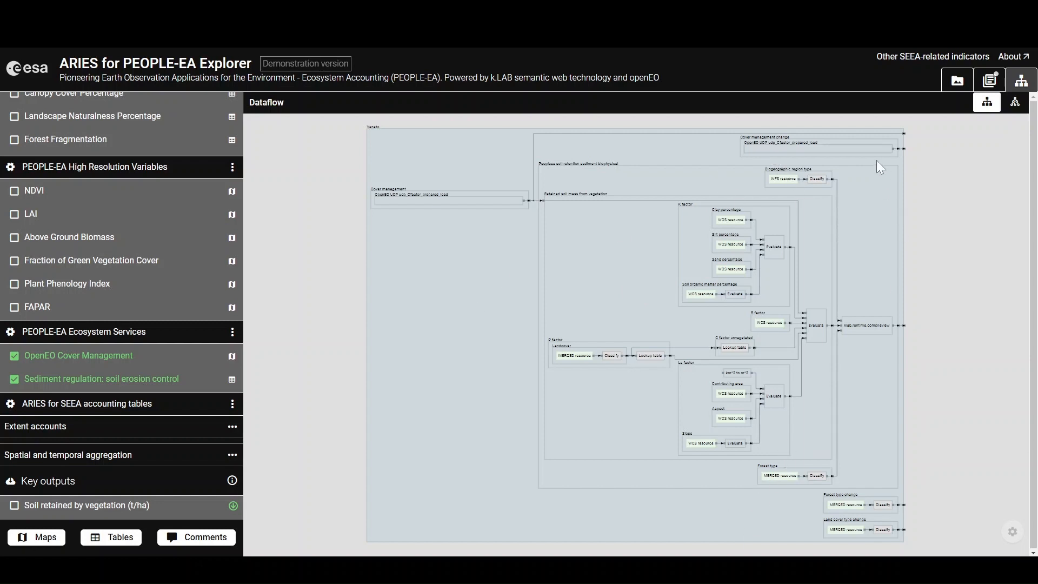
Step: Open the documentation of the data resources and examine the OpenEO processing note for the Annual INCA c-factor raster
left_click(990, 80)
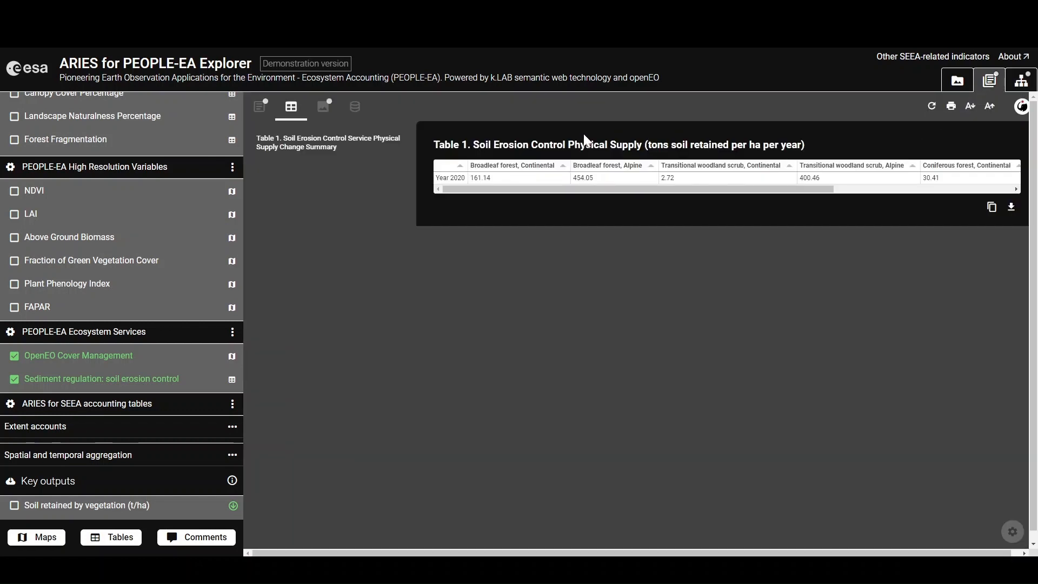
left_click(355, 110)
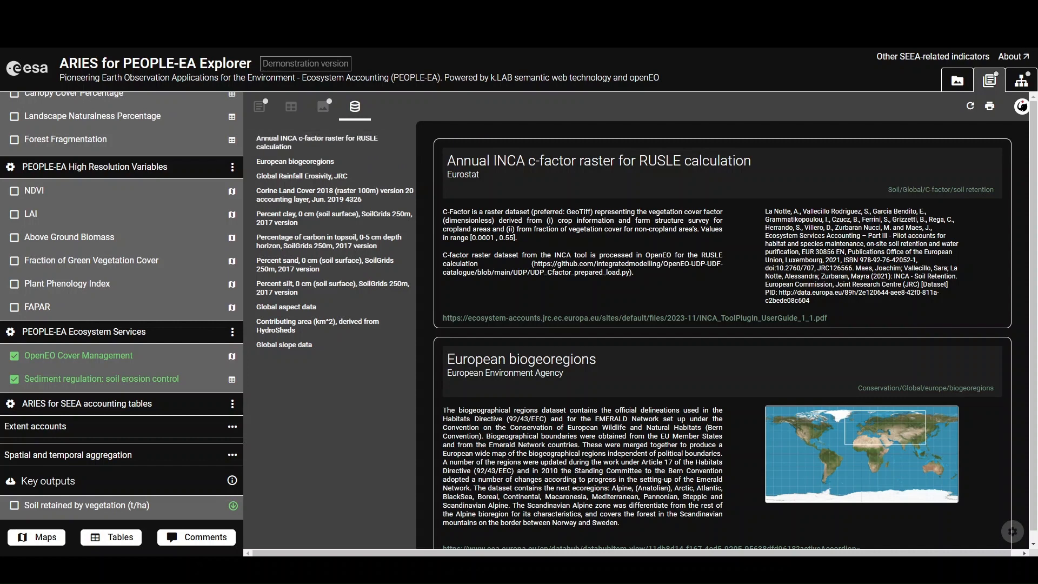
left_click_drag(443, 254, 669, 276)
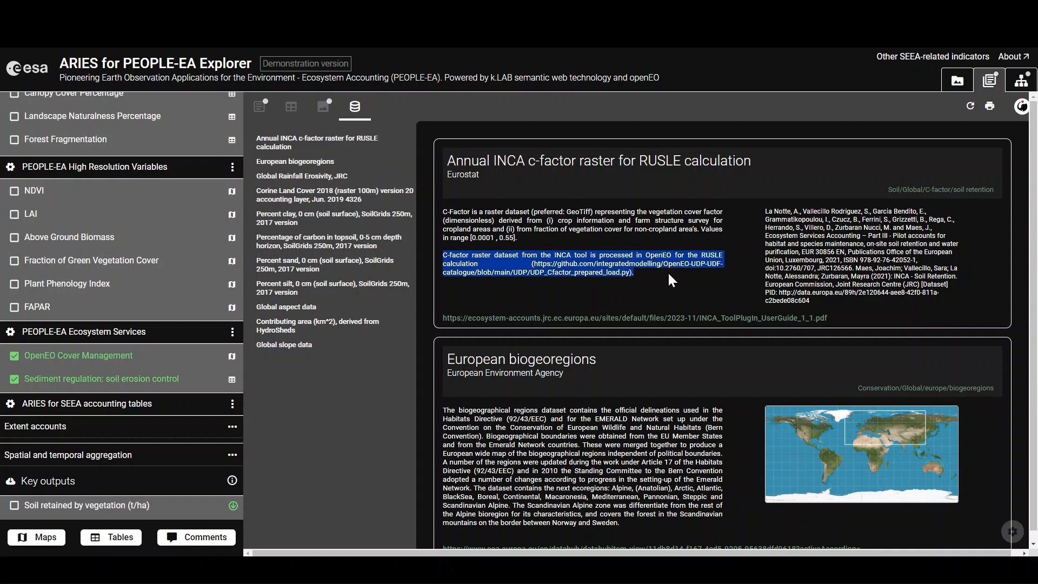
left_click(669, 275)
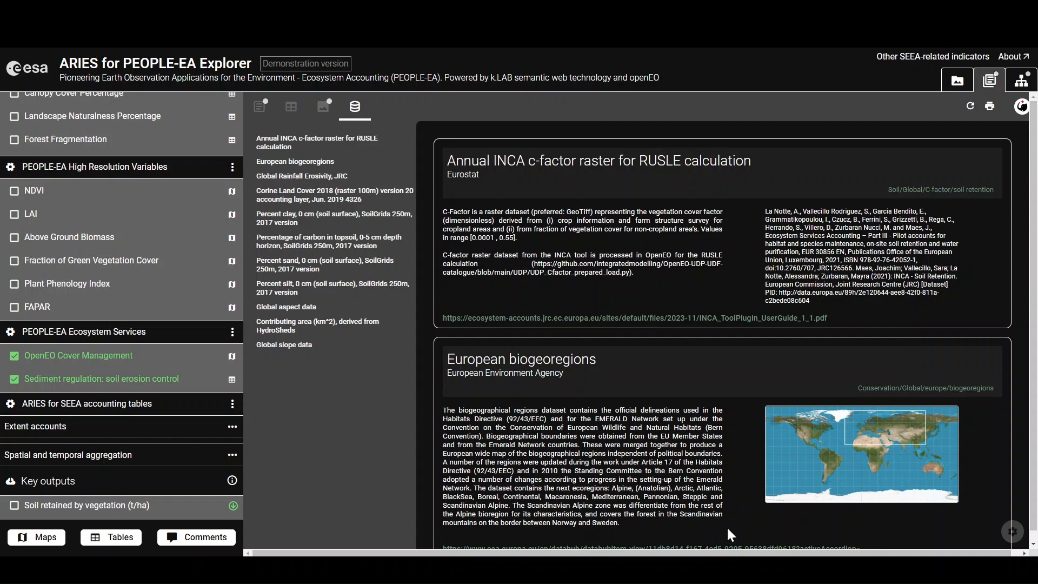
Step: Return to the Veneto map and display the Cover management layer again
left_click(964, 85)
left_click(779, 163)
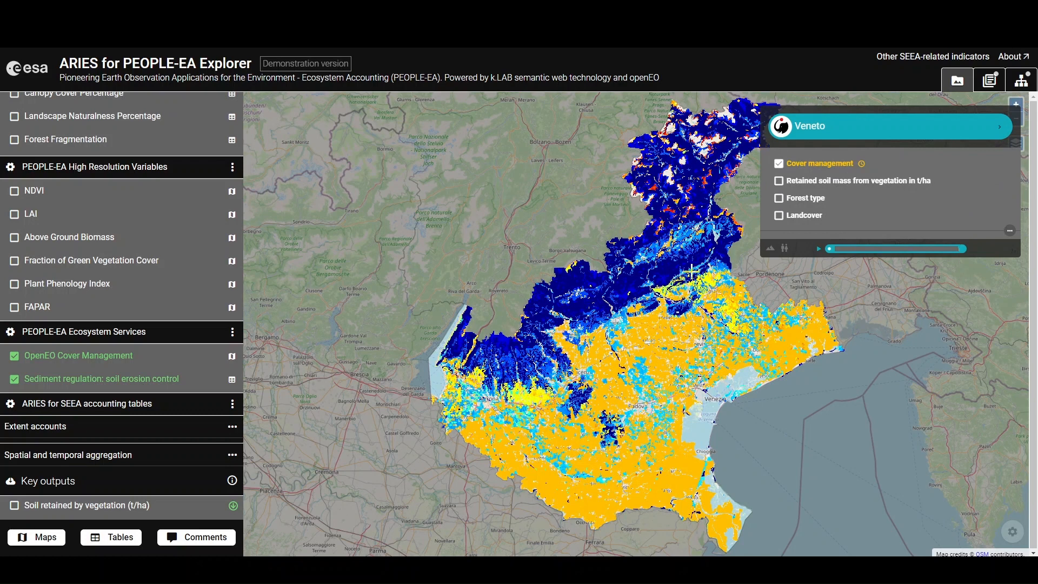
Step: Inspect the Cover management layer's details, then review the context settings and the full list of PEOPLE-EA and SEEA models
left_click(834, 164)
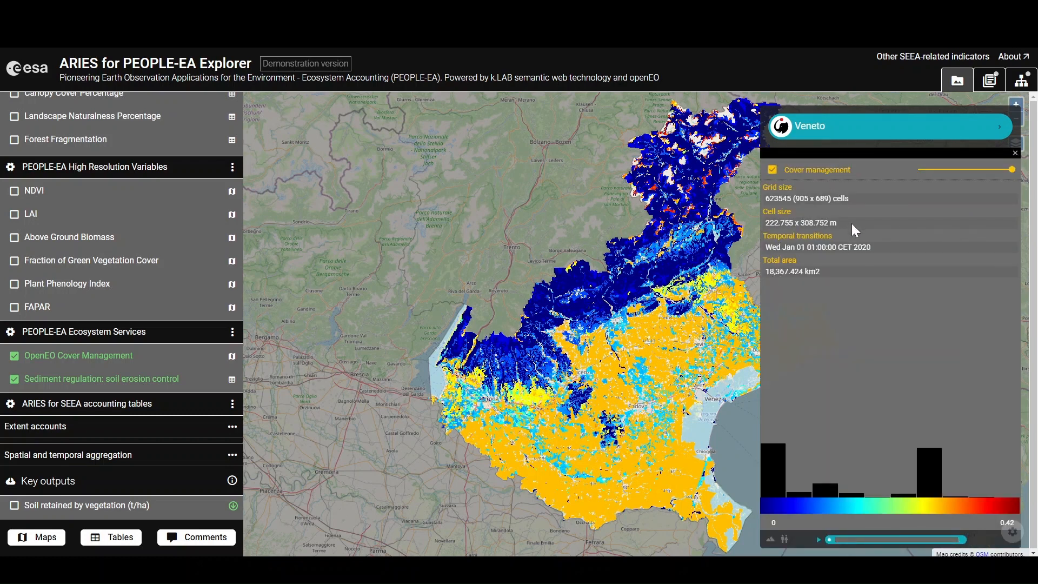
left_click(1014, 153)
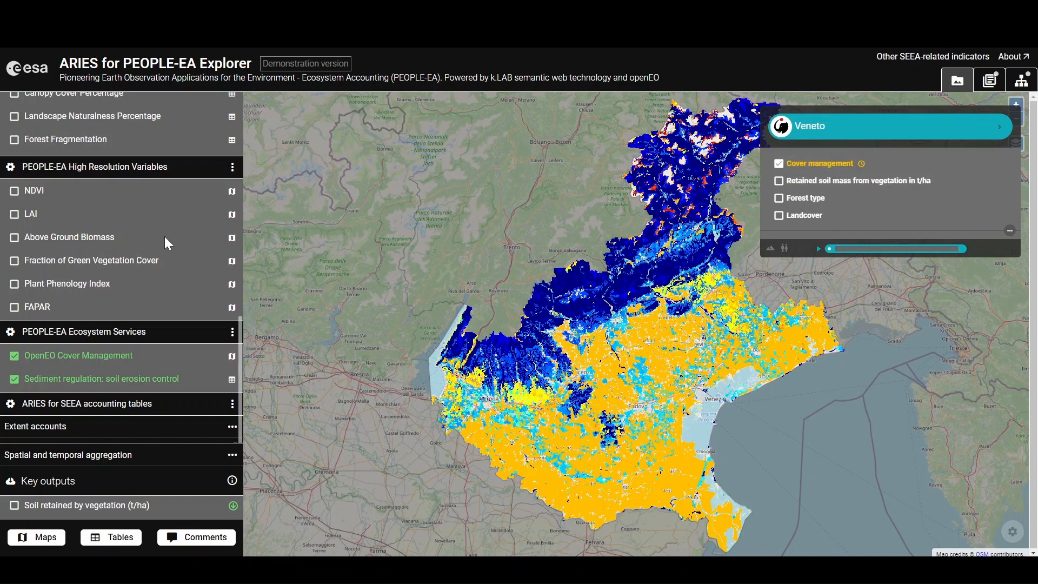
scroll(164, 236, "up", 3)
scroll(163, 232, "up", 5)
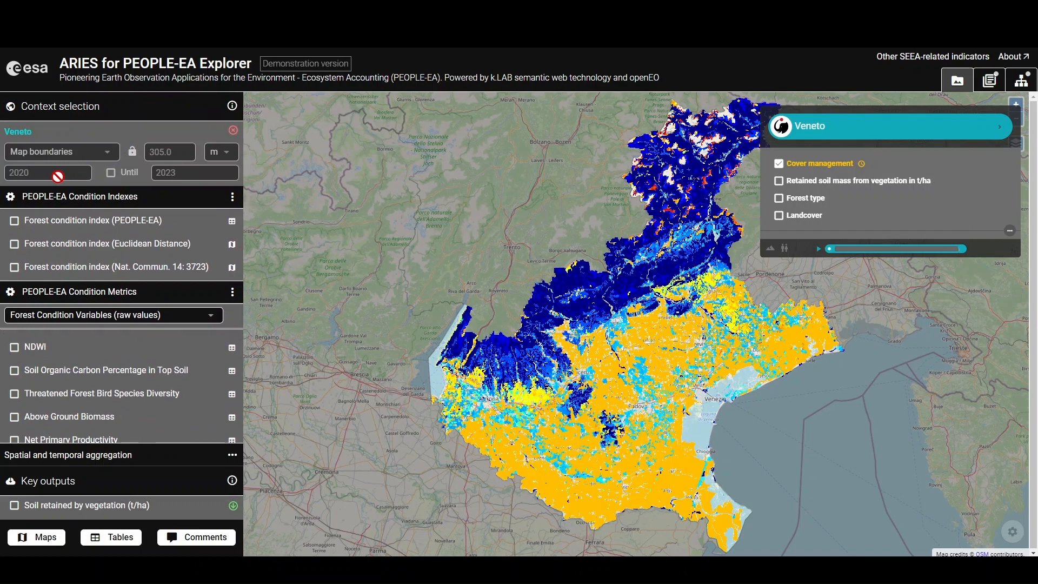
scroll(58, 176, "down", 1)
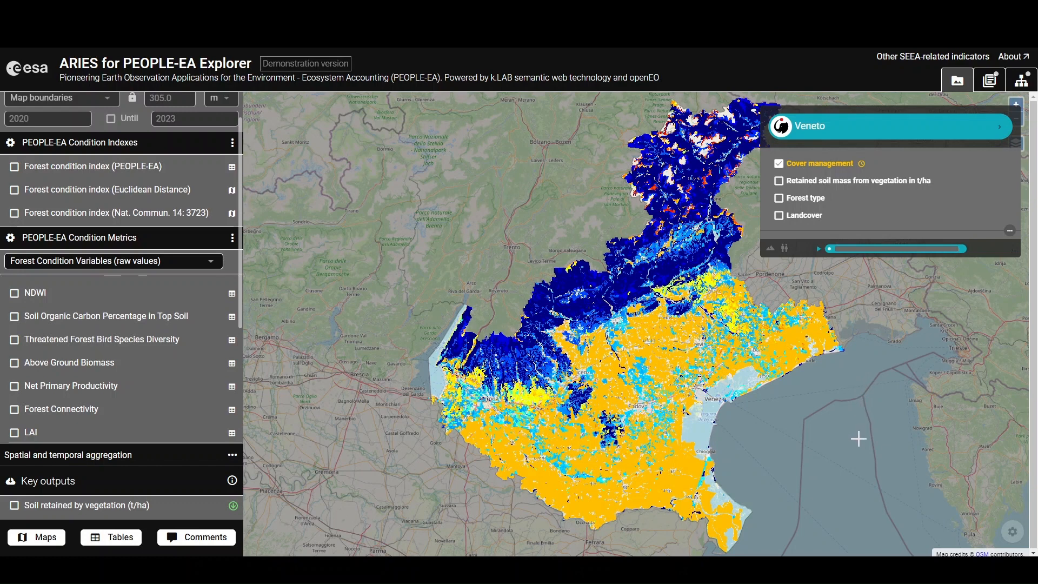
scroll(194, 351, "down", 5)
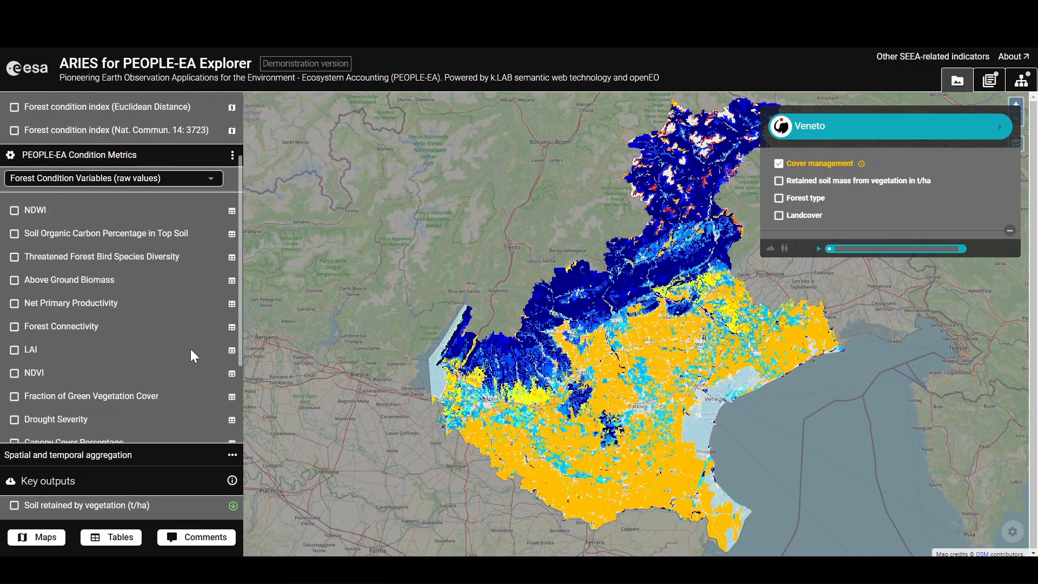
scroll(199, 359, "down", 4)
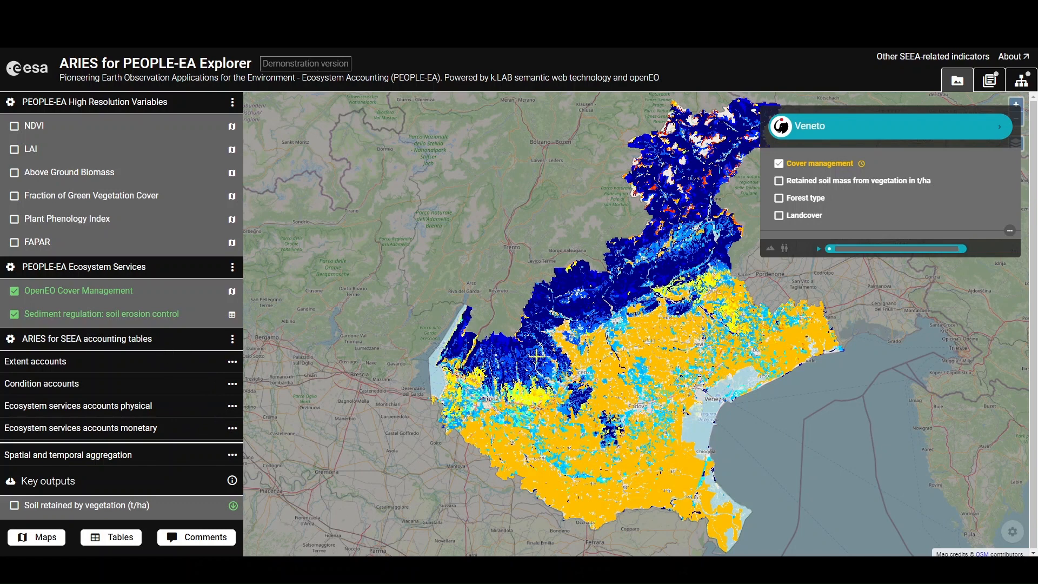
scroll(210, 211, "up", 10)
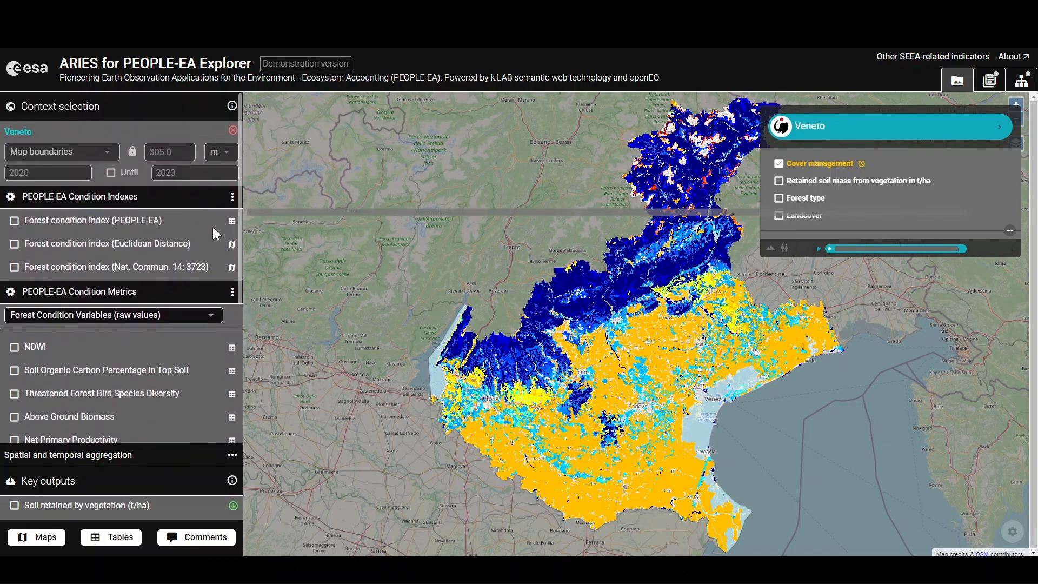
Step: Reset the current context, search for Veneto to set it as the new spatial context, and choose the year 2020
left_click(233, 130)
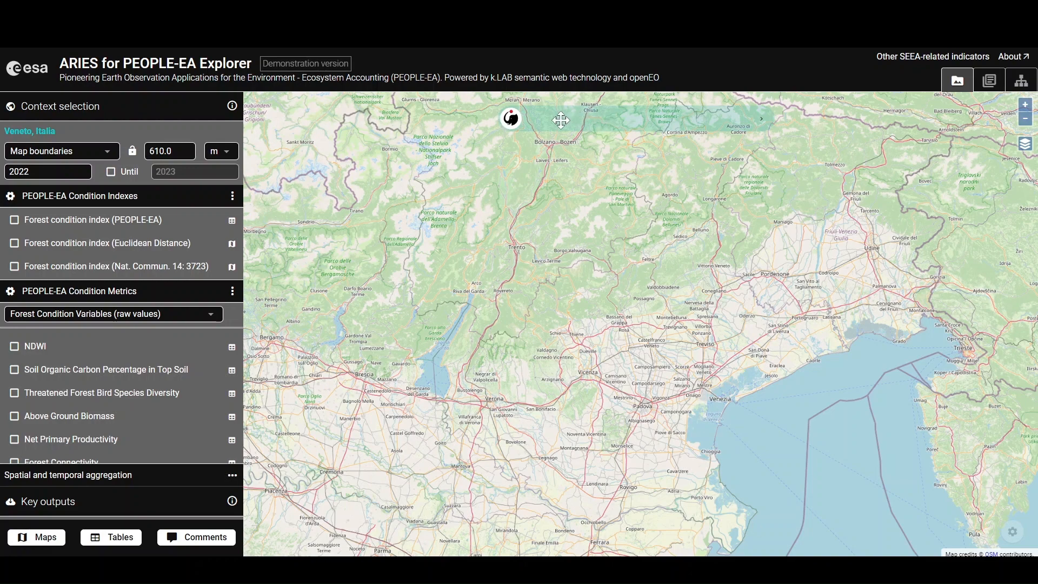
left_click(543, 119)
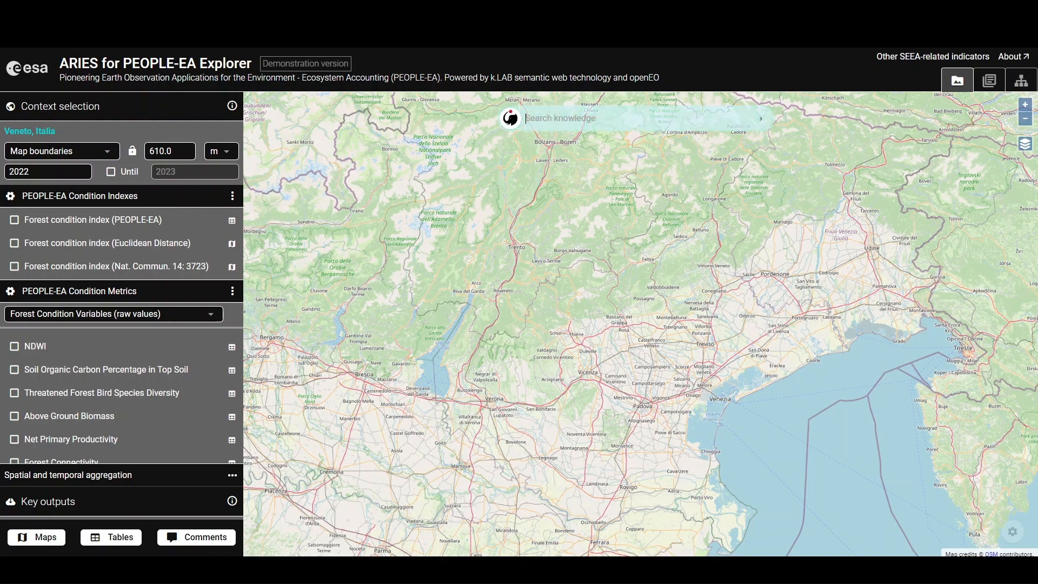
type("Ven")
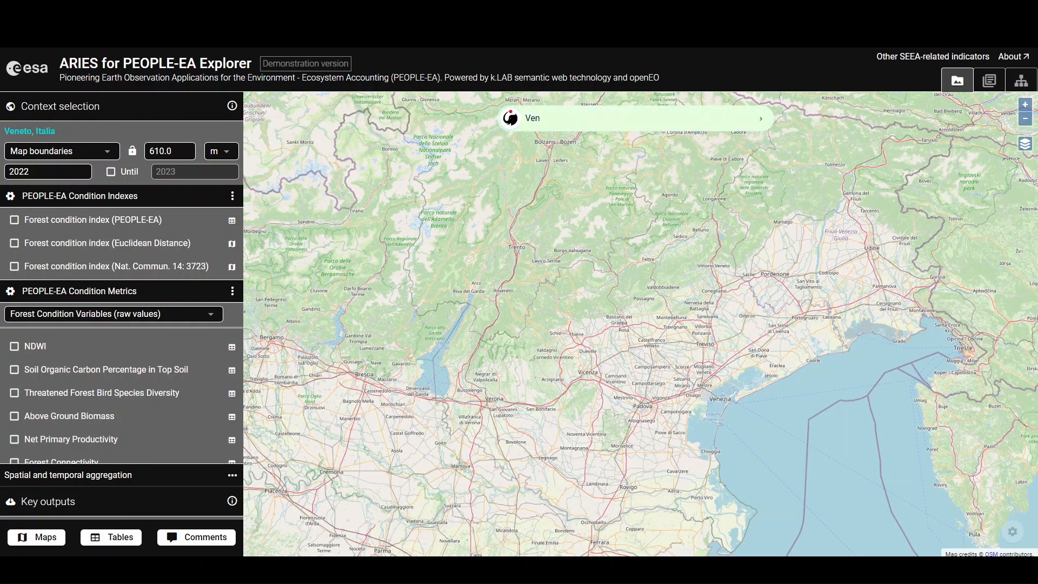
type("e")
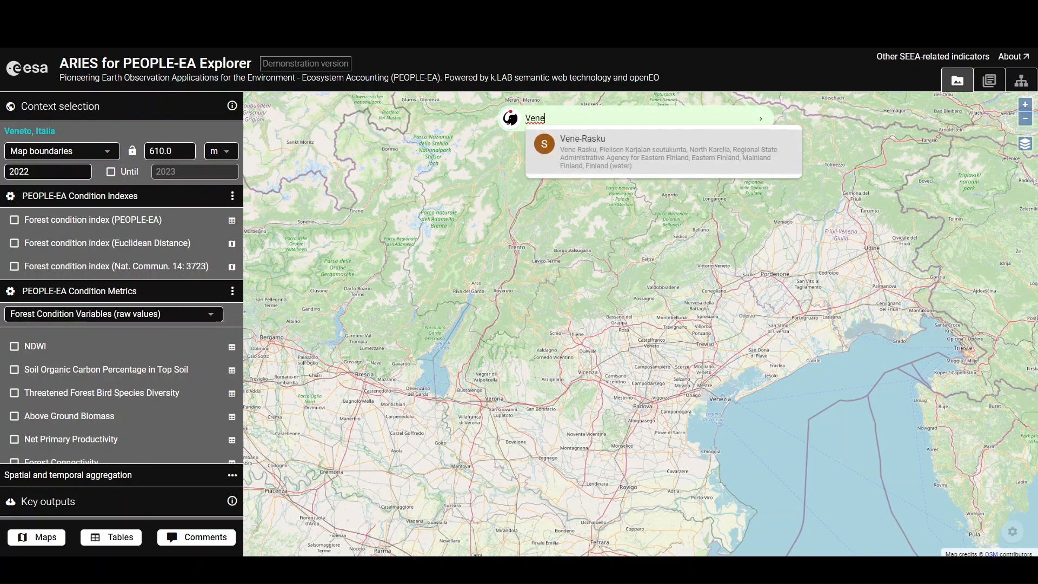
type("t")
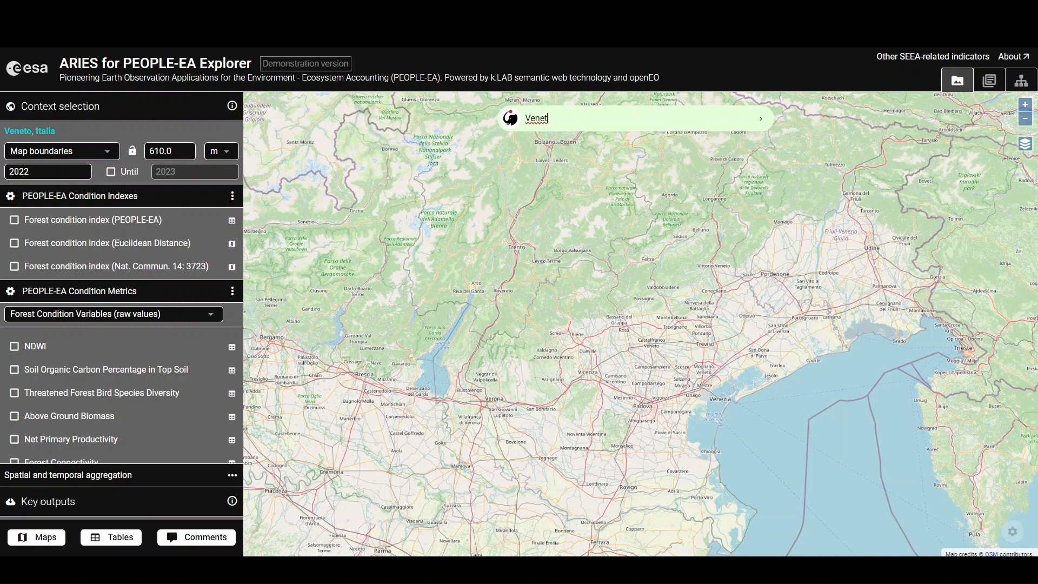
type("o")
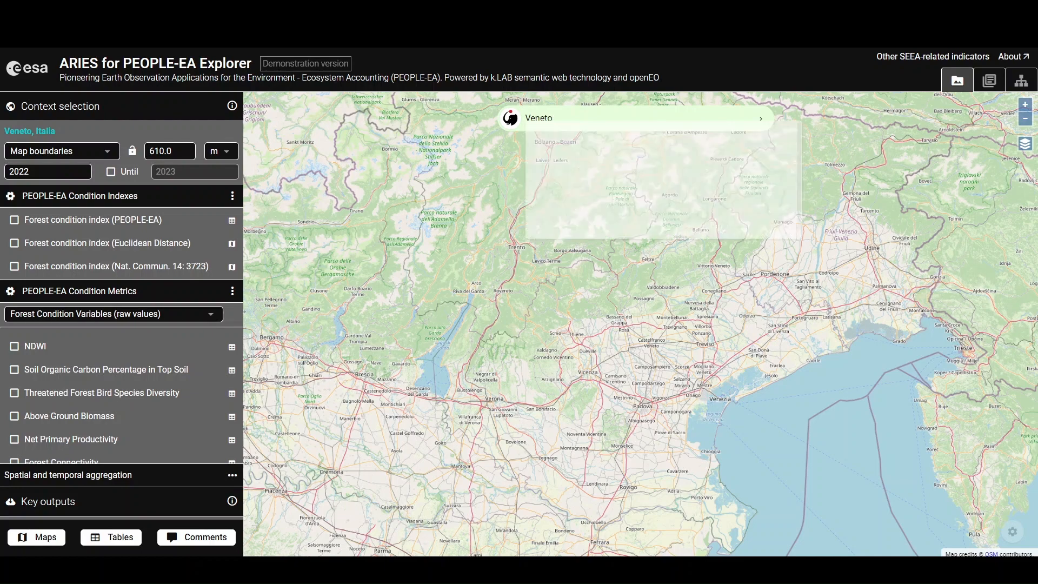
key("Down")
key("Return")
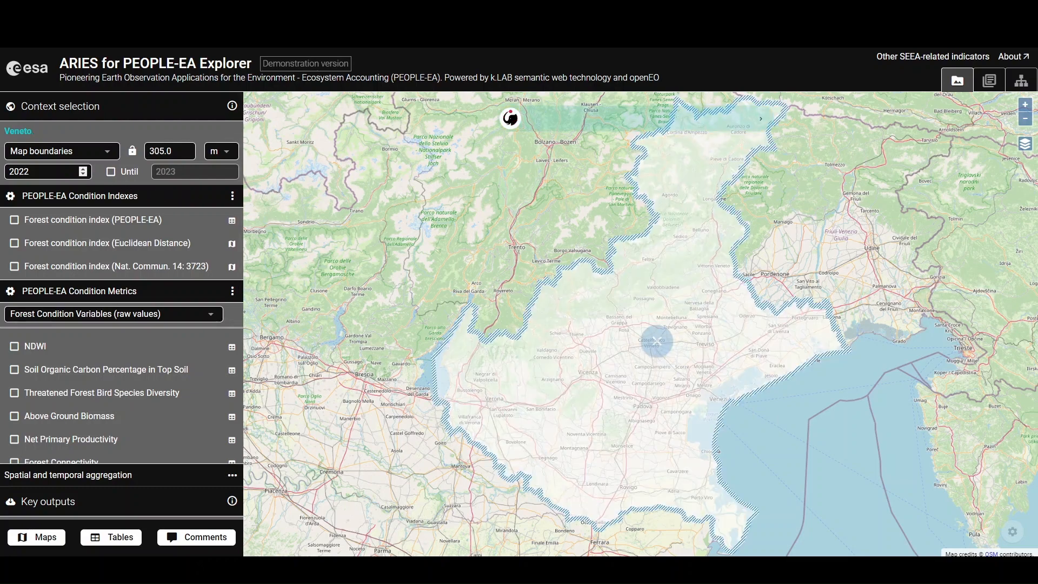
left_click(84, 175)
left_click(84, 174)
Step: Collapse the PEOPLE-EA Condition Indexes, Condition Metrics, High Resolution Variables and Ecosystem Services groups
left_click(232, 196)
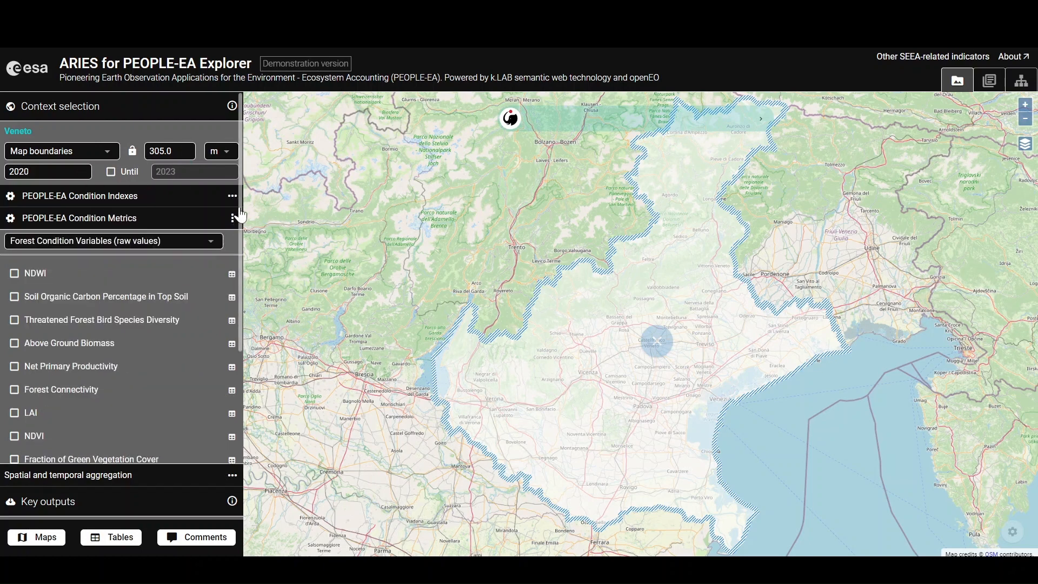
left_click(233, 218)
scroll(166, 329, "down", 1)
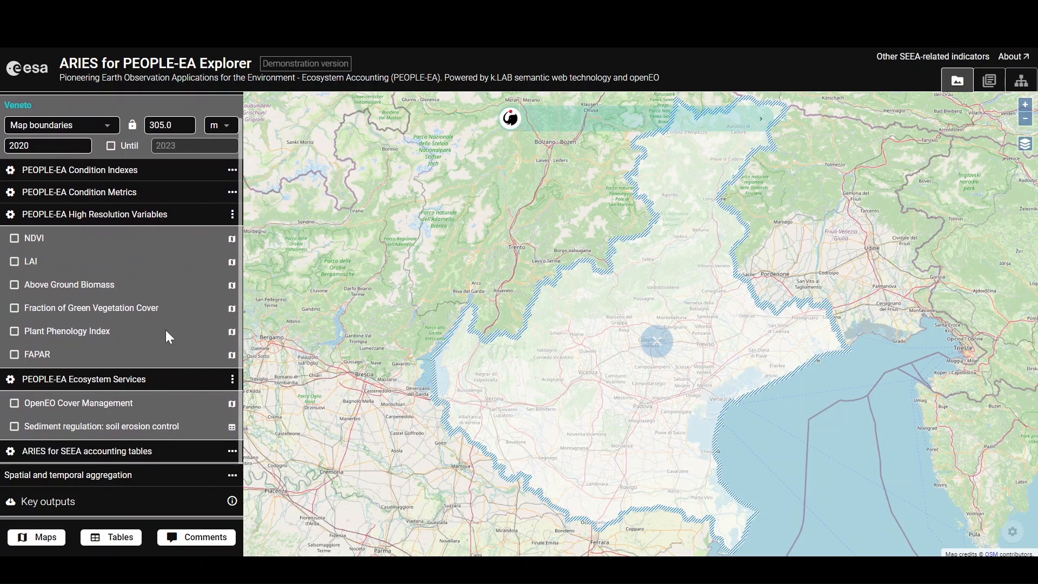
left_click(232, 216)
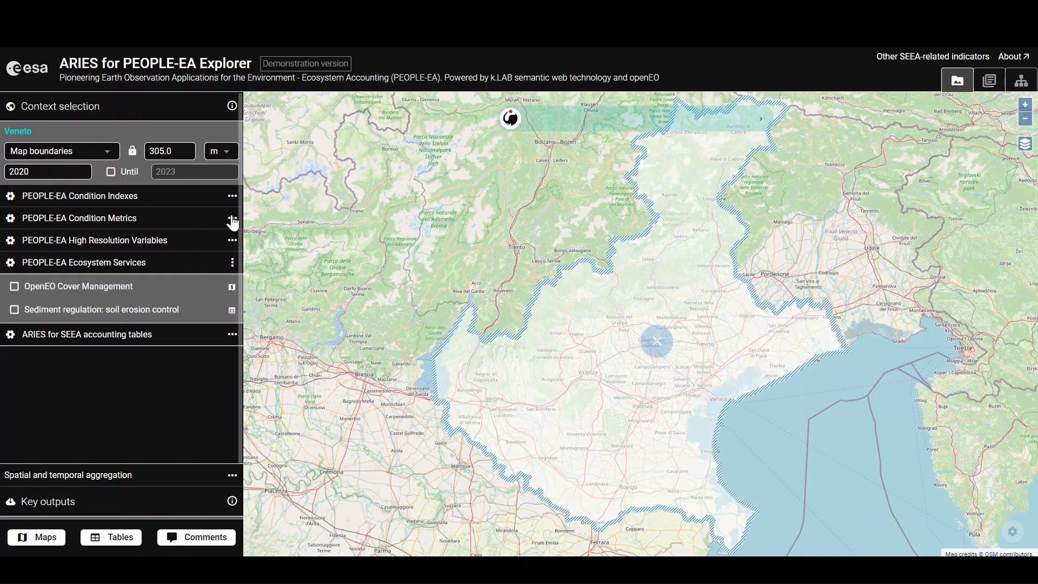
left_click(232, 265)
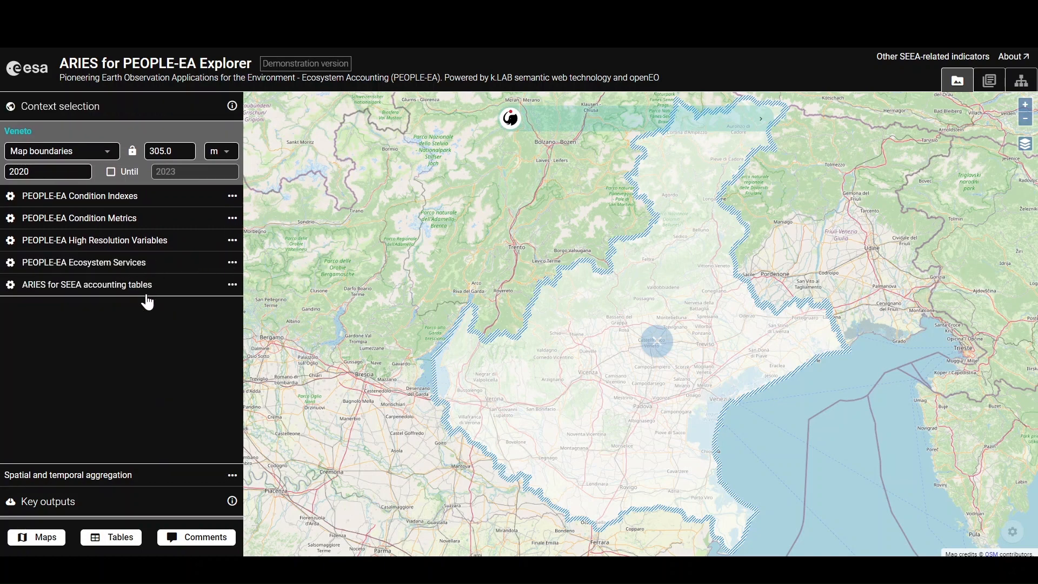
Step: Compute Sediment regulation: soil erosion control from the SEEA physical ecosystem services accounts and review its physical supply table
left_click(232, 290)
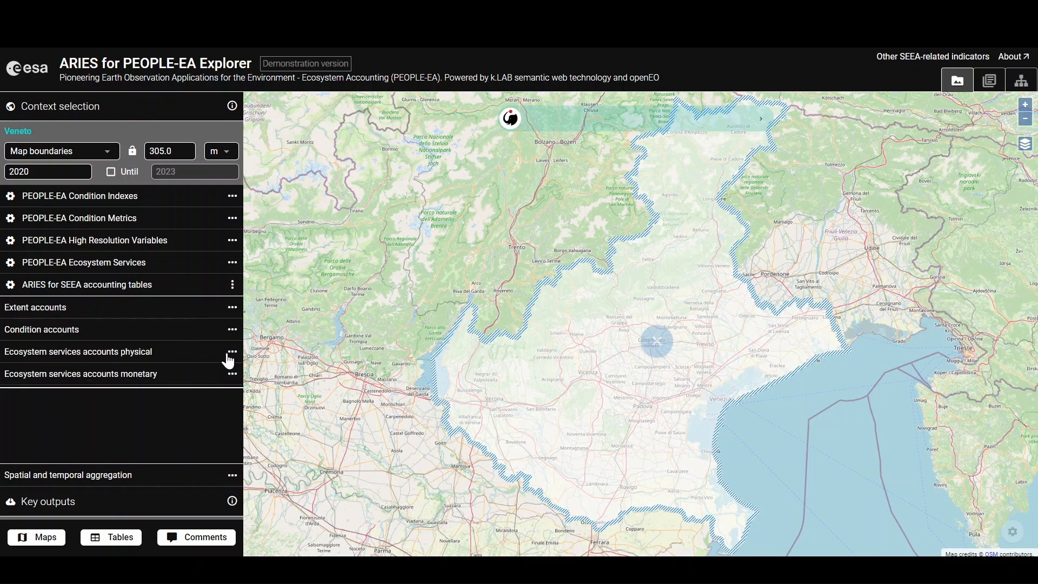
left_click(228, 355)
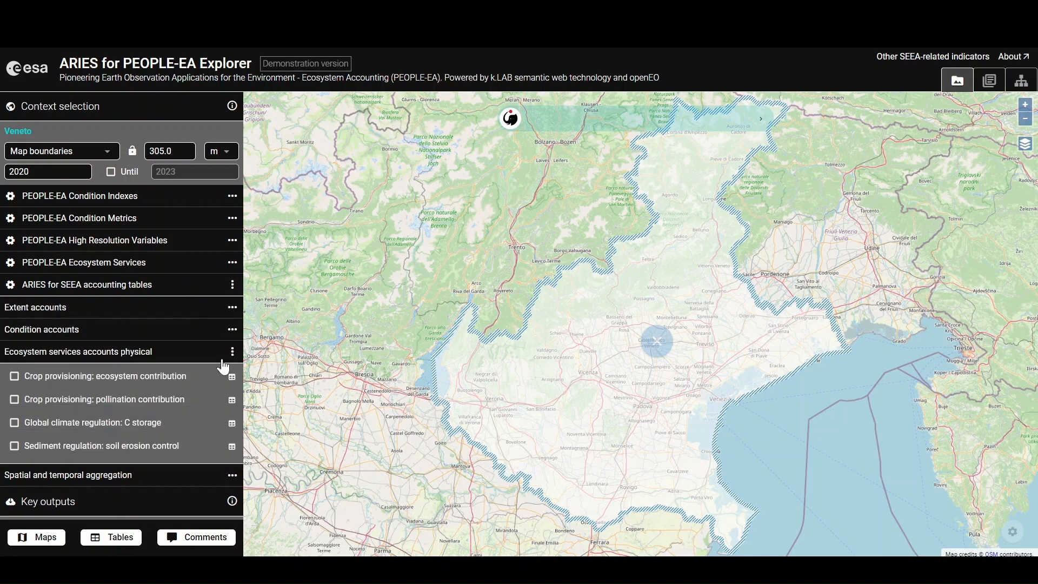
left_click(14, 451)
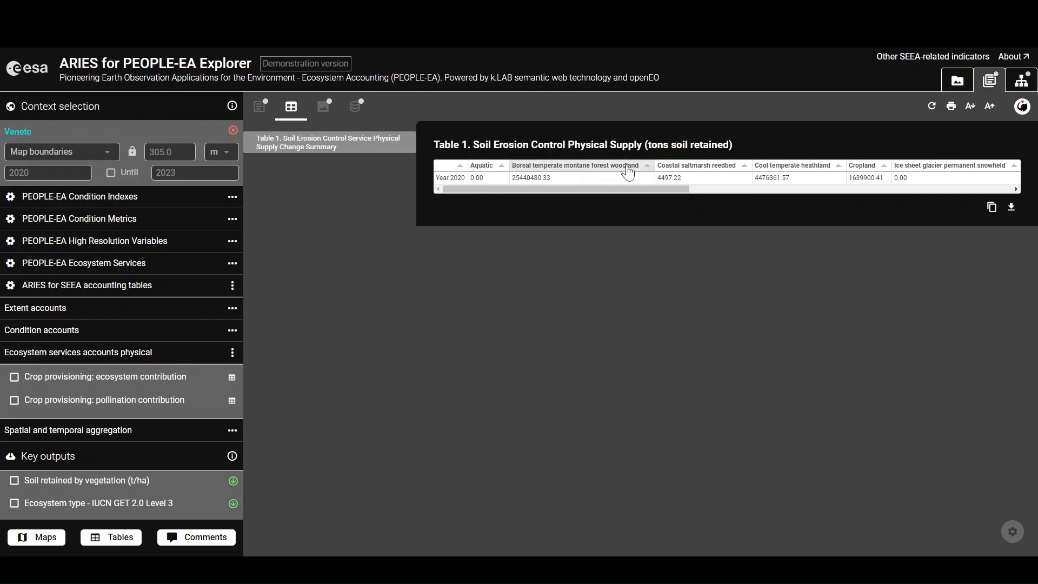
left_click_drag(534, 188, 492, 197)
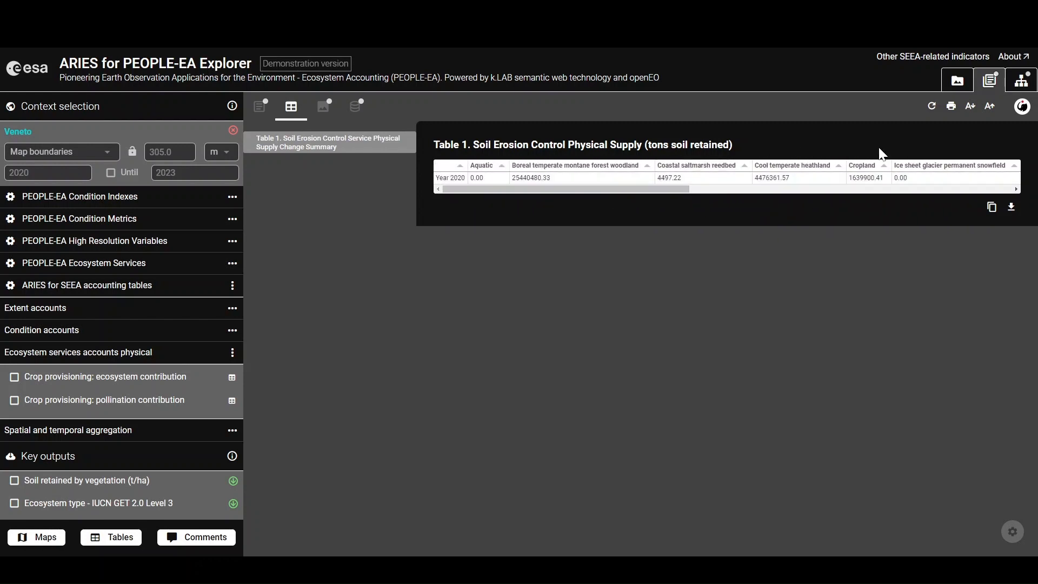
Step: Return to the Veneto map, display the Retained soil mass from vegetation layer and expand the full list of outputs
left_click(957, 86)
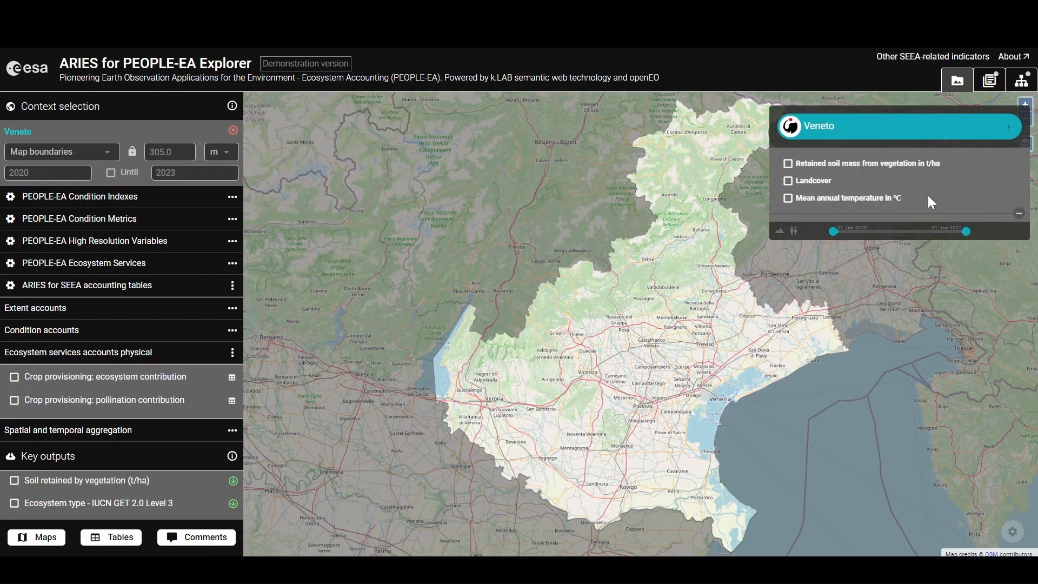
left_click(788, 170)
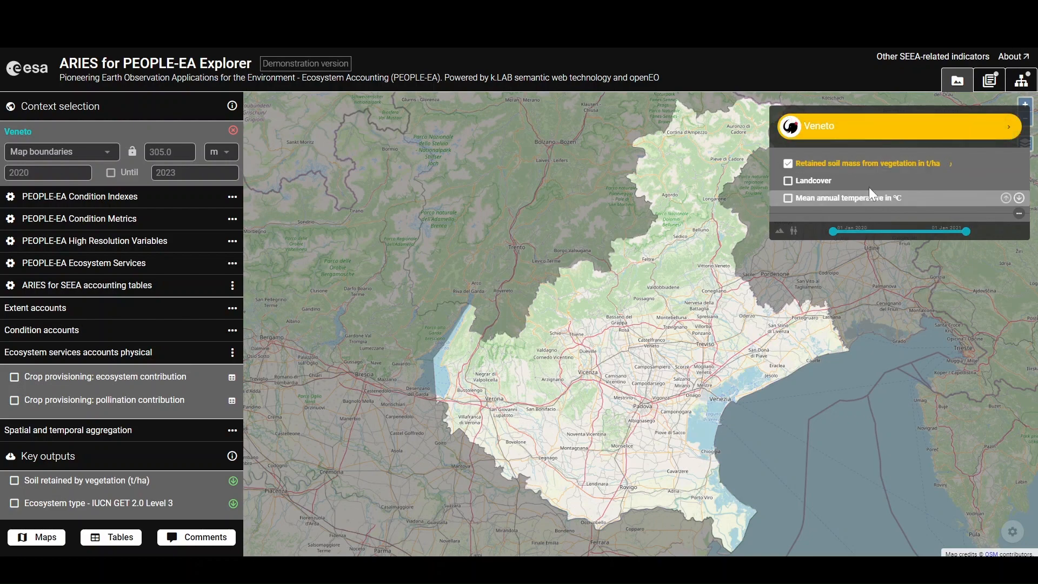
left_click(1018, 212)
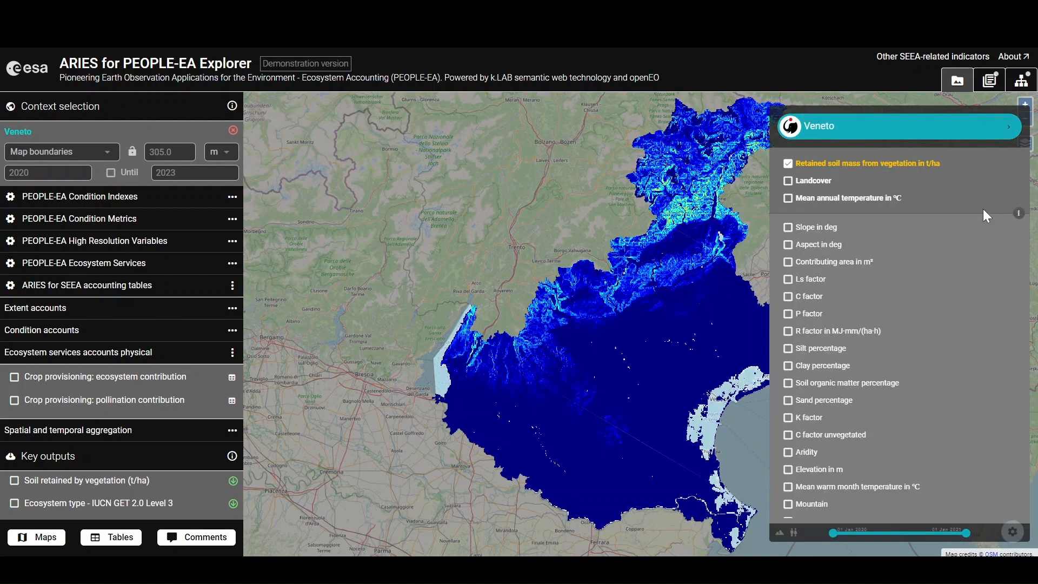
Step: Display the C factor and Ecosystem type layers on the Veneto map, and expand the PEOPLE-EA Ecosystem Services group
scroll(885, 292, "down", 1)
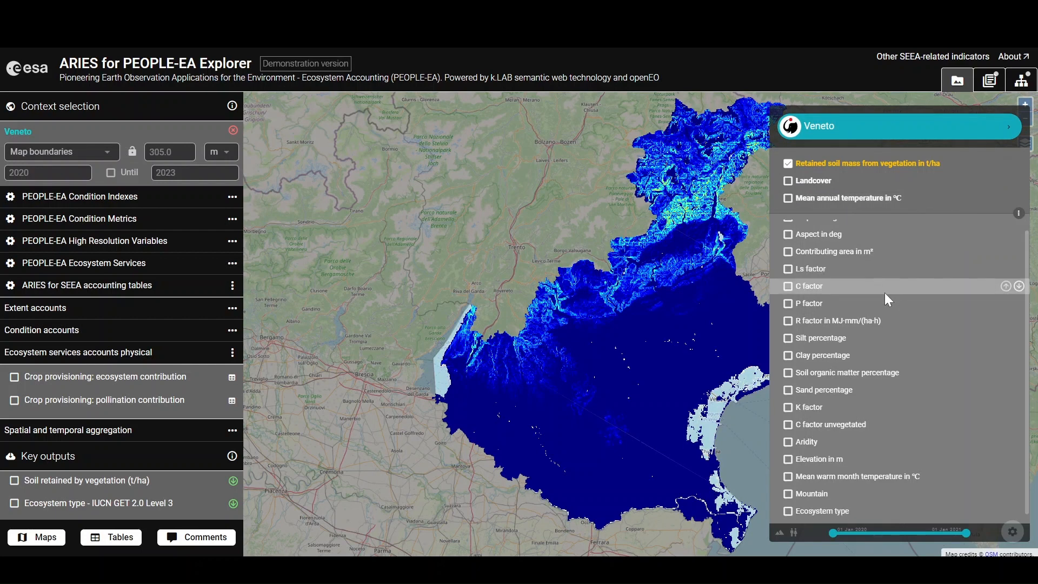
scroll(799, 303, "up", 1)
left_click(787, 296)
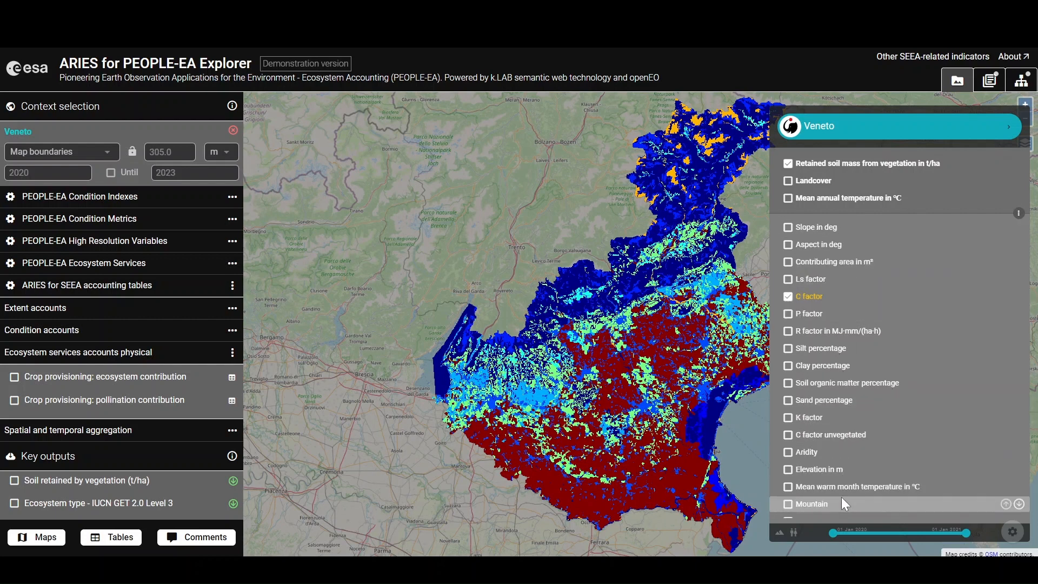
scroll(832, 302, "down", 1)
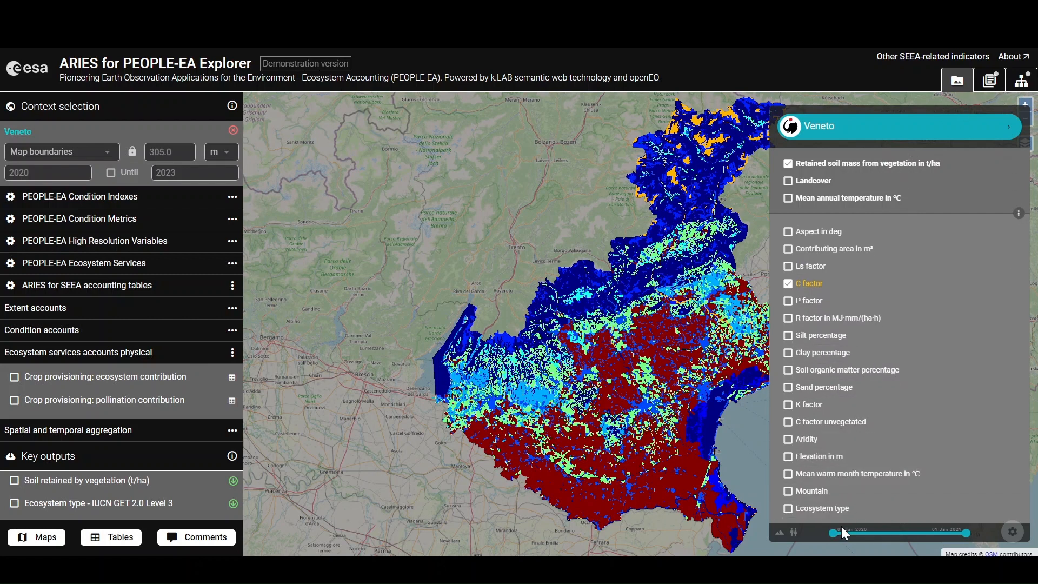
left_click(791, 513)
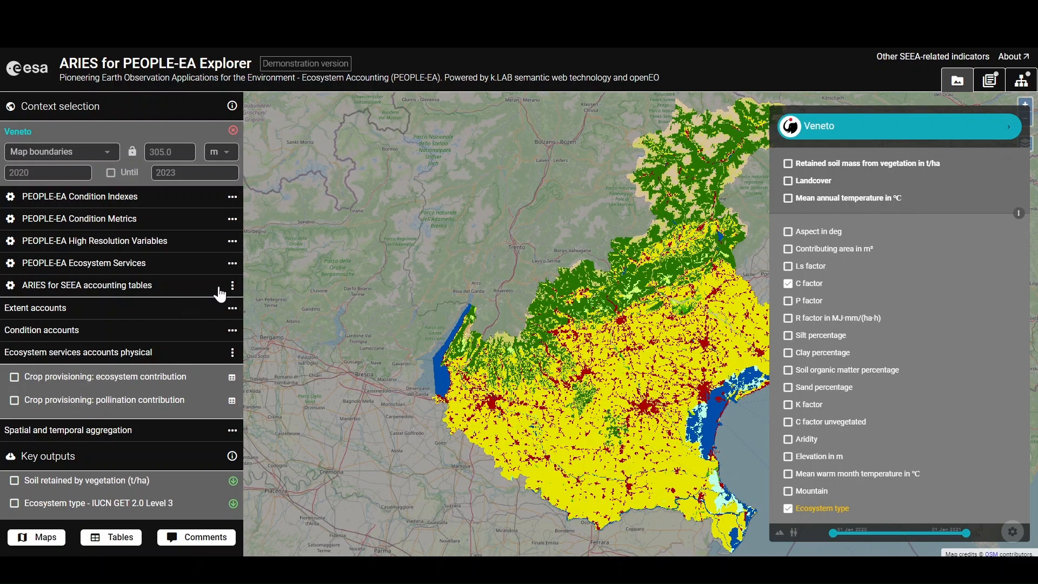
left_click(232, 263)
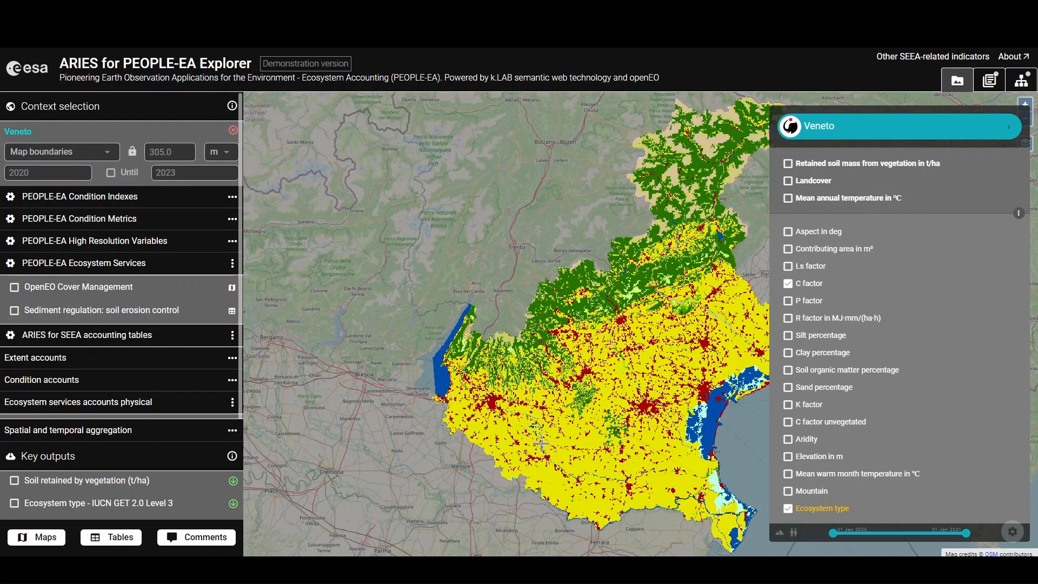
Step: Reset the Veneto context and set the map boundaries around Pamplona in Navarra, northern Spain, as the new spatial context
left_click(233, 130)
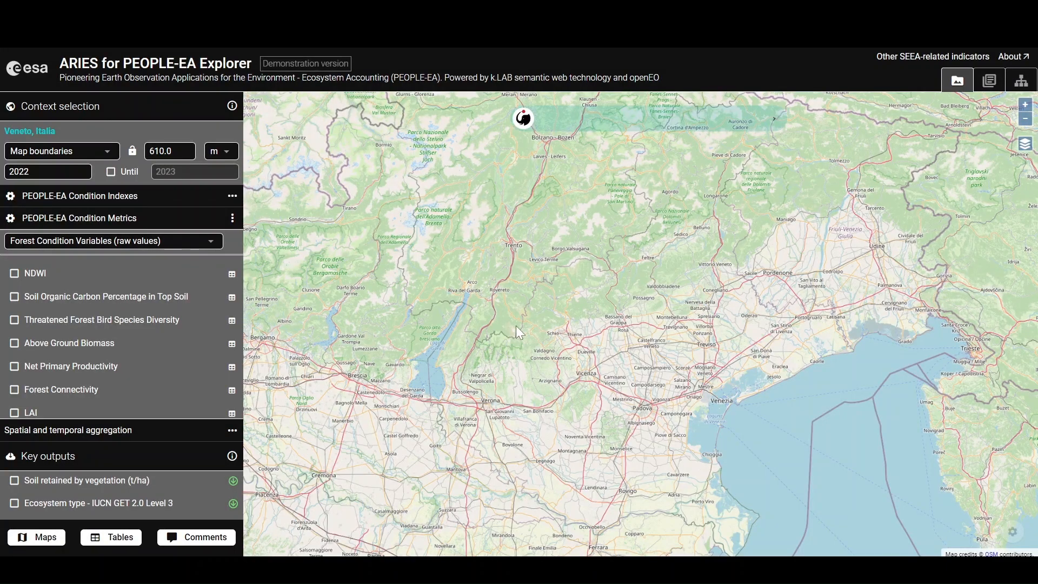
left_click_drag(371, 356, 768, 283)
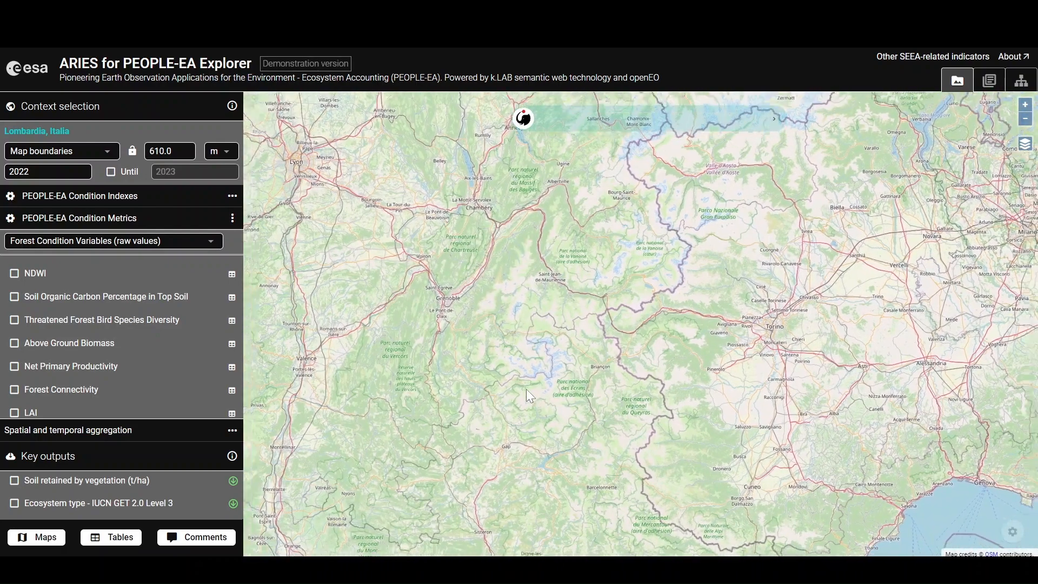
scroll(527, 388, "down", 1)
left_click_drag(389, 437, 675, 377)
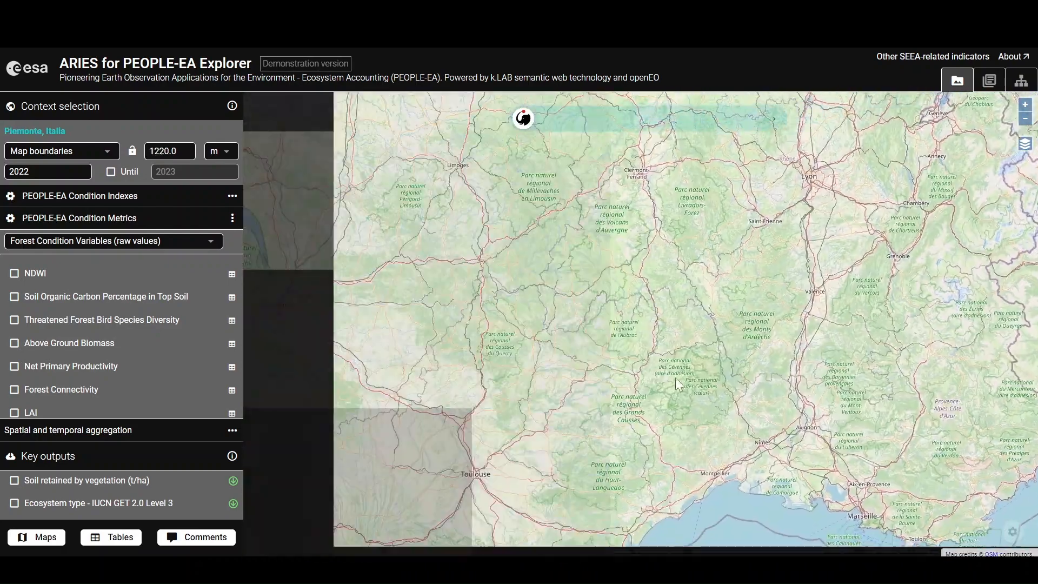
left_click_drag(465, 403, 732, 235)
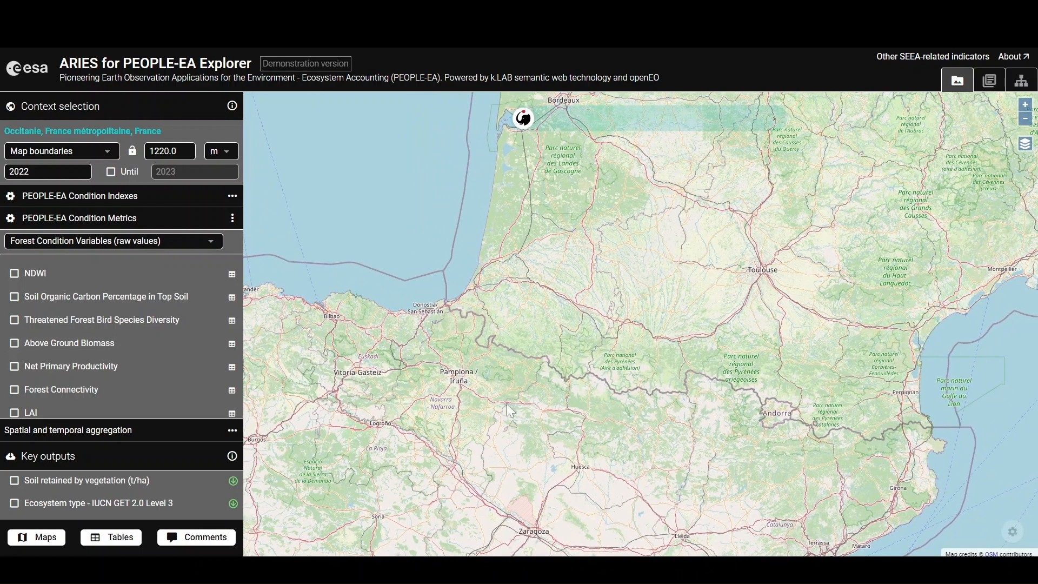
left_click_drag(507, 403, 597, 380)
scroll(543, 373, "up", 1)
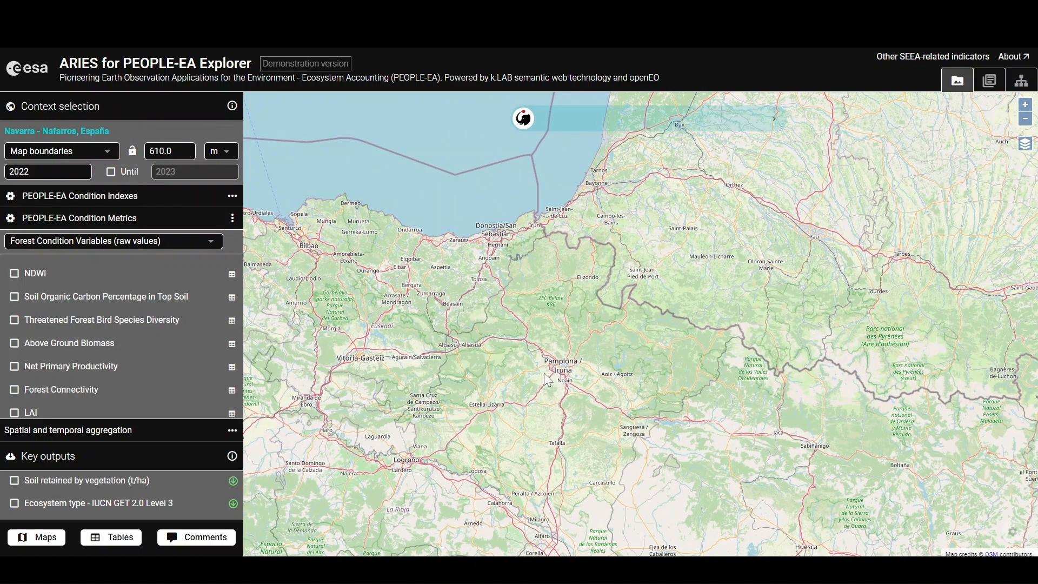
Step: Switch the spatial context from map boundaries to administrative region and target Comunidad Foral de Navarra around Pamplona
left_click(85, 154)
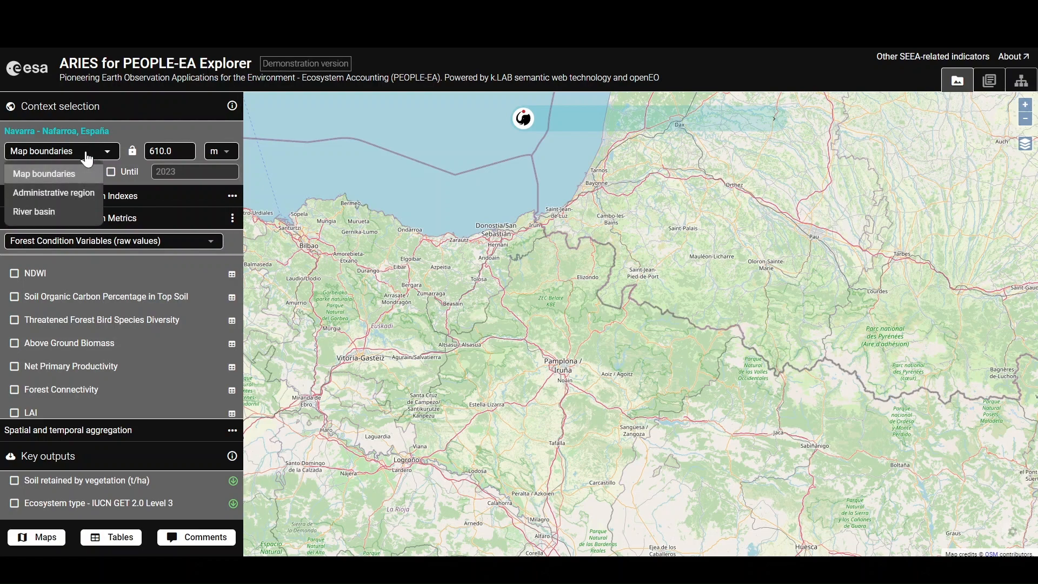
left_click(77, 196)
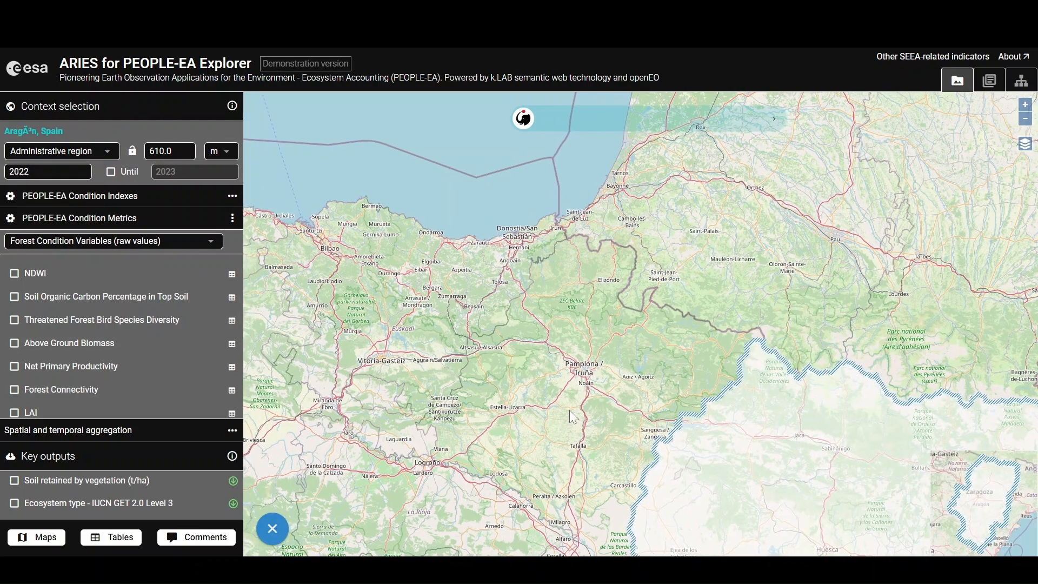
scroll(575, 367, "up", 1)
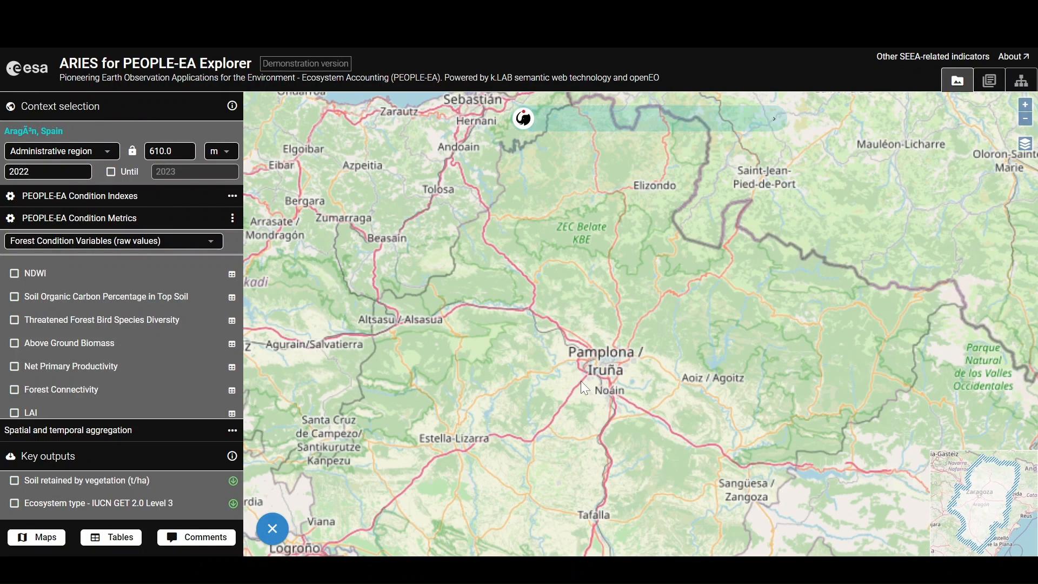
left_click(612, 361)
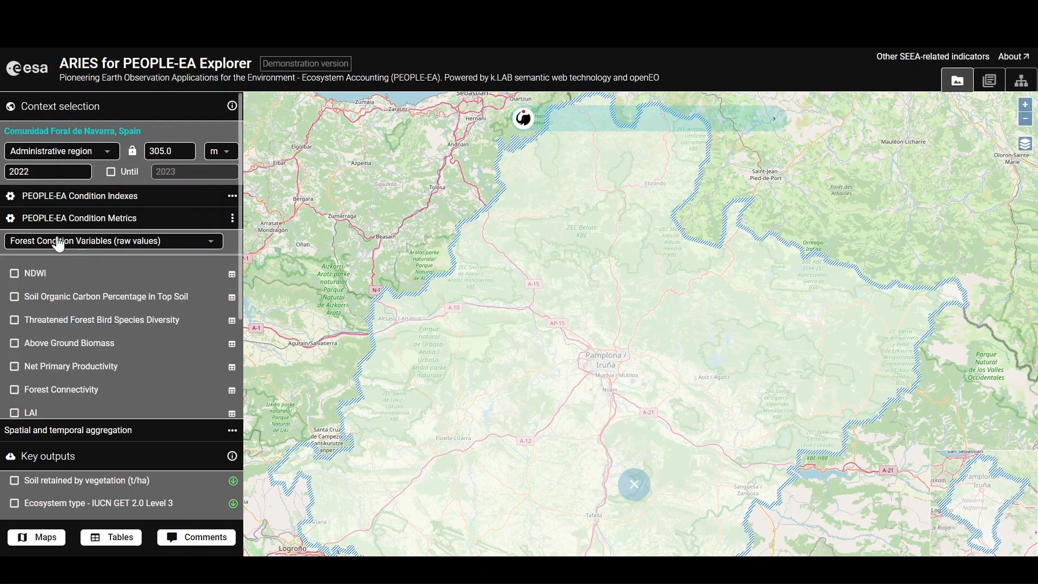
Step: Set the start year of the Navarra context to 2017 and enable an end year
left_click(83, 174)
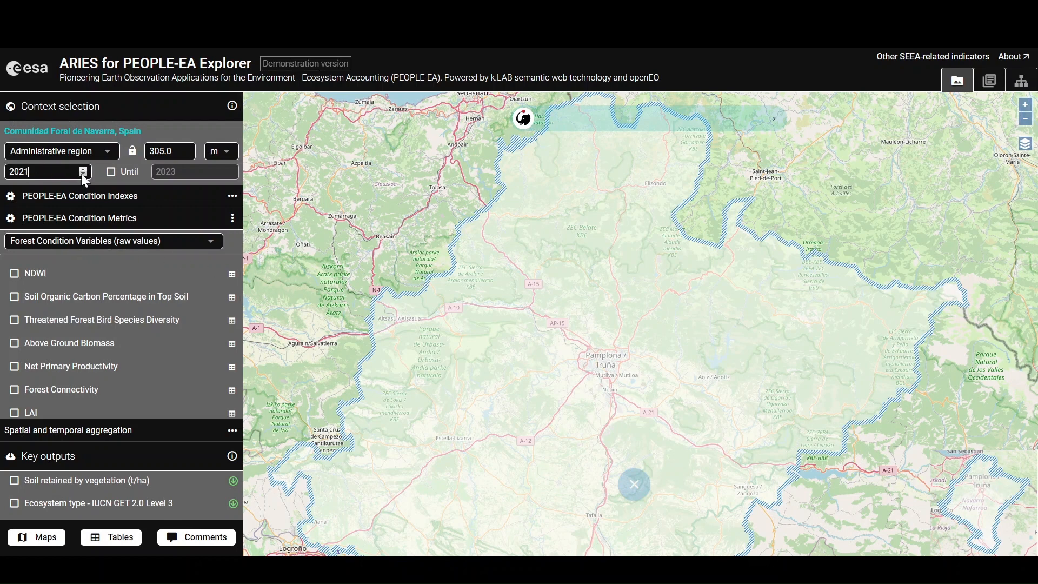
left_click(83, 174)
left_click(83, 174)
left_click(83, 174)
left_click(82, 174)
left_click(111, 171)
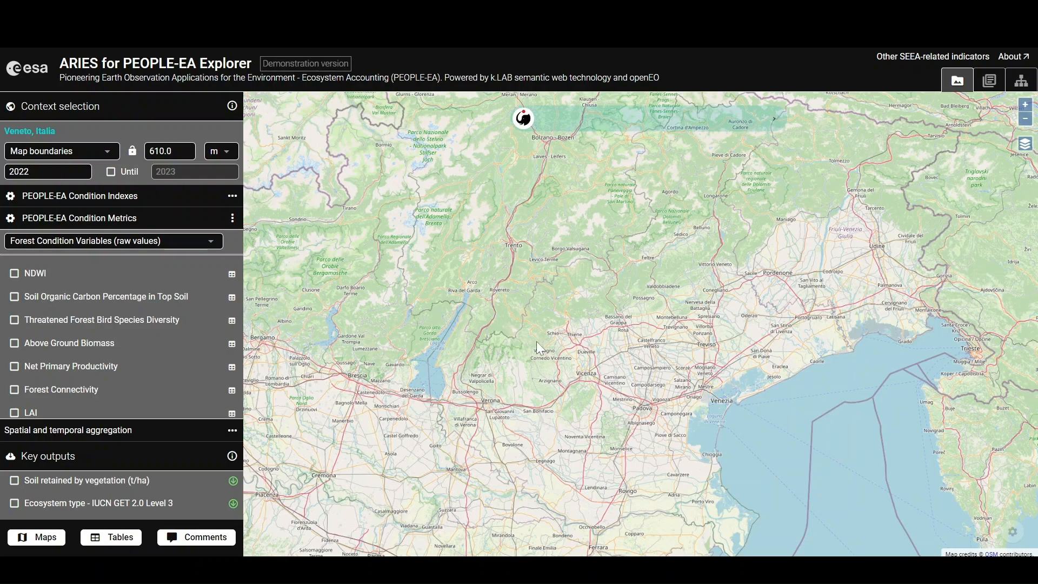
Step: Move the spatial context from Veneto to northern Spain and set it to the administrative region Comunidad Foral de Navarra
left_click_drag(371, 356, 702, 279)
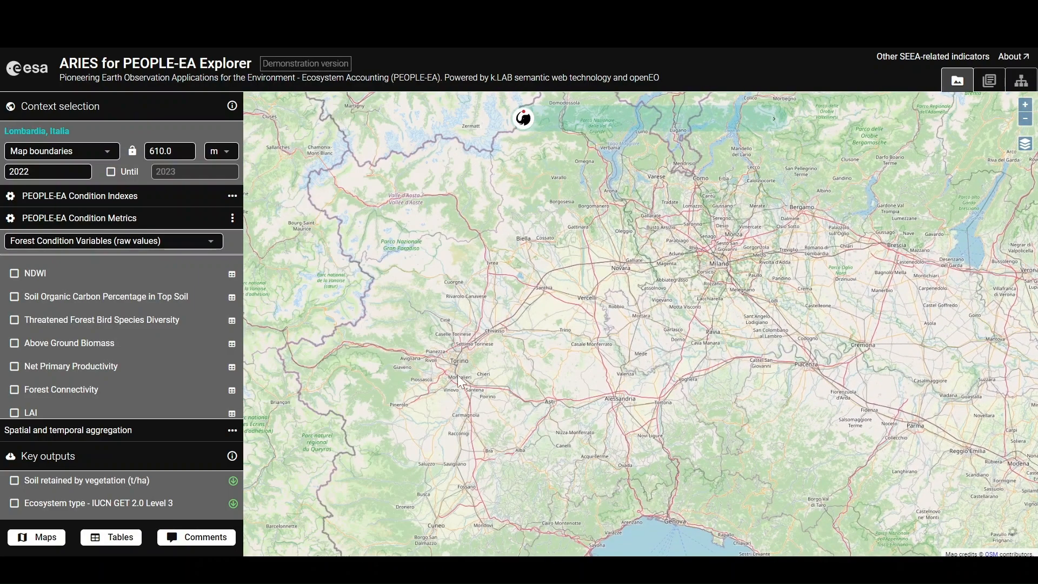
left_click_drag(457, 375, 693, 339)
scroll(433, 403, "down", 1)
left_click_drag(429, 403, 761, 340)
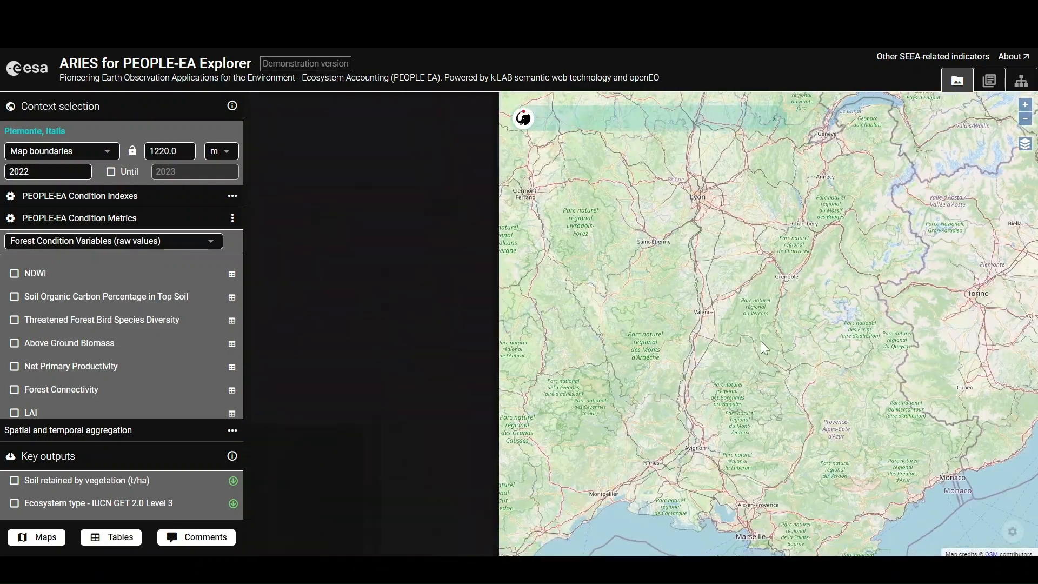
left_click_drag(466, 457, 668, 289)
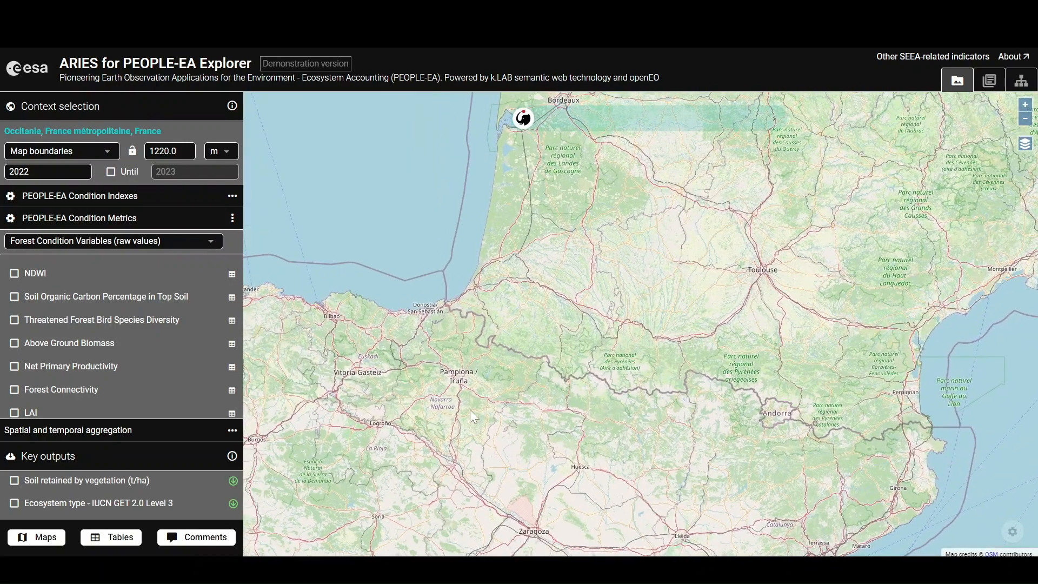
left_click_drag(469, 410, 614, 393)
scroll(544, 376, "up", 1)
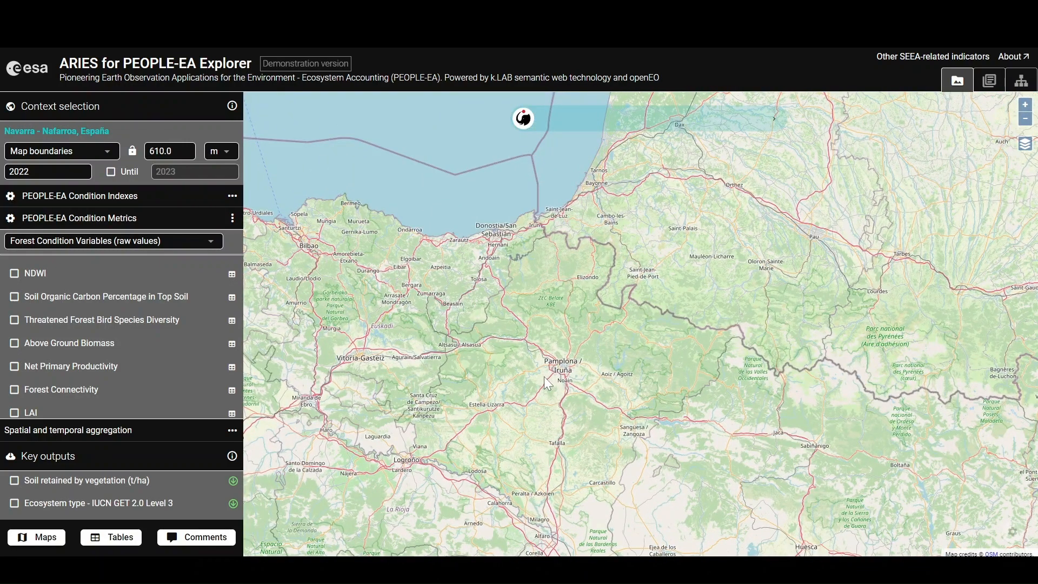
left_click(86, 152)
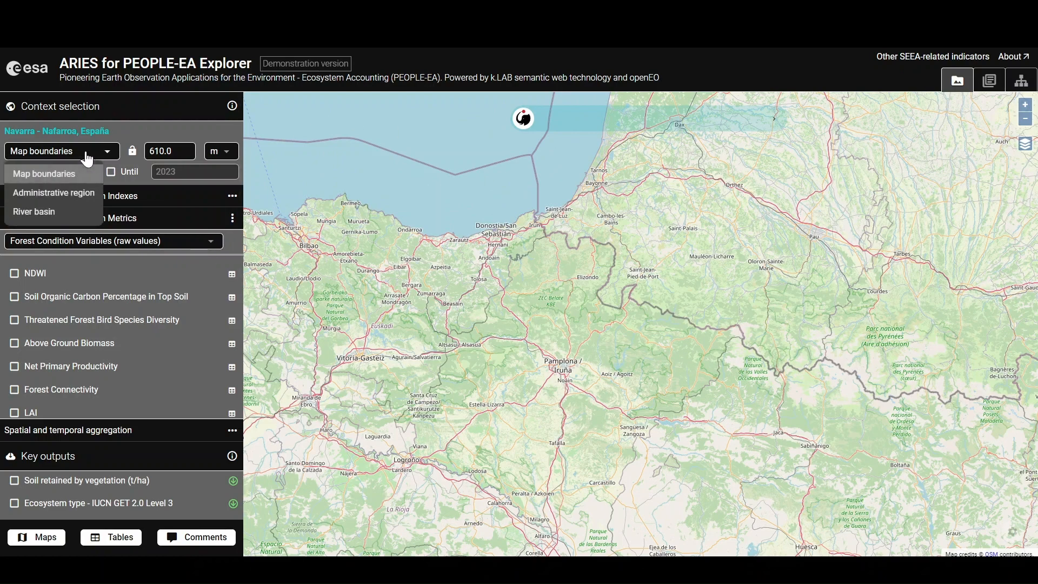
left_click(74, 194)
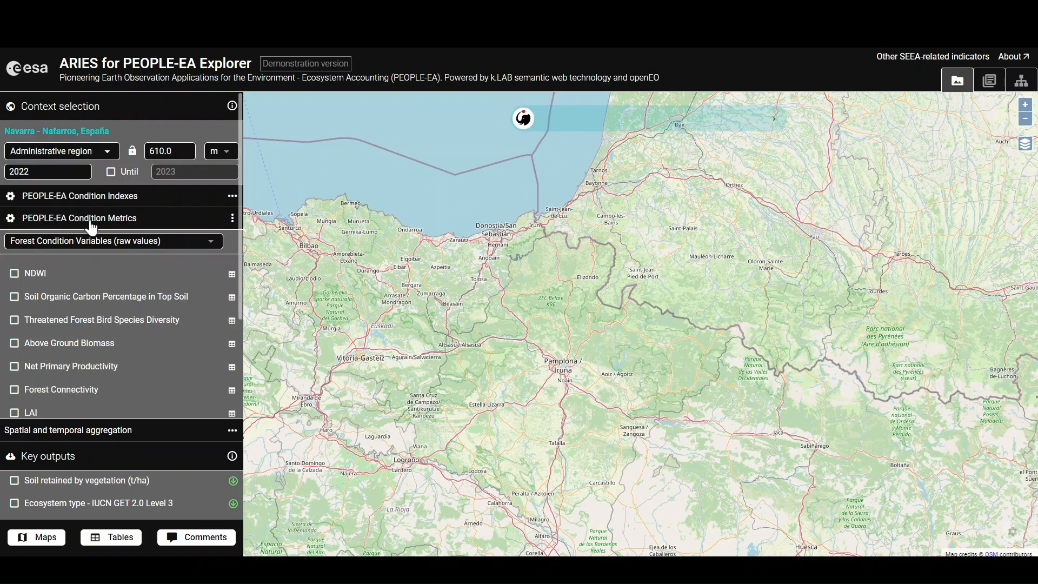
left_click_drag(547, 407, 569, 410)
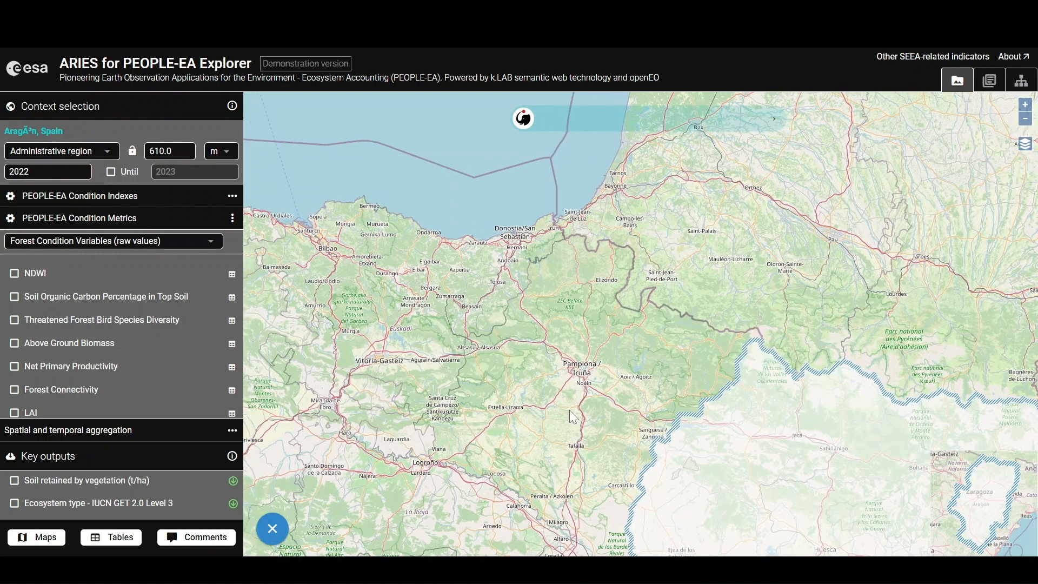
scroll(578, 381, "up", 2)
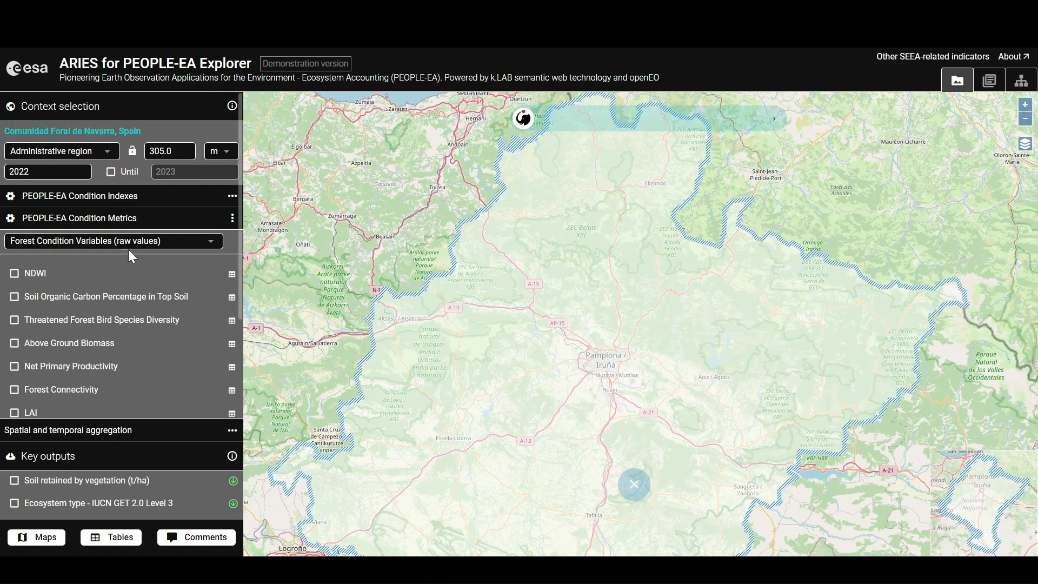
Step: Set the Navarra context period to 2017 until 2020 and compute the Forest condition index (PEOPLE-EA)
left_click(82, 174)
left_click(82, 174)
left_click(82, 174)
left_click(82, 174)
left_click(82, 174)
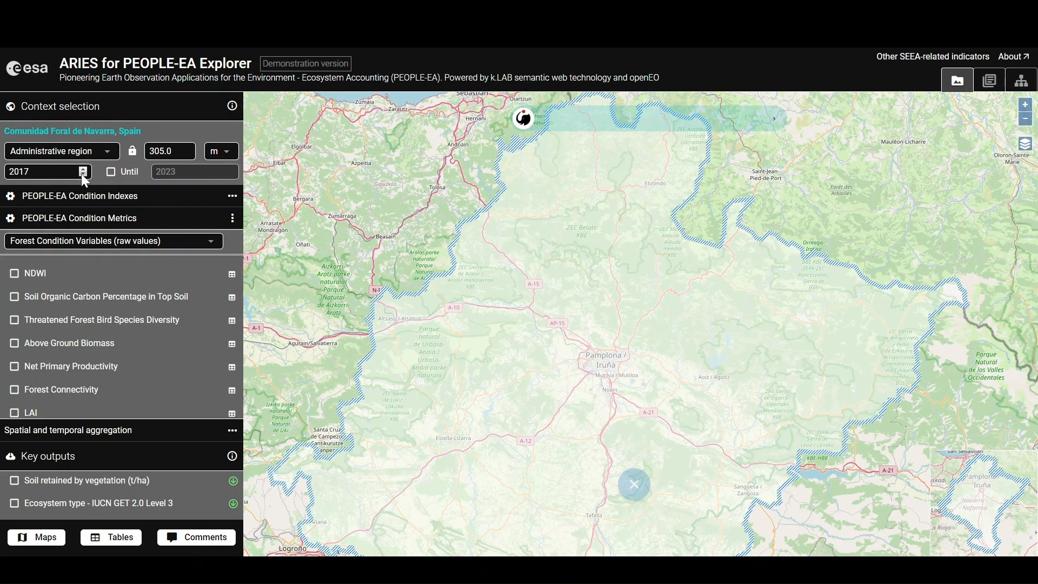
left_click(111, 171)
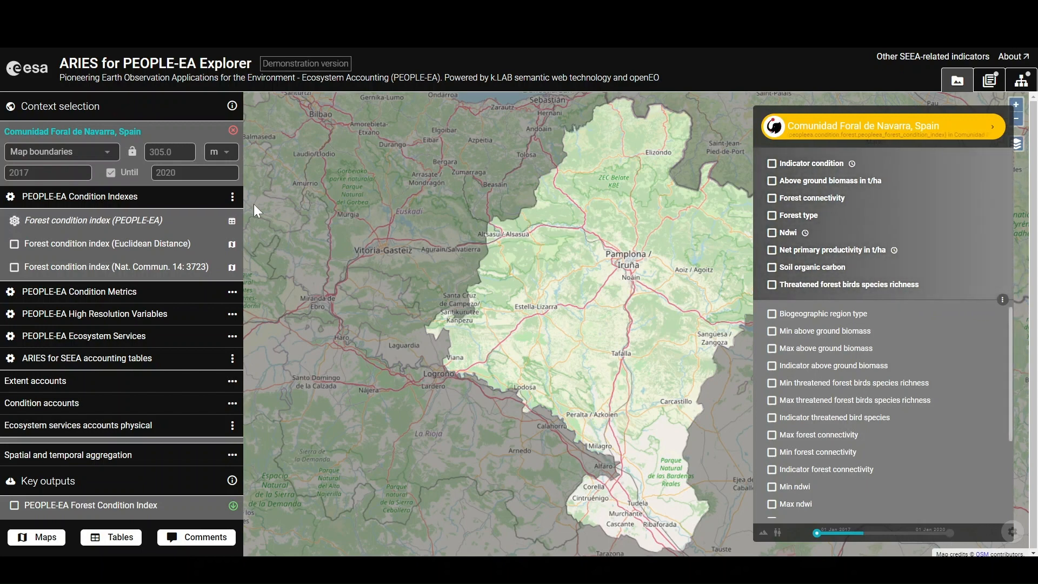
Step: Review the PEOPLE-EA Forest Condition Index Account table for the forest types of Navarra
mouse_move(229, 219)
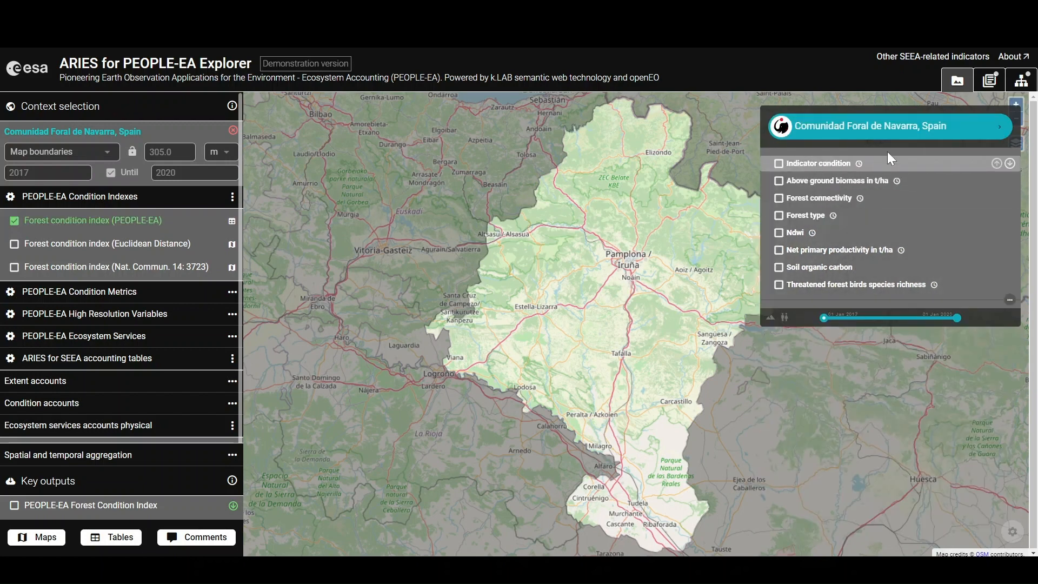
left_click(984, 86)
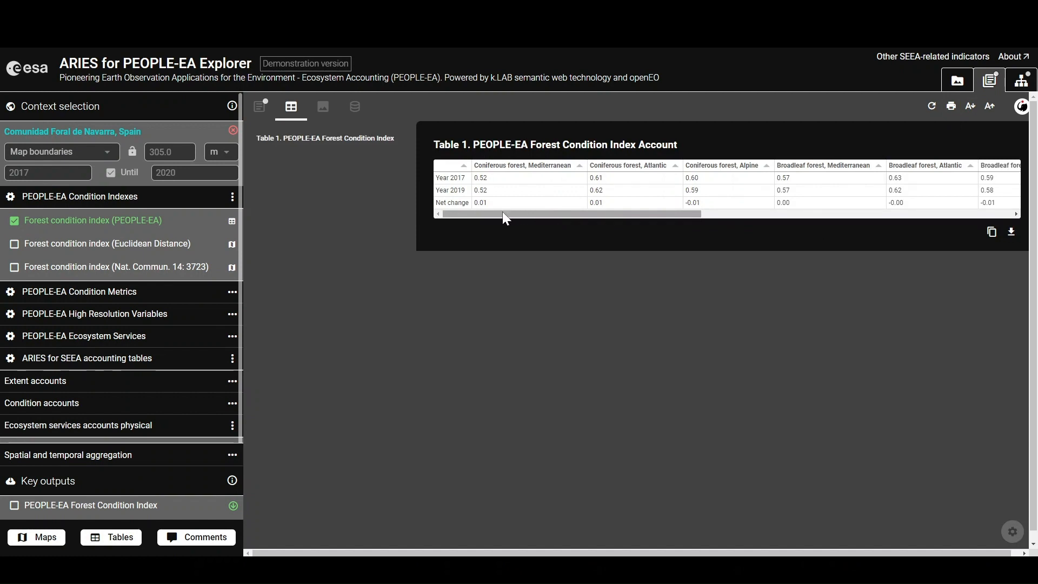
left_click_drag(502, 212, 462, 223)
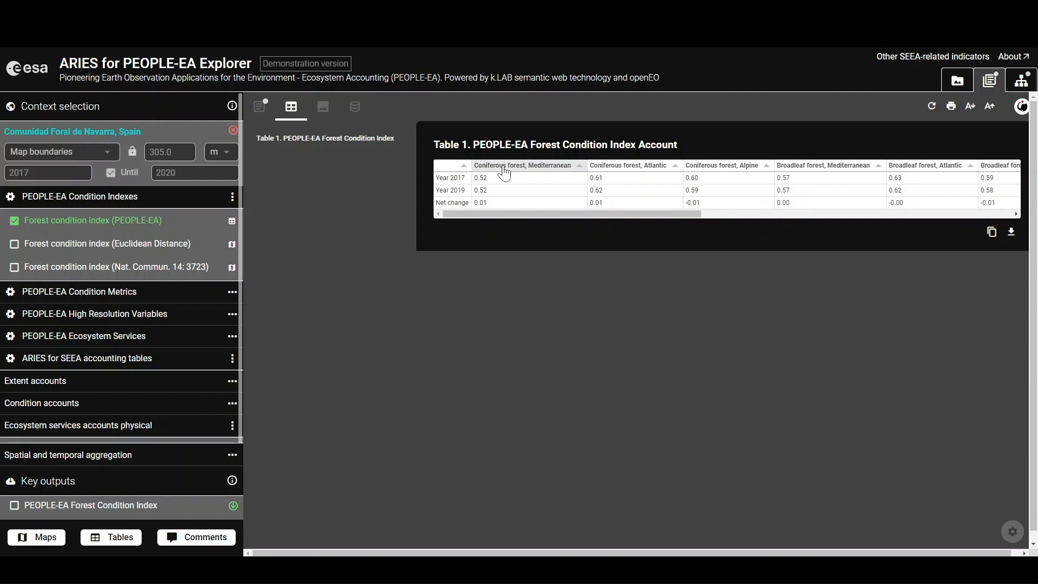
Step: Return to the Navarra map, display the Indicator condition layer and compare it at dates in 2018 and 2019
left_click(957, 81)
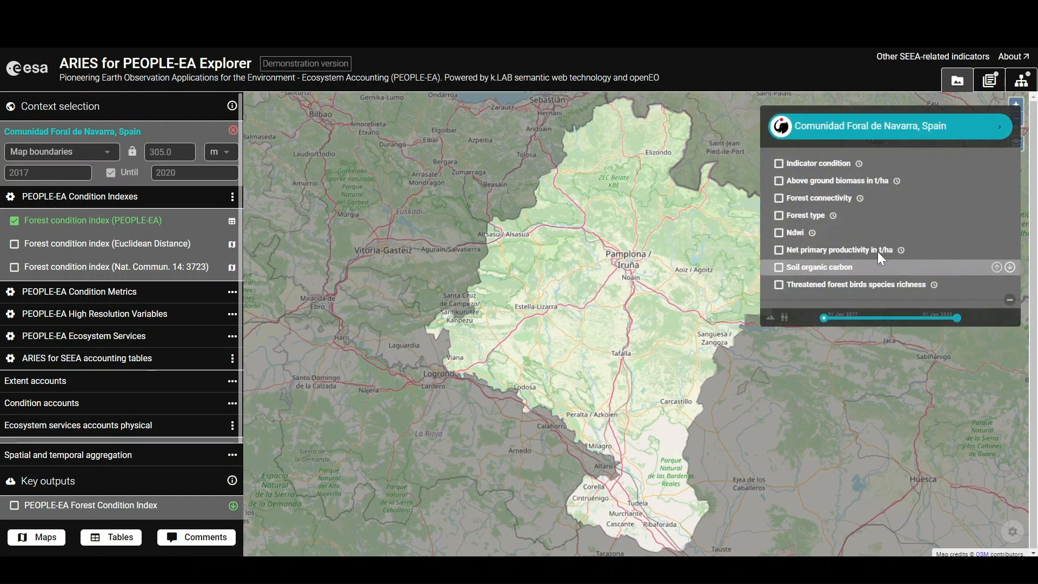
left_click(779, 167)
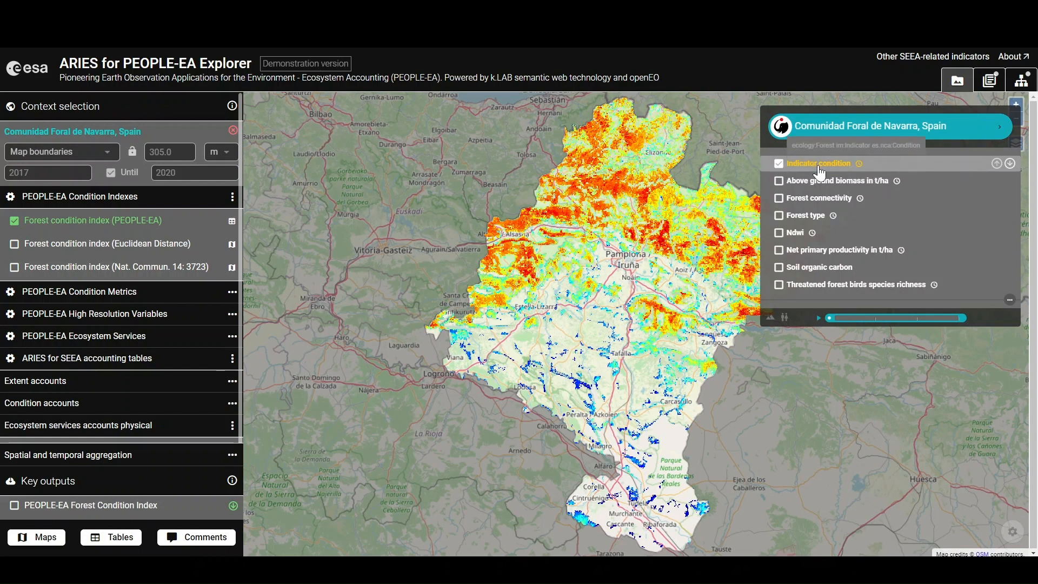
left_click(897, 321)
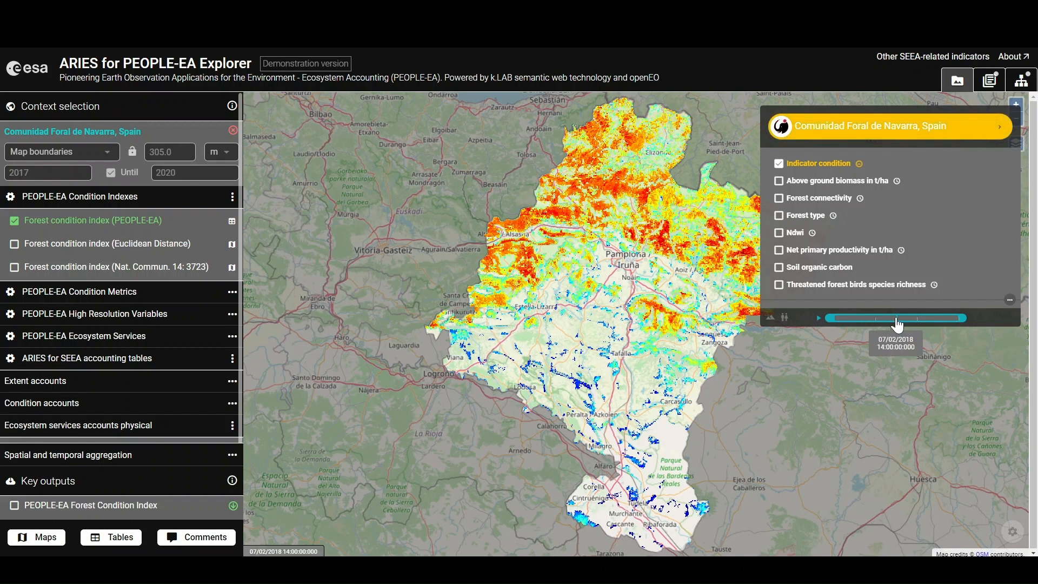
left_click(944, 321)
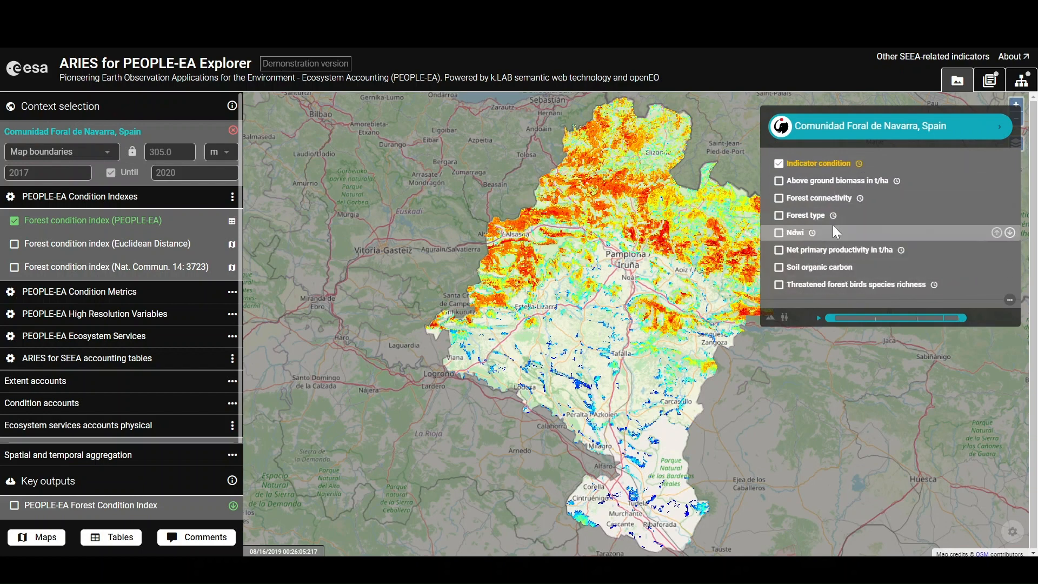
Step: Display the Above ground biomass layer, and from the expanded outputs check the Min above ground biomass values at three points in northeast Navarra
left_click(781, 185)
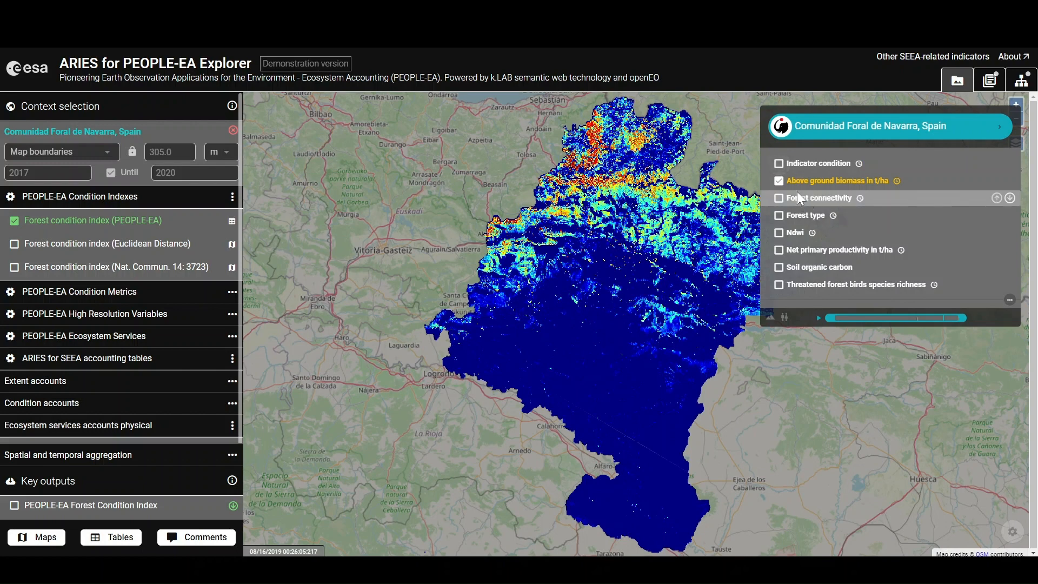
left_click(1008, 299)
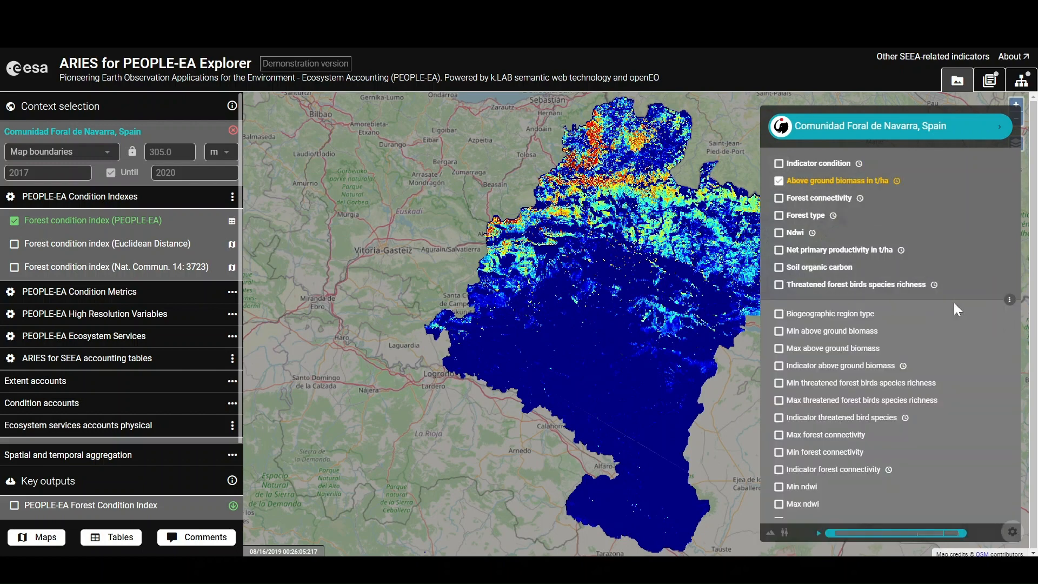
left_click(779, 331)
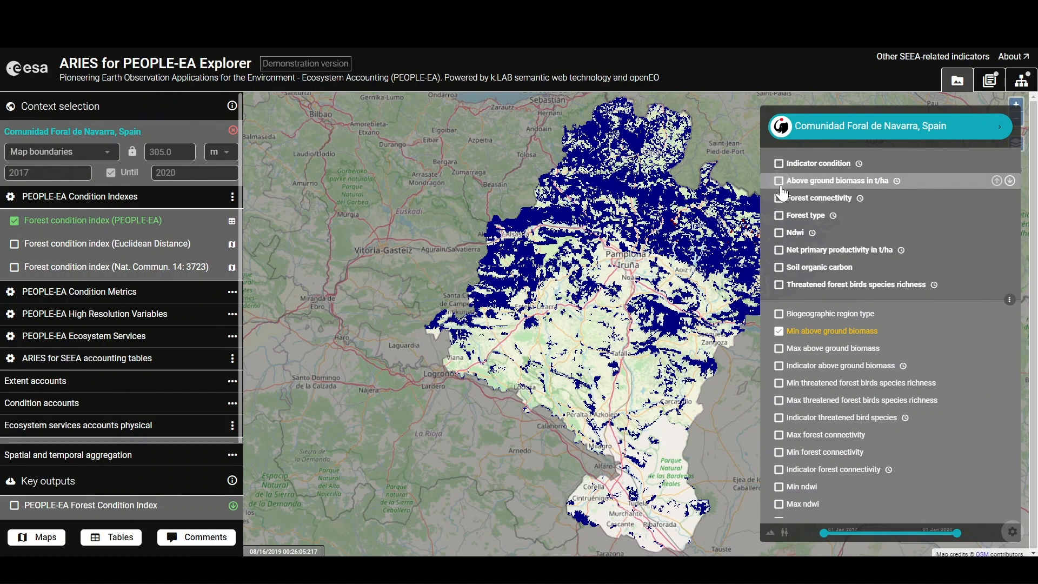
left_click(711, 224)
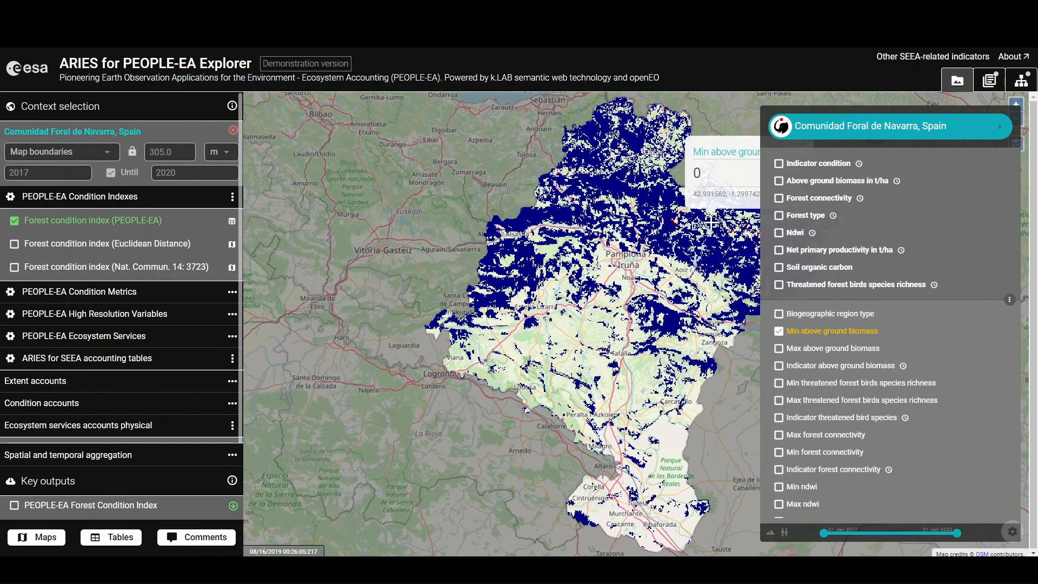
left_click(671, 226)
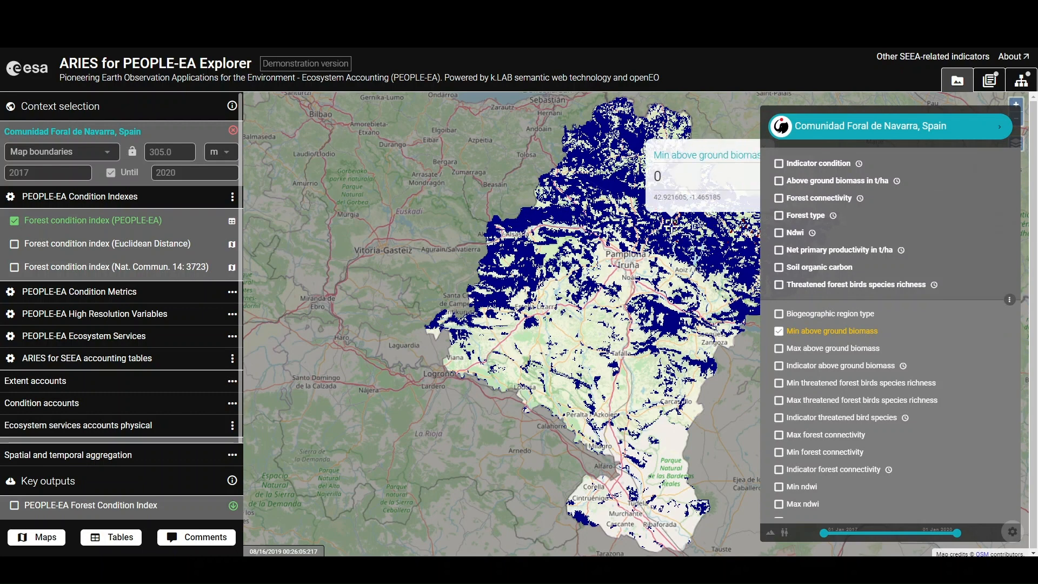
left_click(682, 257)
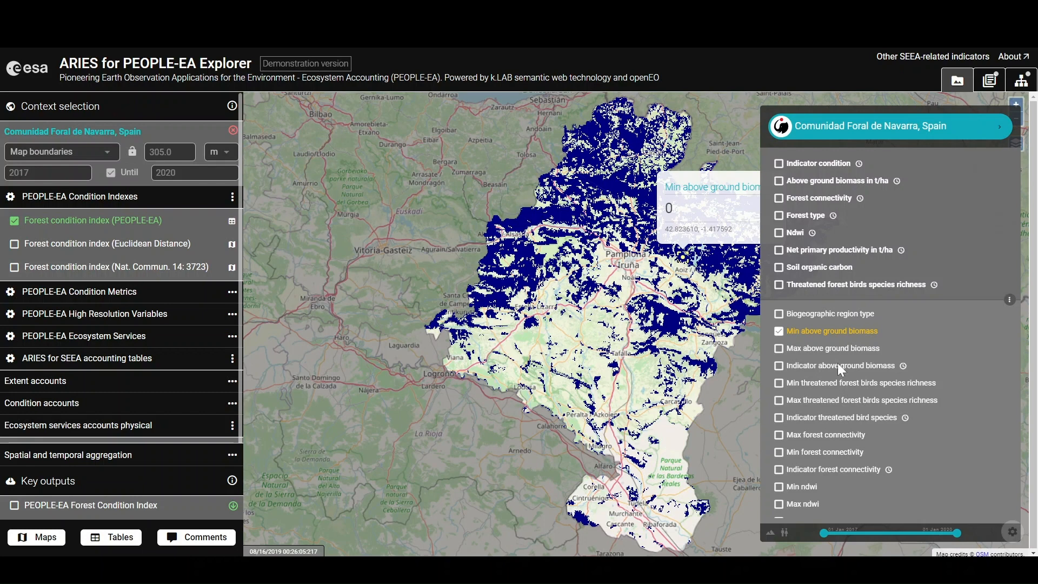
left_click(778, 331)
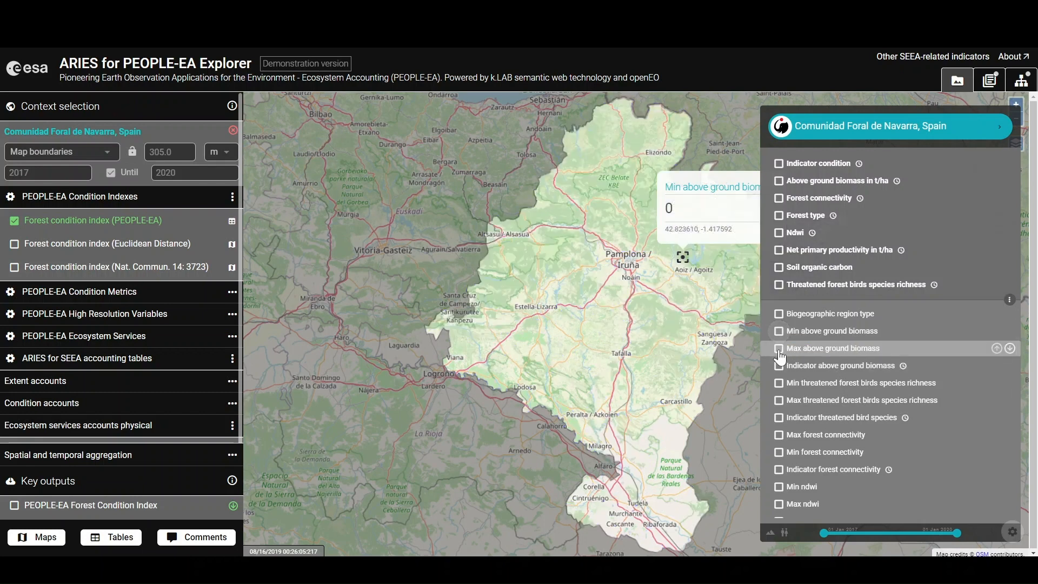
Step: Display the Max above ground biomass layer, check its values in northern and western Navarra, and hide the layer again
left_click(778, 349)
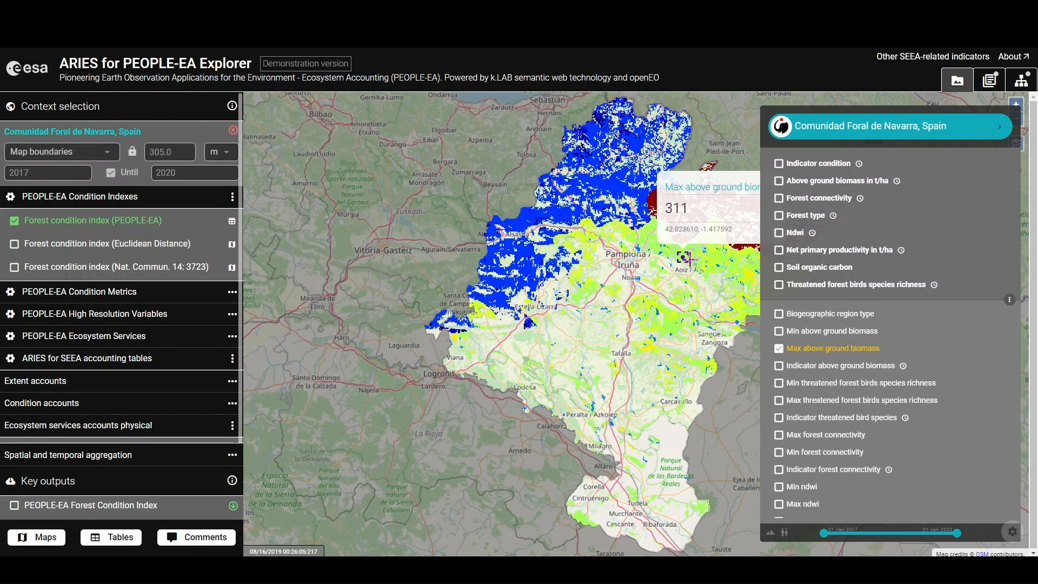
left_click(618, 187)
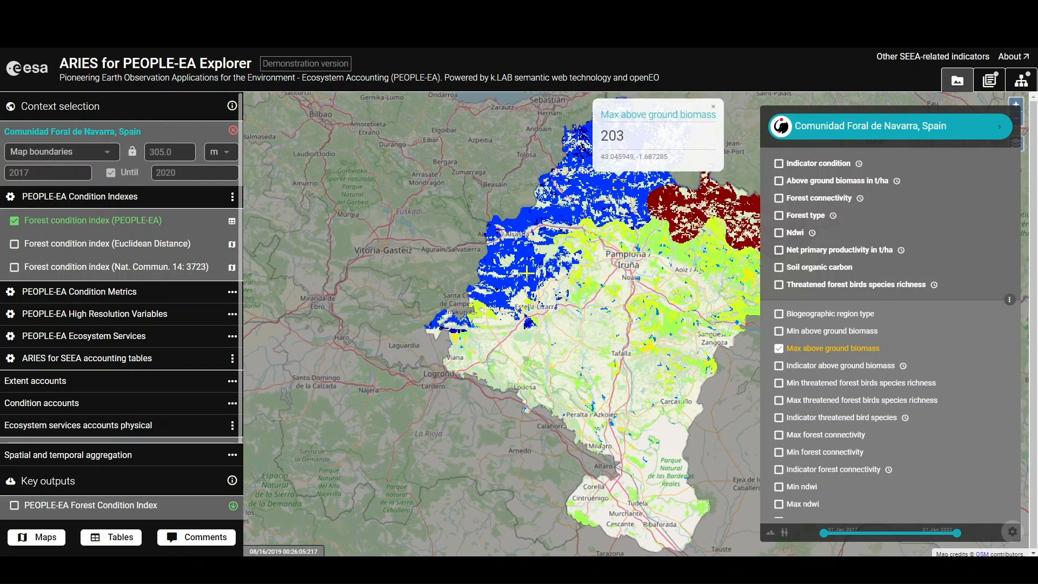
left_click(527, 323)
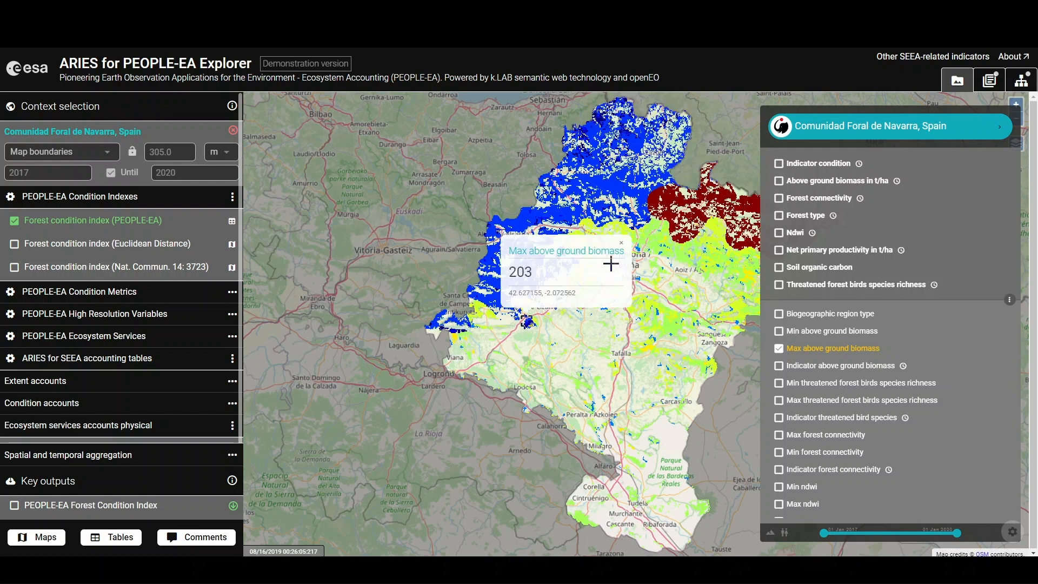
left_click(620, 242)
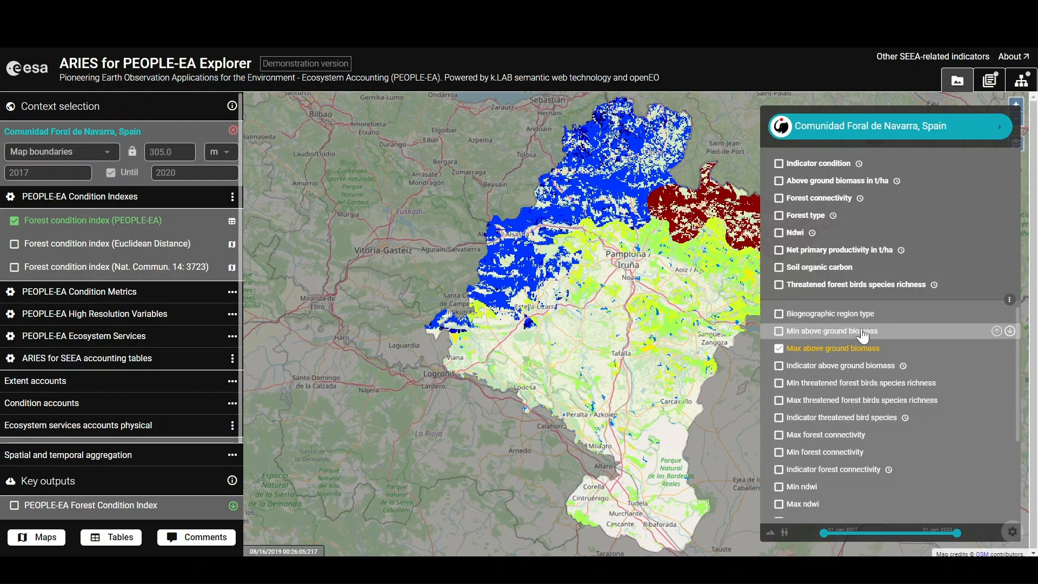
left_click(779, 349)
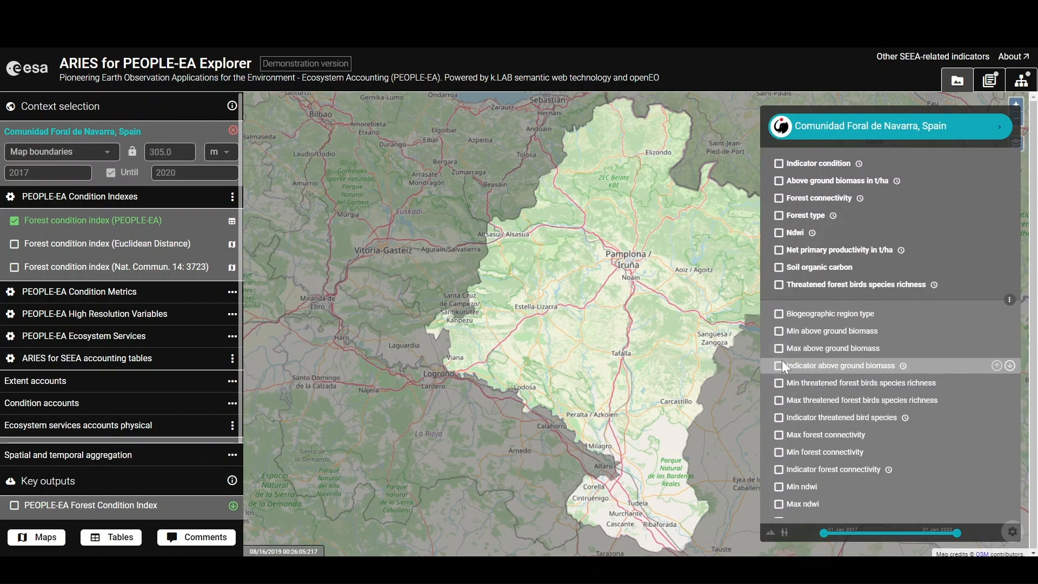
Step: View the Indicator above ground biomass layer briefly, display the Indicator condition layer and read the Forest condition index (PEOPLE-EA) description
left_click(779, 366)
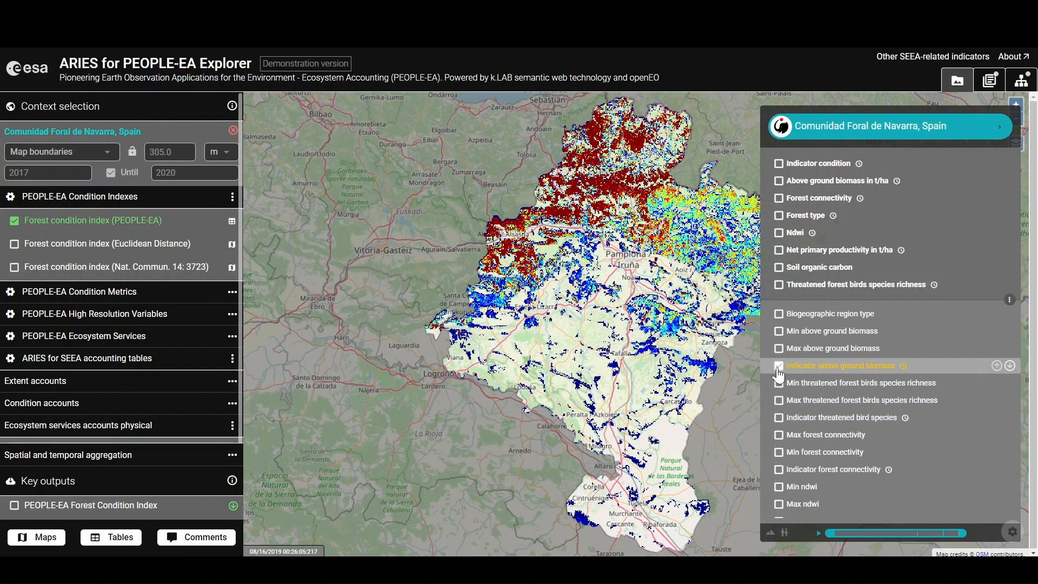
left_click(779, 367)
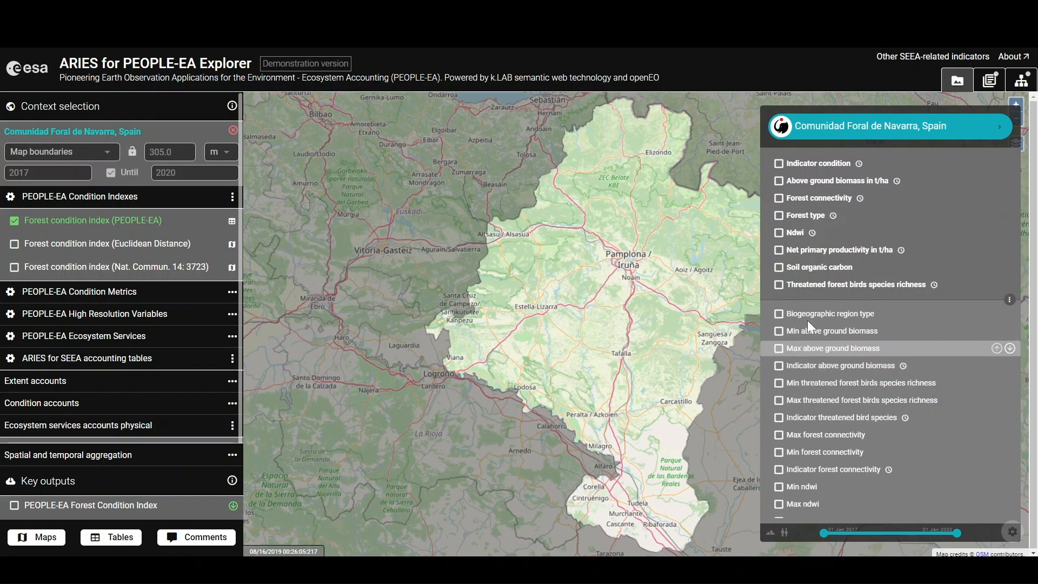
left_click(781, 168)
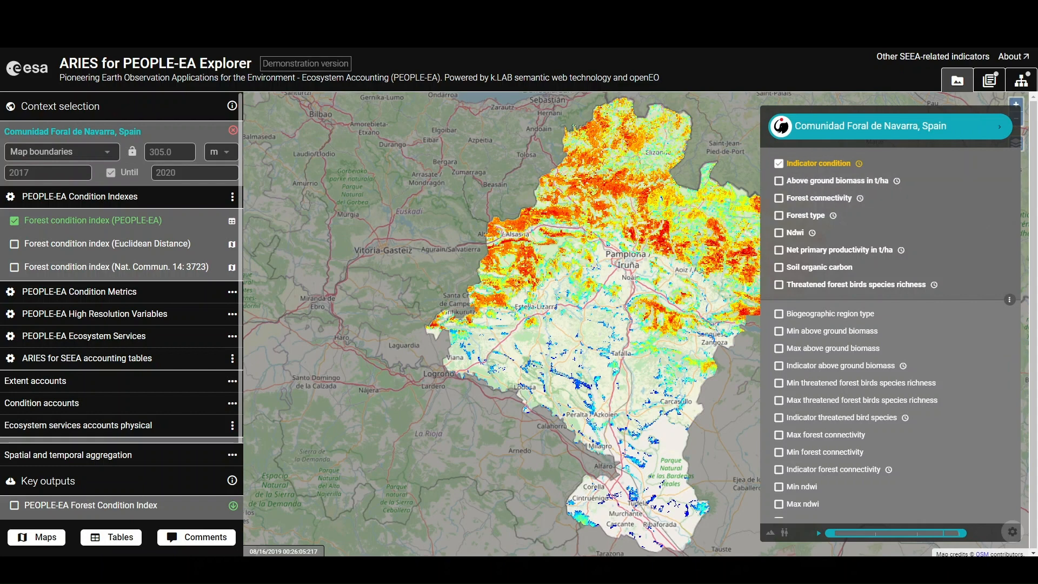
mouse_move(162, 224)
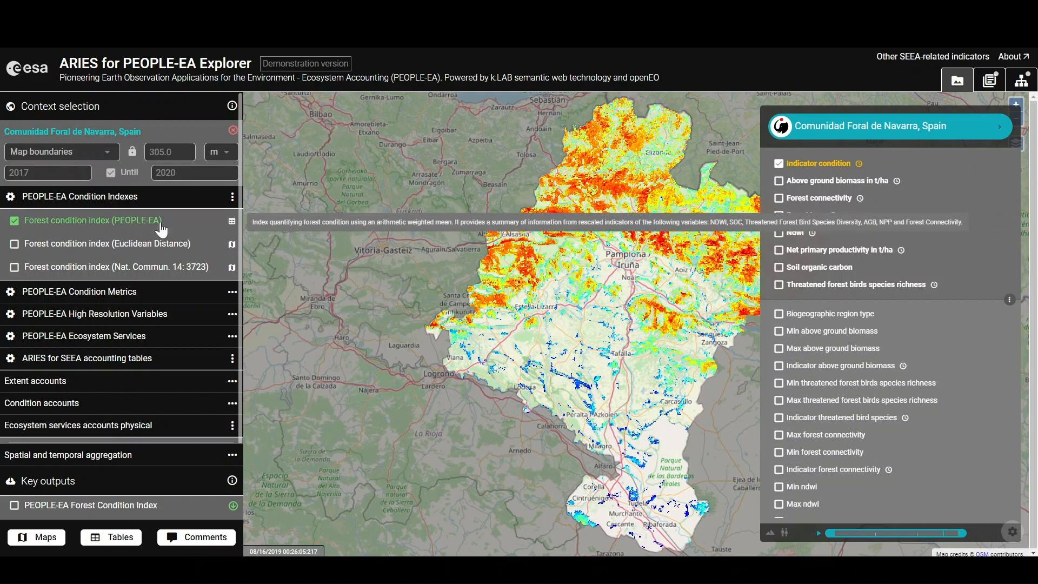
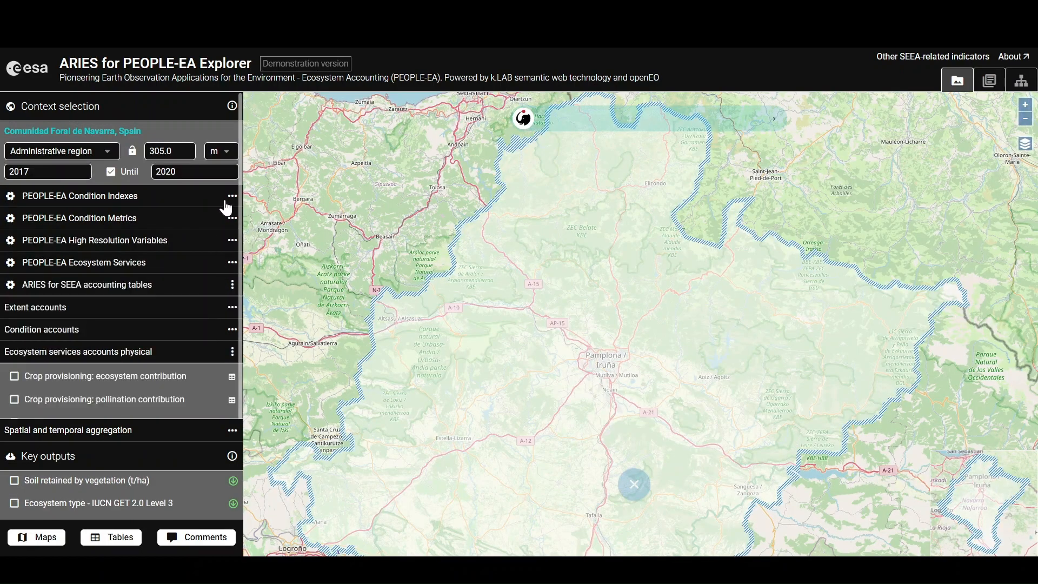
Step: Compute the Forest condition index (PEOPLE-EA) for Navarra, 2017–2020, and inspect the Forest type output layer and its details
left_click(227, 200)
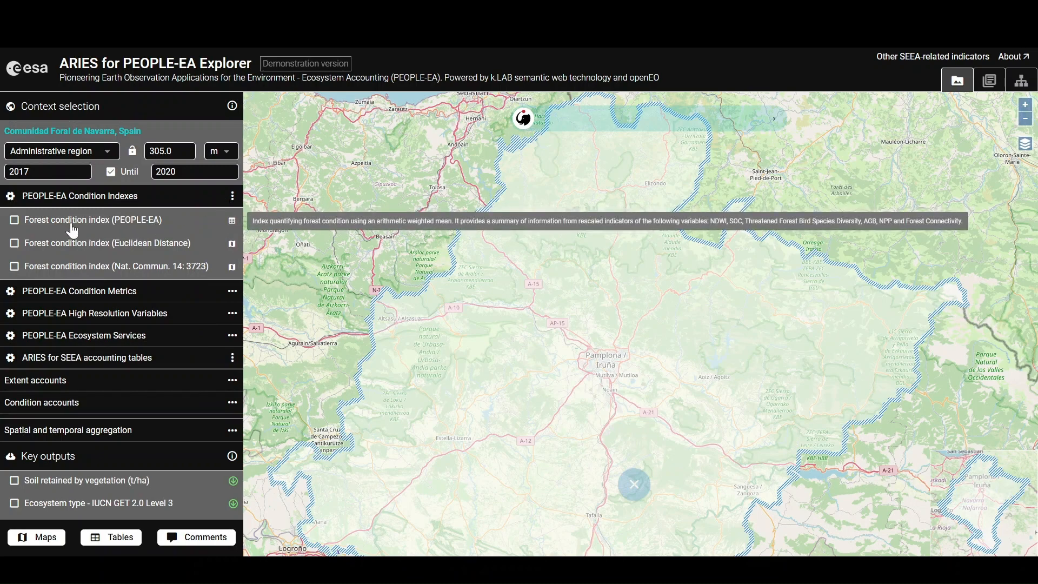
left_click(14, 222)
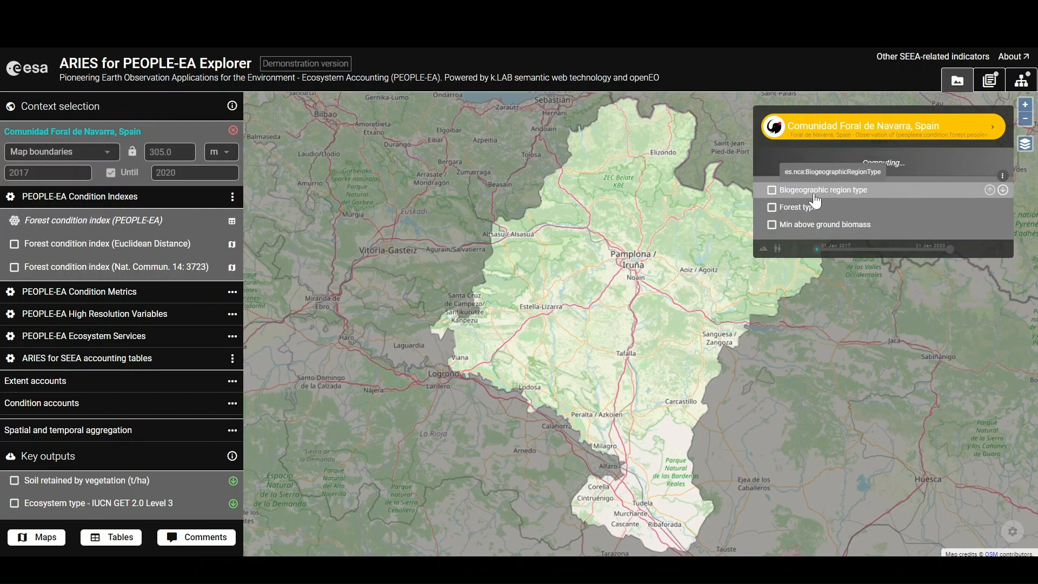
left_click(770, 211)
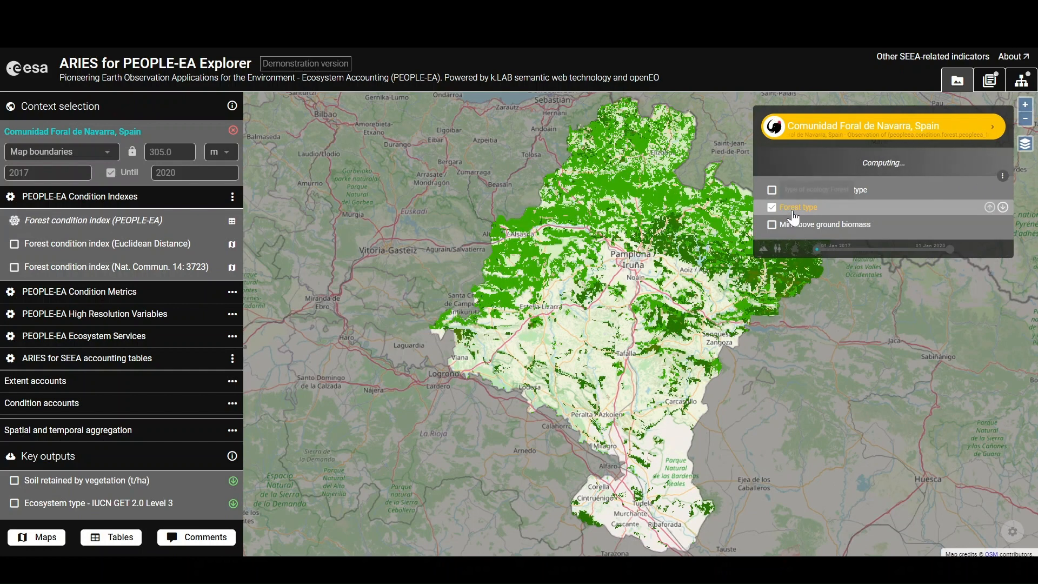
left_click(792, 214)
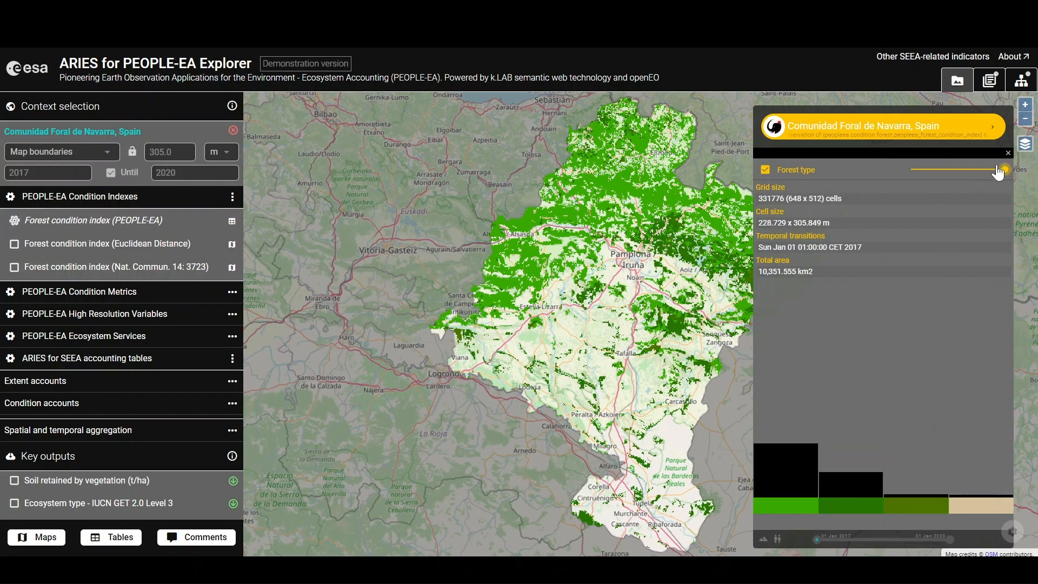
left_click(1008, 153)
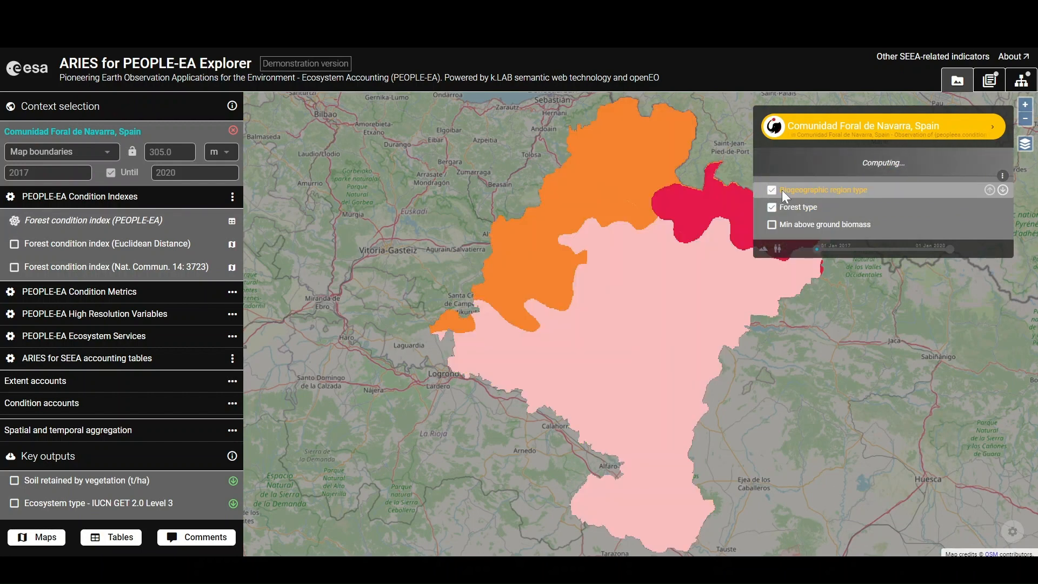
Step: Check the Biogeographic region type at points in northern, northeastern and central Navarra, and dismiss the value readout
left_click(608, 181)
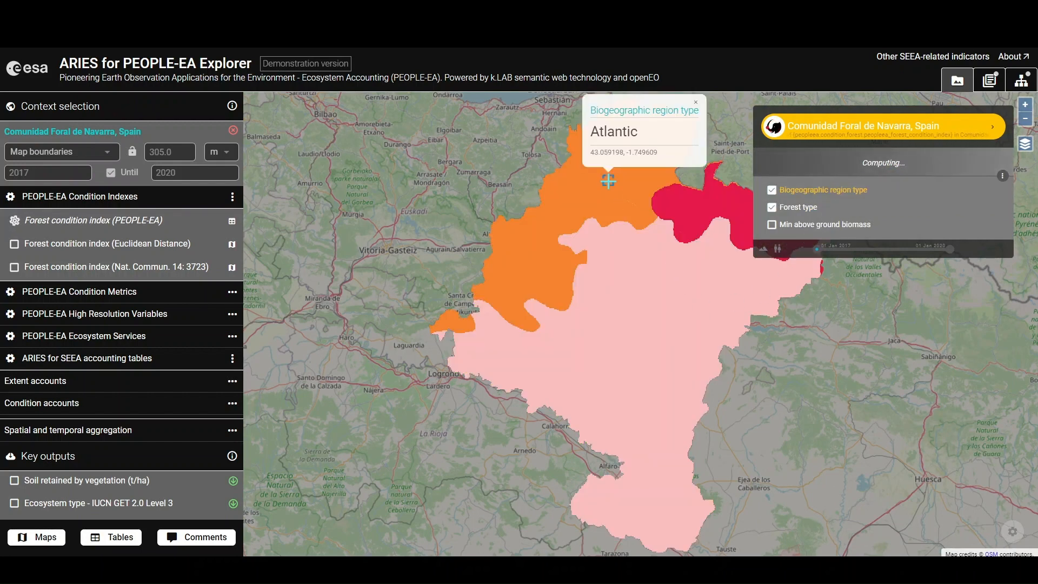
left_click(687, 205)
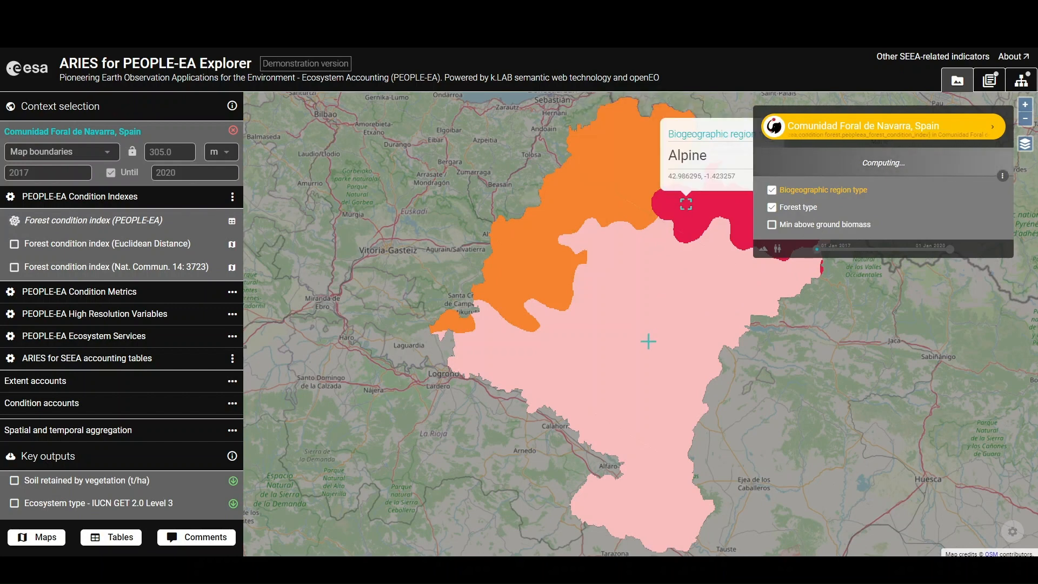
left_click(629, 364)
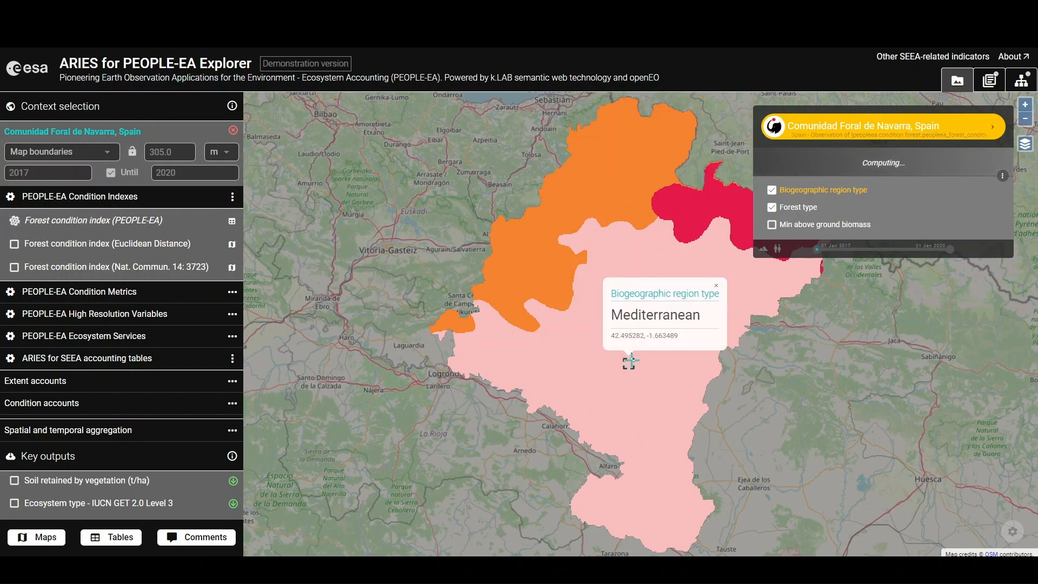
left_click(715, 290)
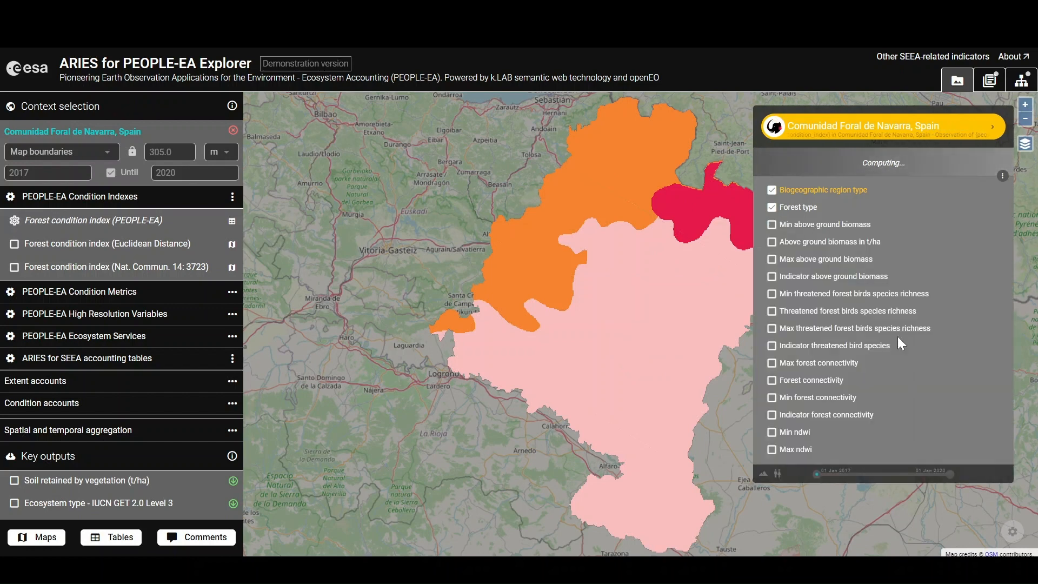
Step: Show and hide the Above ground biomass, Min above ground biomass and Max above ground biomass layers one after another
mouse_move(151, 231)
left_click(773, 243)
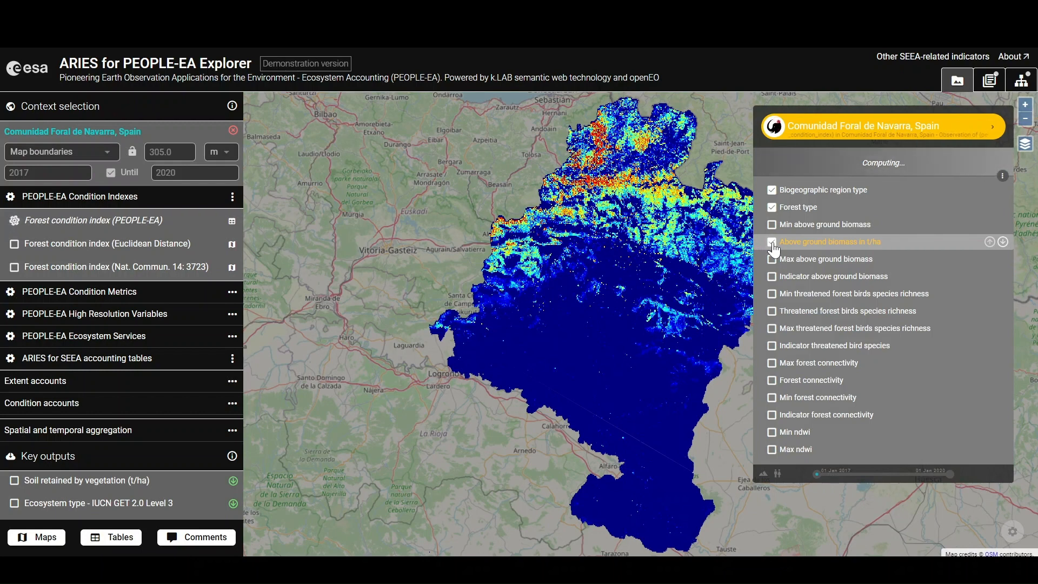
left_click(772, 243)
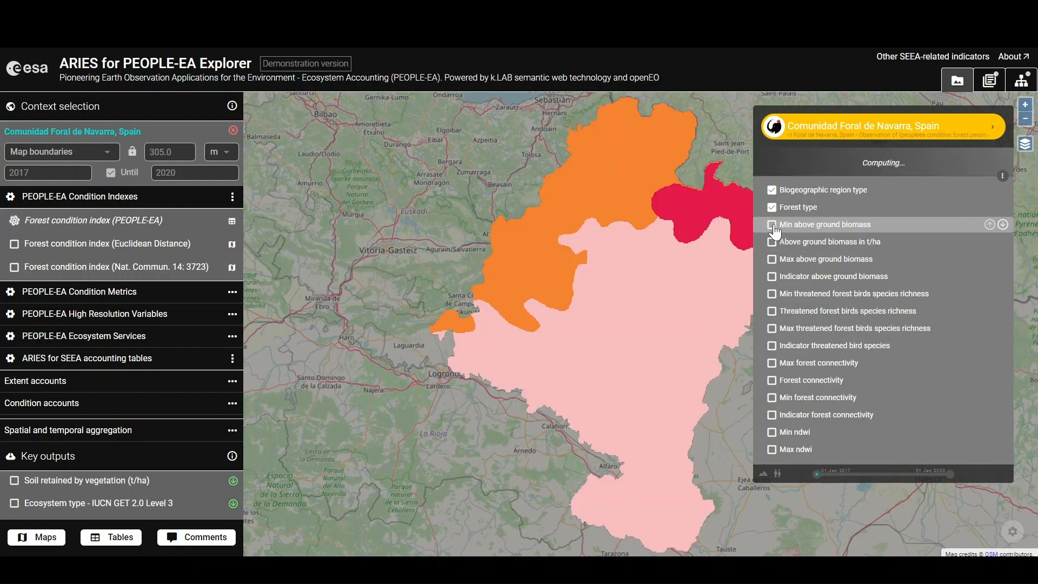
left_click(772, 226)
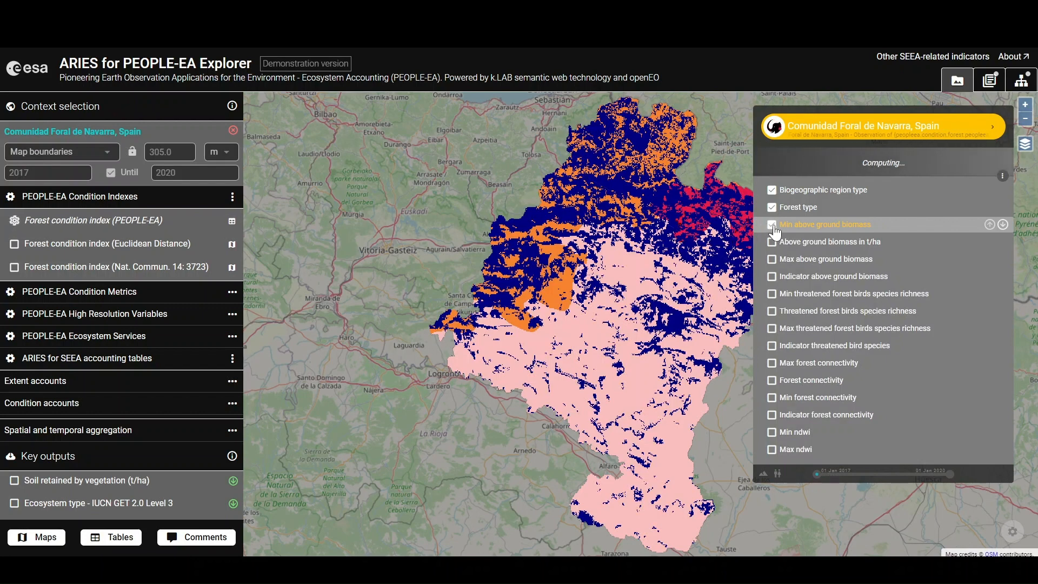
left_click(772, 226)
left_click(772, 261)
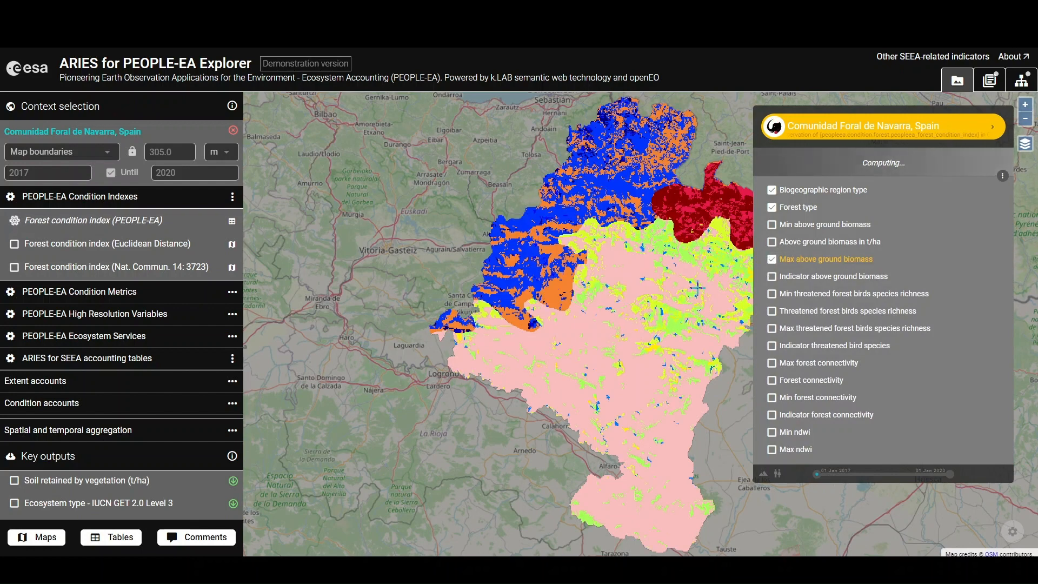
left_click(771, 260)
Step: Compare the Above ground biomass layer with the Indicator above ground biomass layer, and examine the indicator's details and histogram
left_click(771, 244)
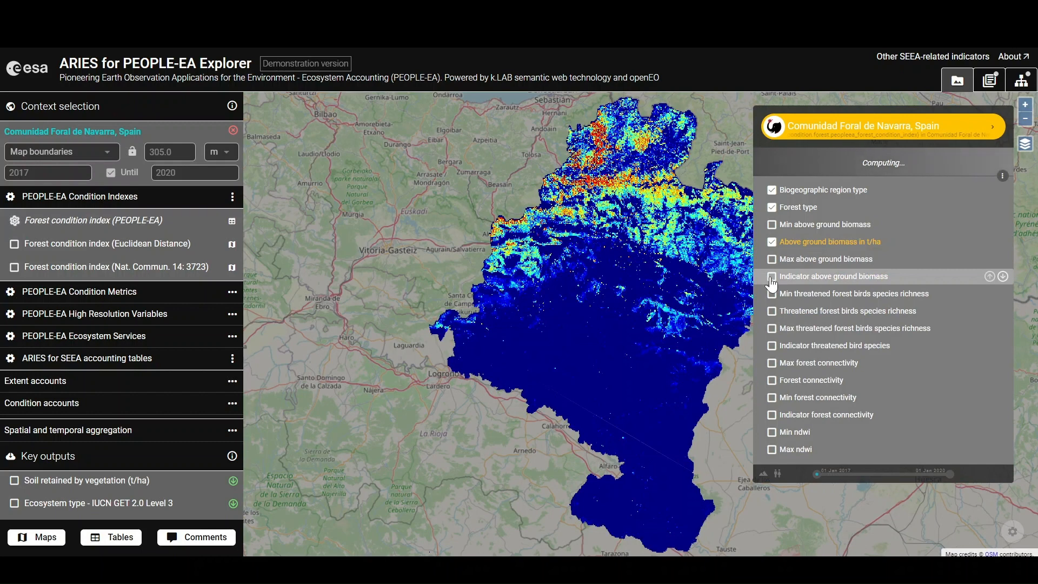
left_click(771, 277)
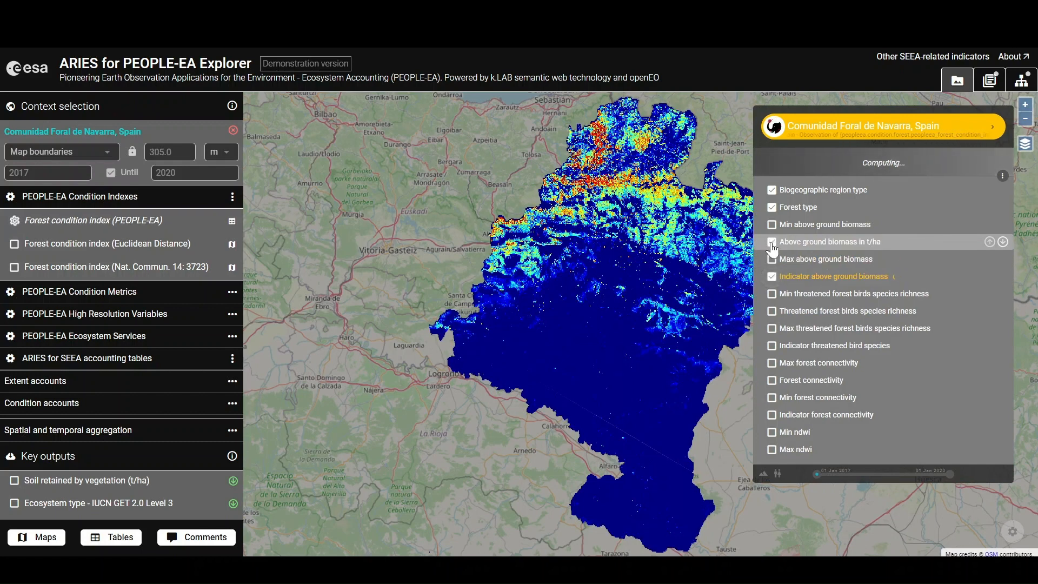
left_click(816, 275)
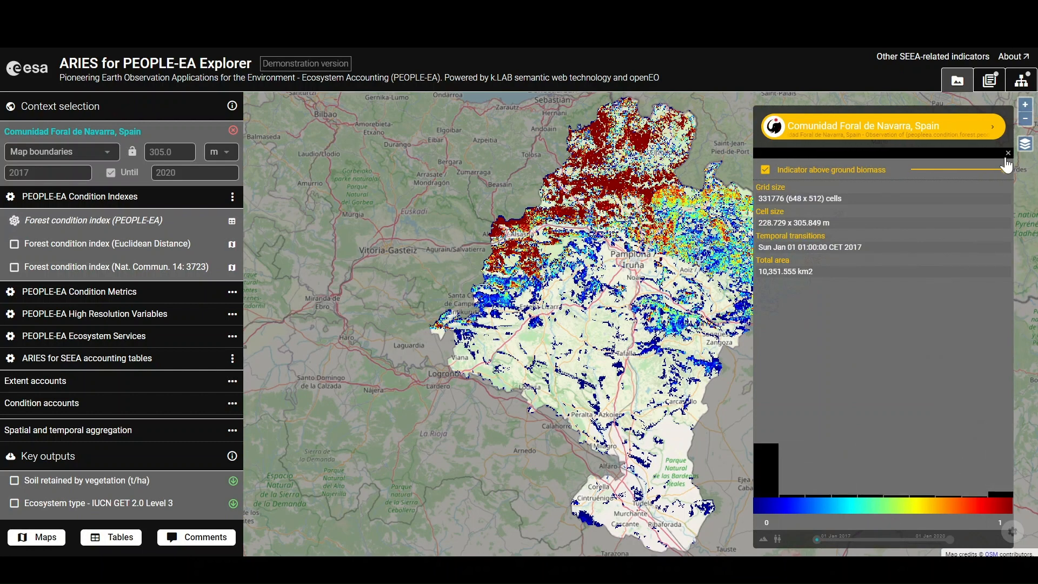
left_click(1008, 153)
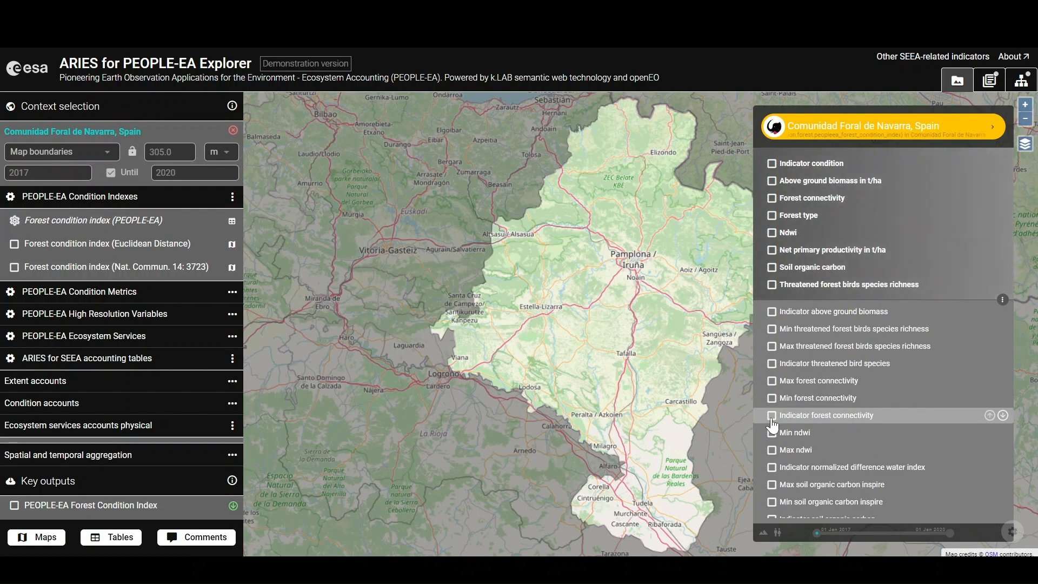
Step: Examine the Max forest connectivity and Min forest connectivity layers on the Navarra map, and hide them again
left_click(771, 417)
left_click(771, 418)
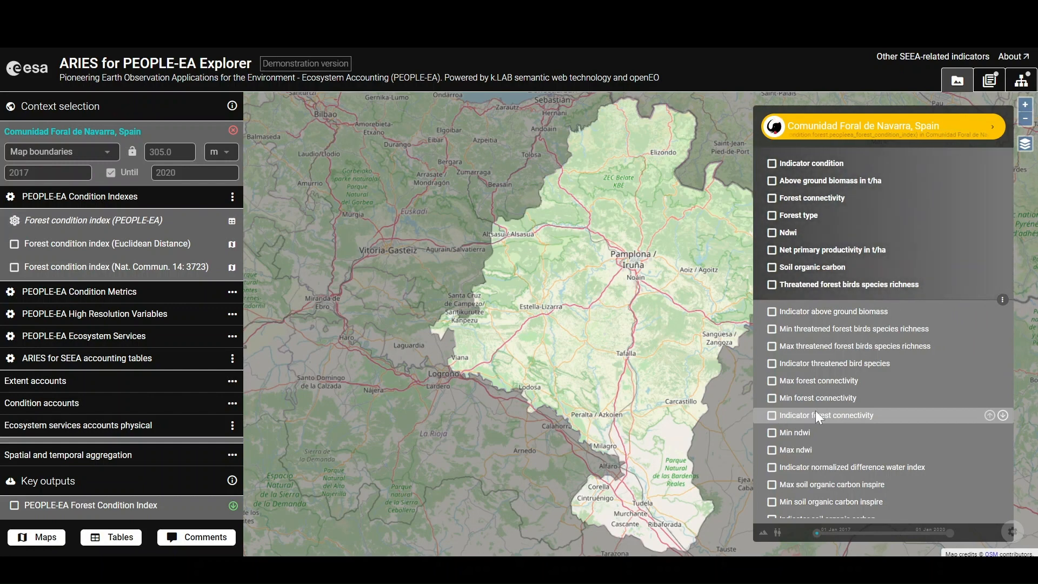
left_click(772, 381)
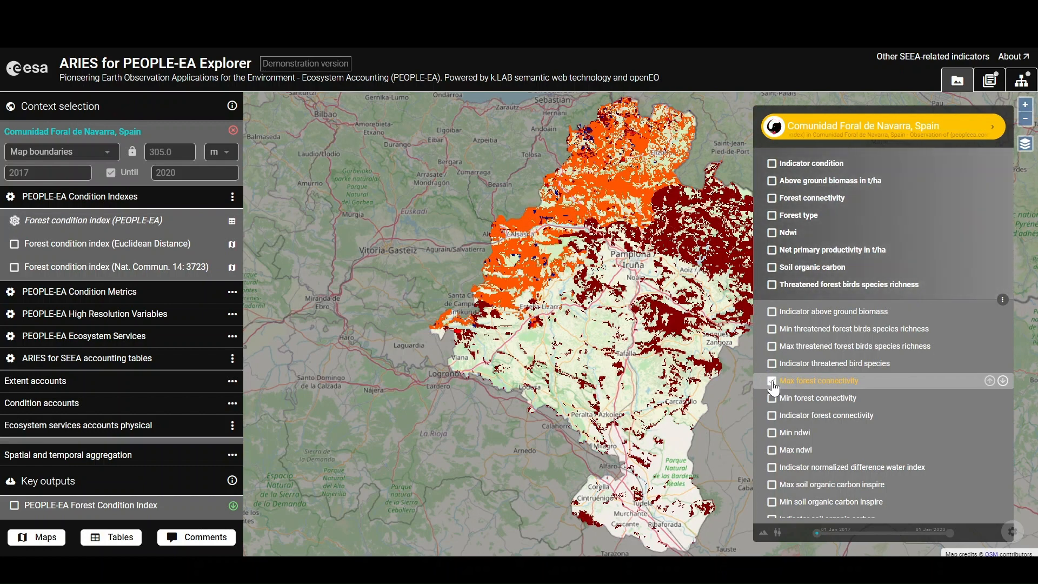
left_click(771, 399)
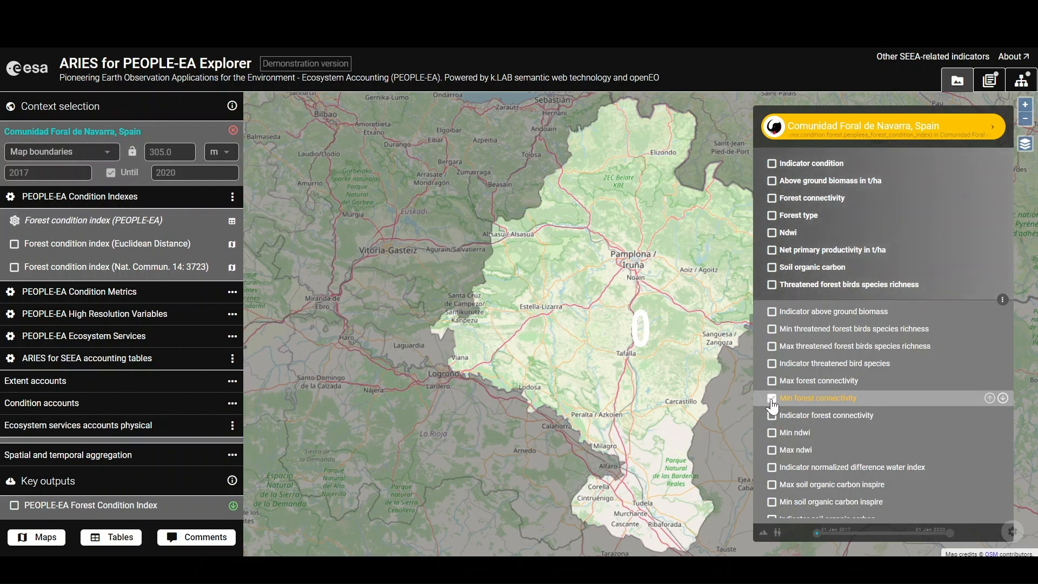
left_click(772, 381)
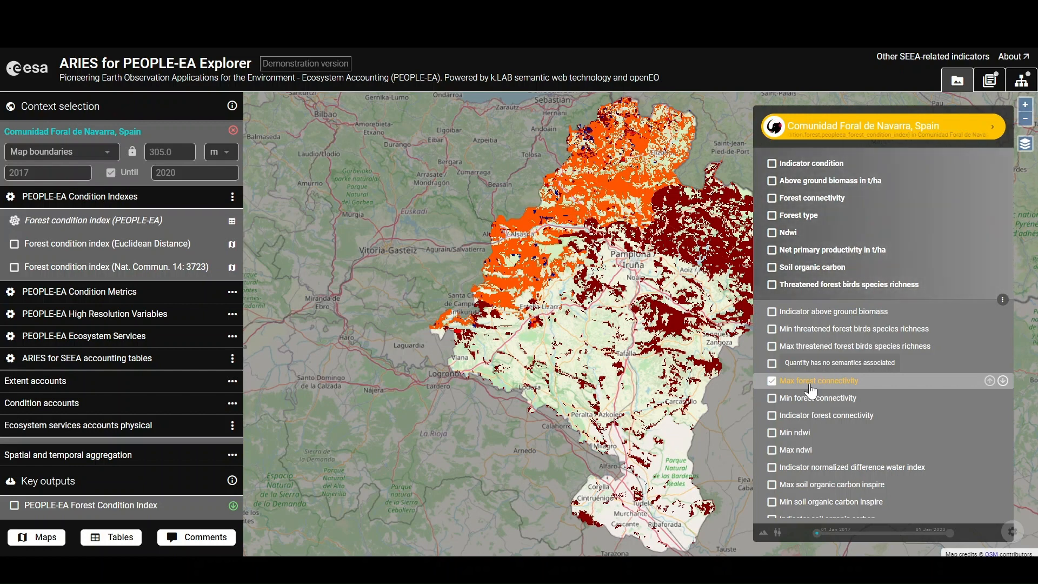
left_click(774, 382)
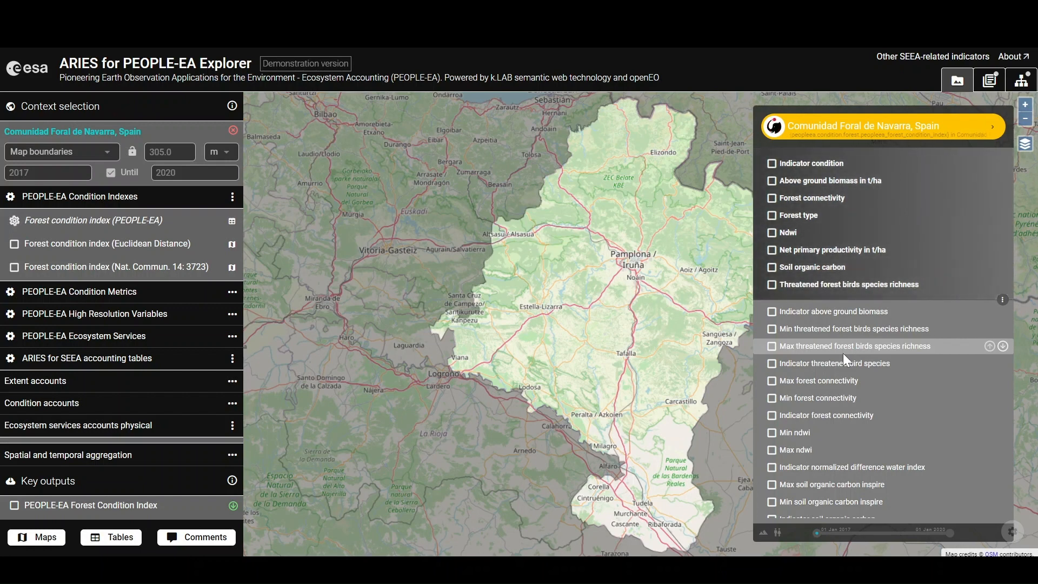
Step: Compare the Forest connectivity layer with the Indicator forest connectivity layer for Navarra, and hide both layers
left_click(773, 203)
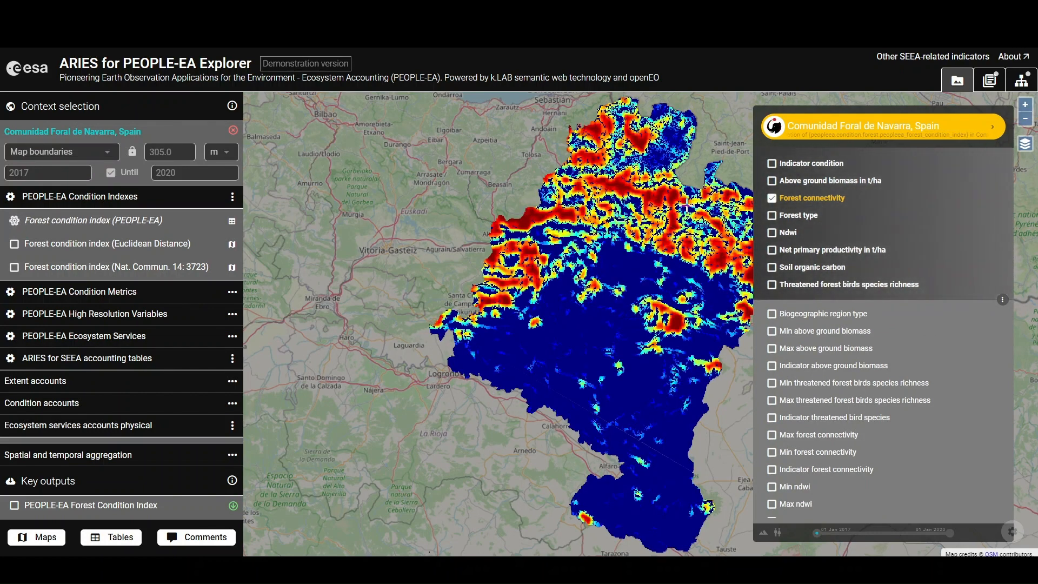
left_click(772, 199)
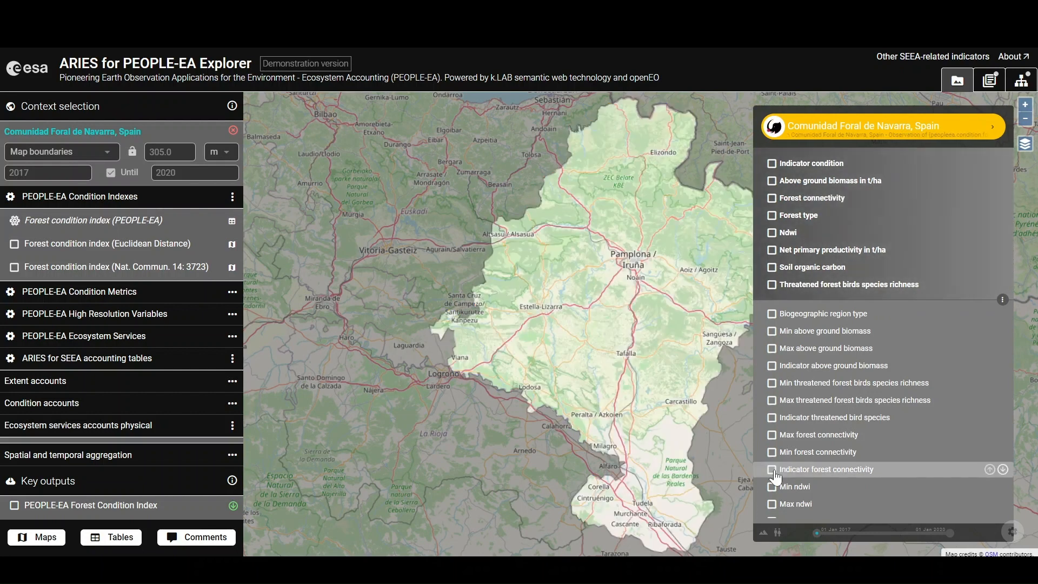
left_click(772, 469)
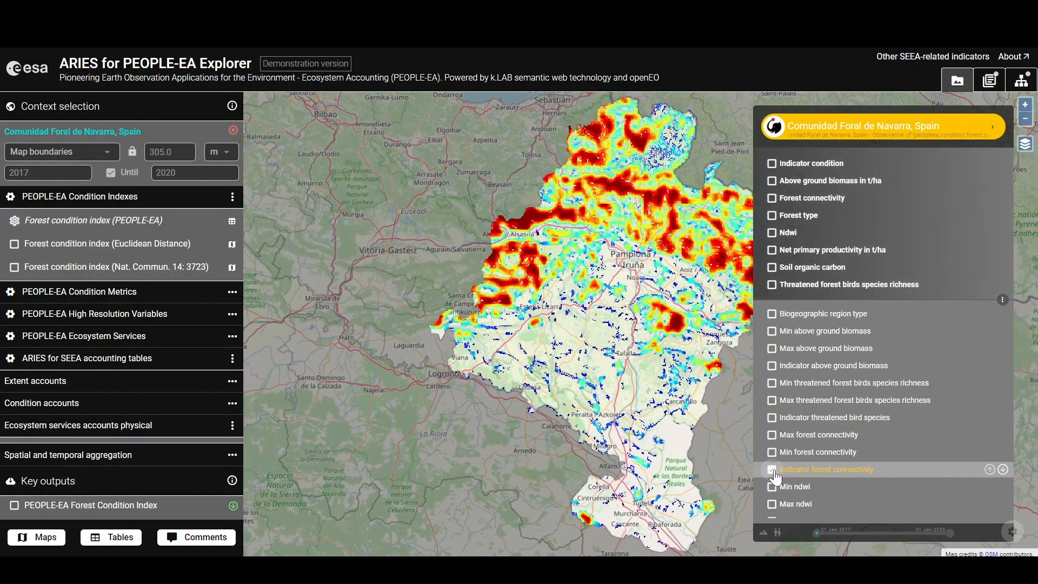
left_click(772, 199)
left_click(772, 199)
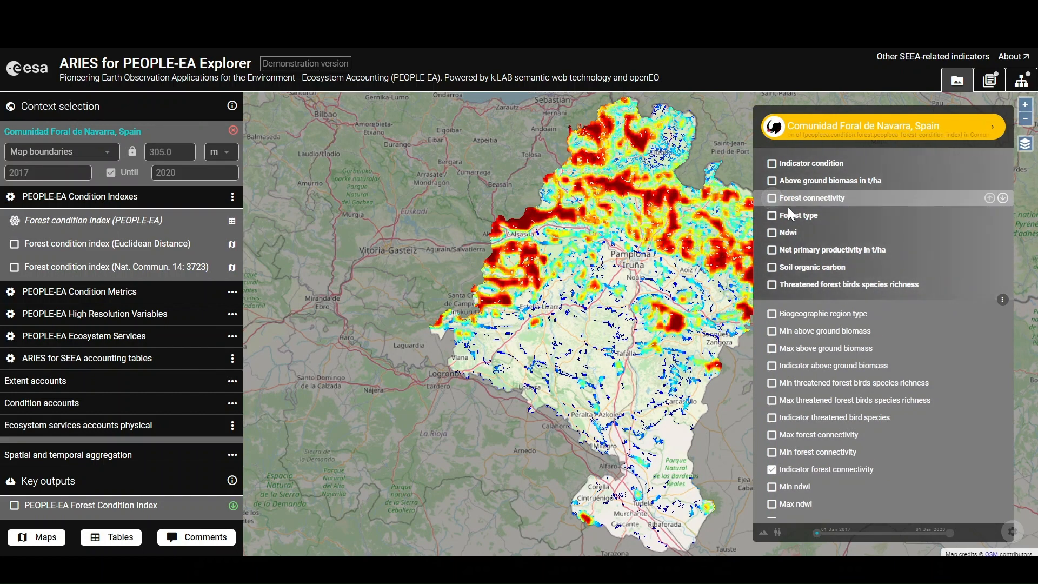
left_click(772, 469)
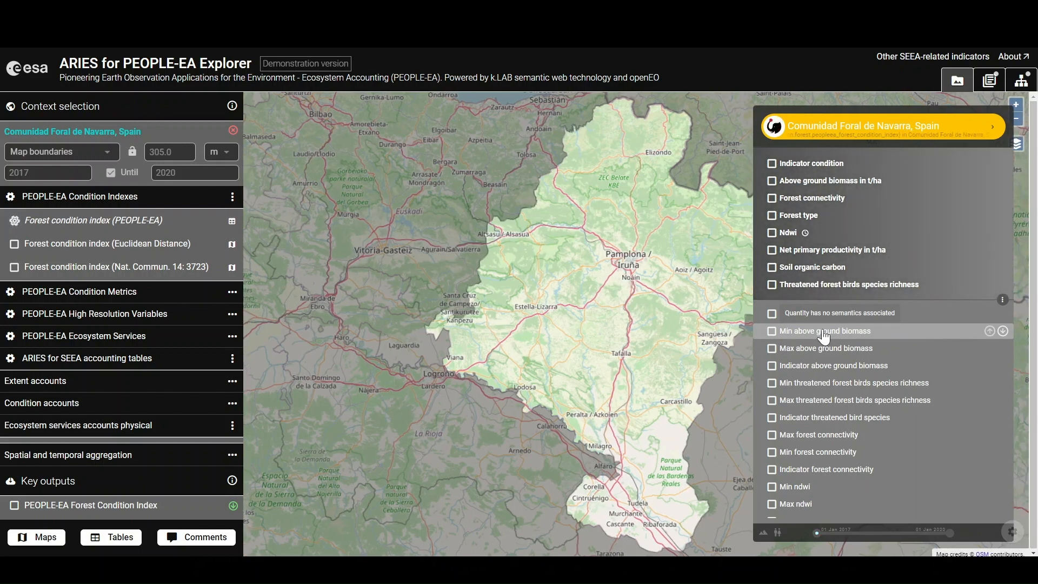
Step: Display the Biogeographic region type and Forest type layers, and expand the PEOPLE-EA Condition Metrics to show the forest condition variables
left_click(772, 315)
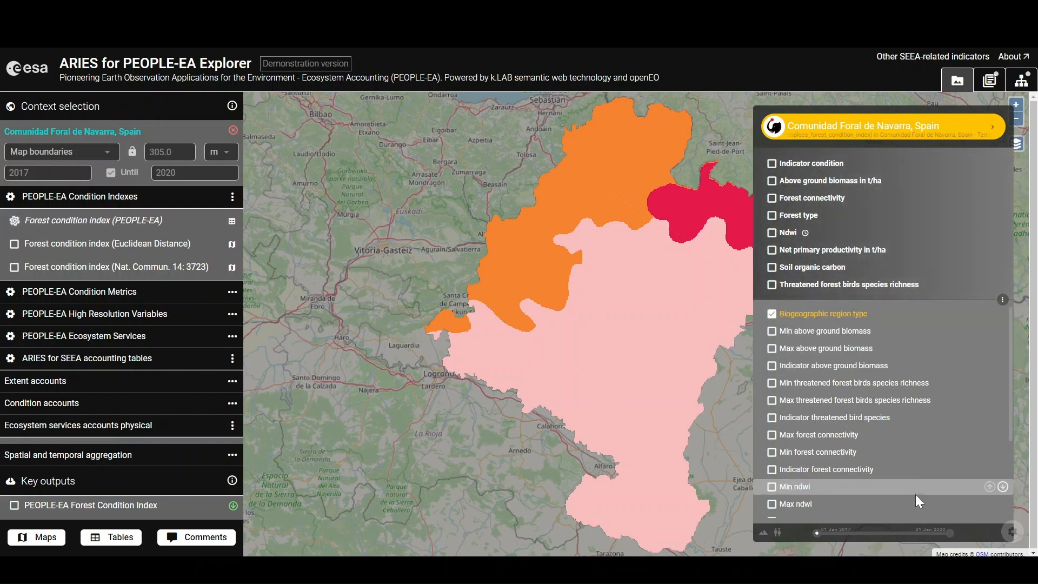
left_click(772, 216)
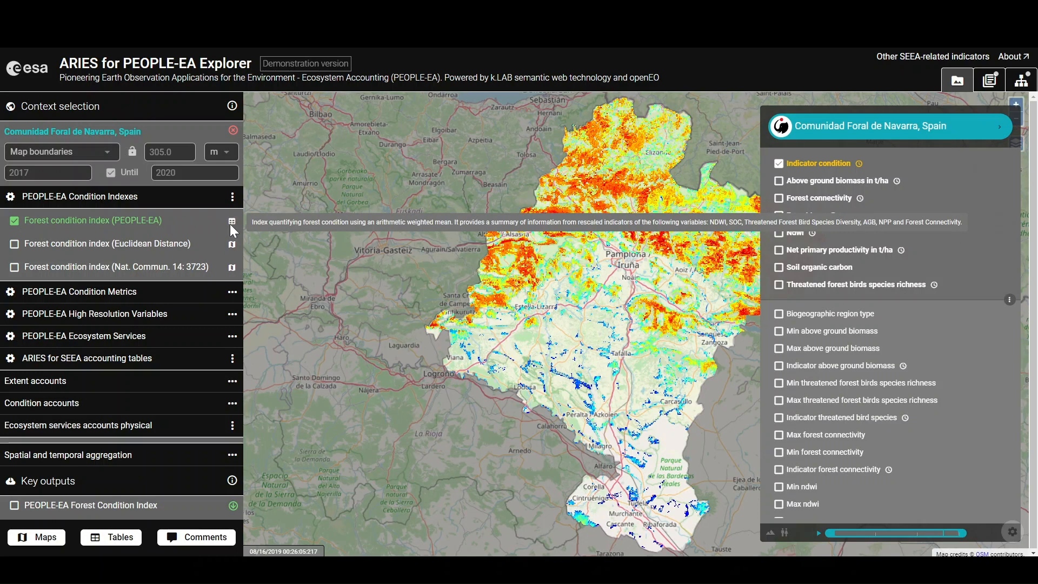
left_click(232, 292)
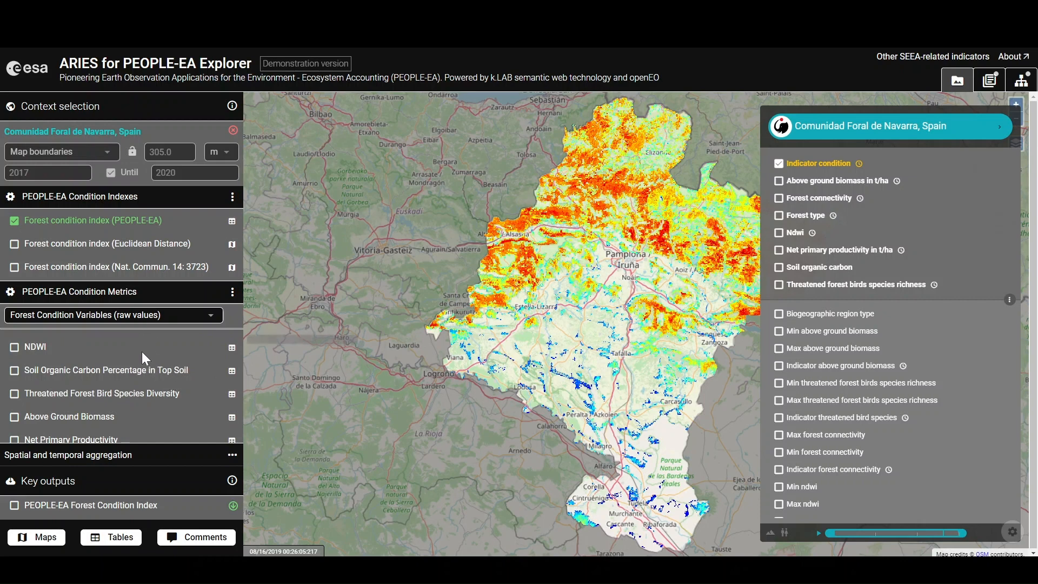
Step: Check the Forest Condition Indicators group, return to Forest Condition Variables (raw values), and compute the NDWI variable account for Navarra
left_click(176, 323)
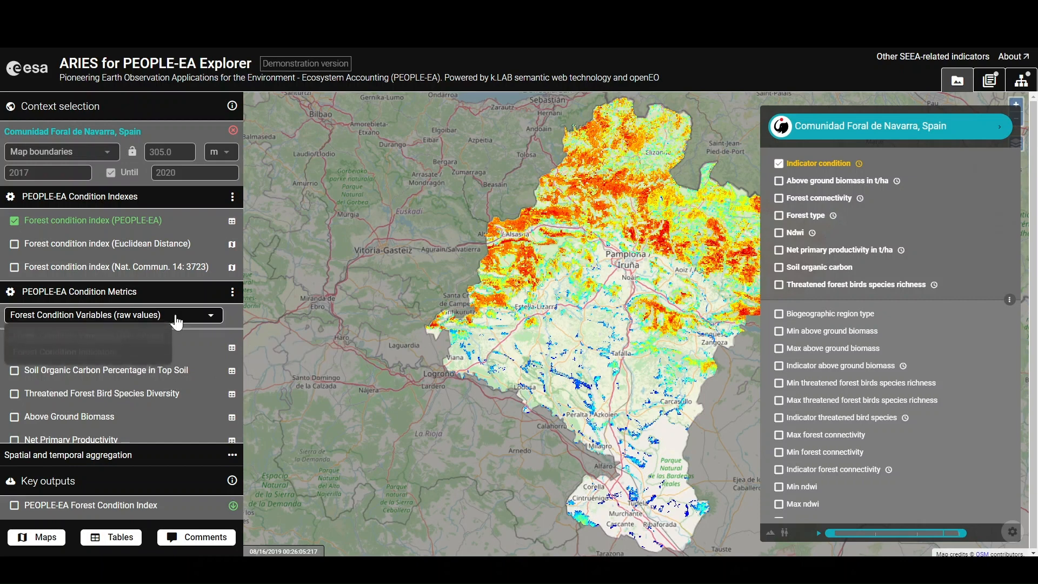
left_click(118, 353)
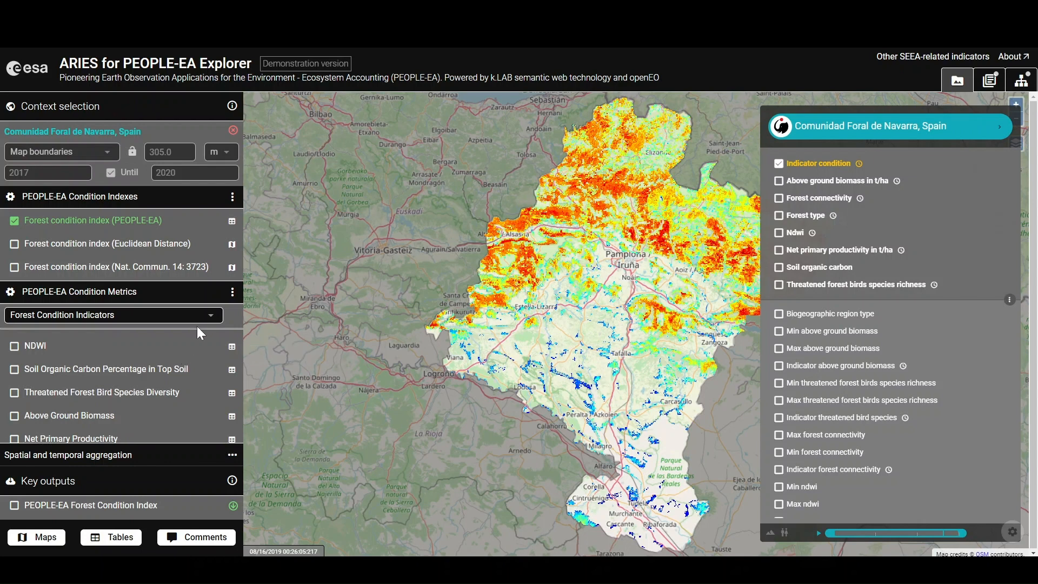
left_click(211, 317)
left_click(122, 336)
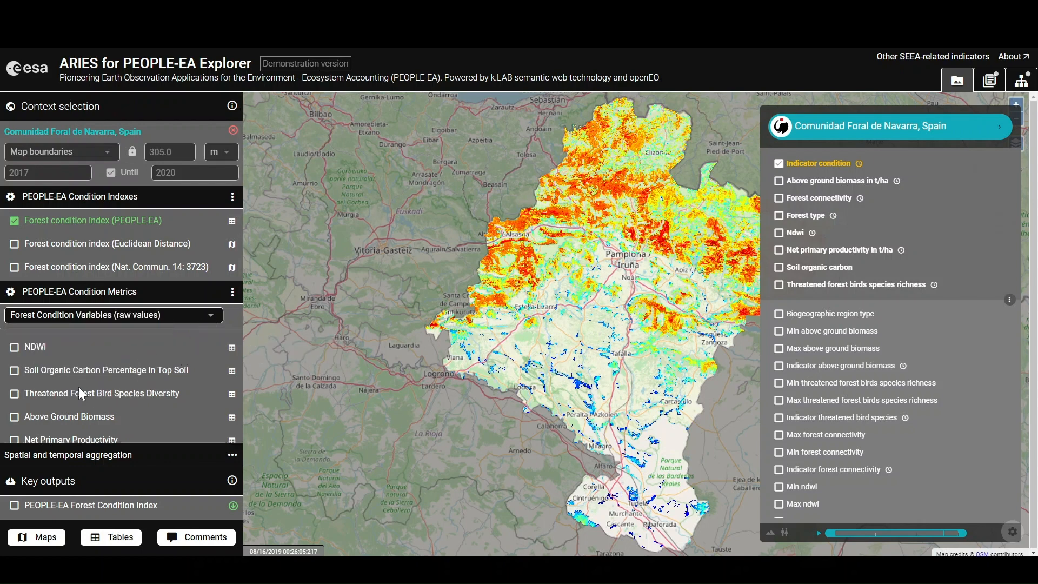
left_click(14, 348)
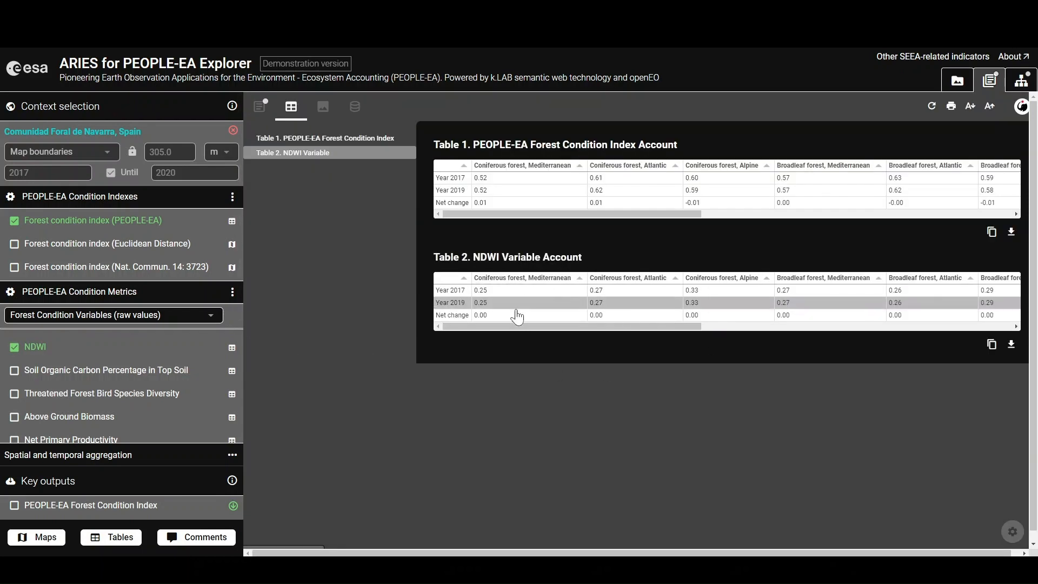
Step: Compute the NDWI account from the Forest Condition Indicators, and examine the resulting indicator table
left_click(186, 315)
left_click(114, 356)
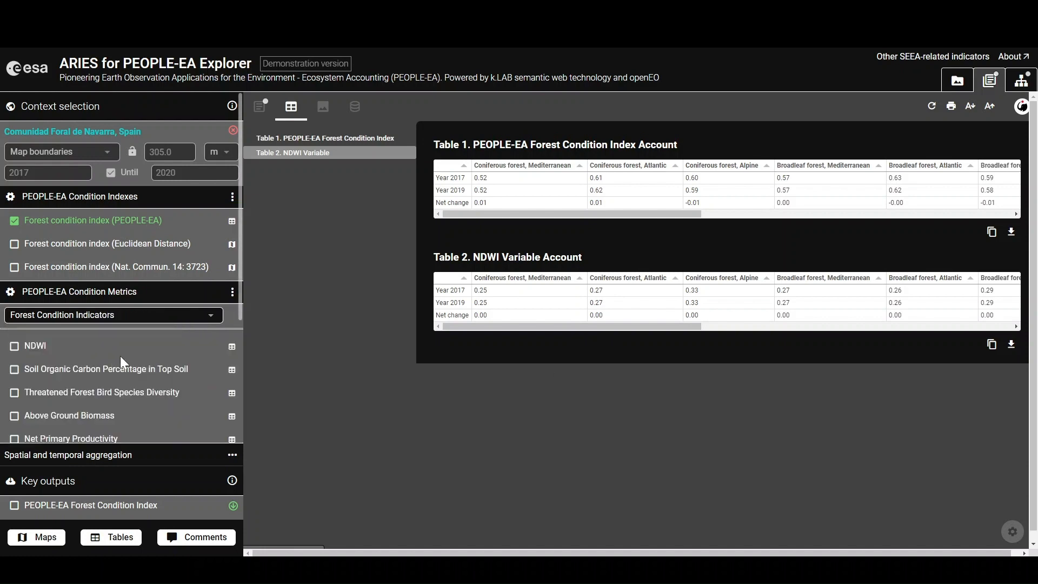
left_click(15, 347)
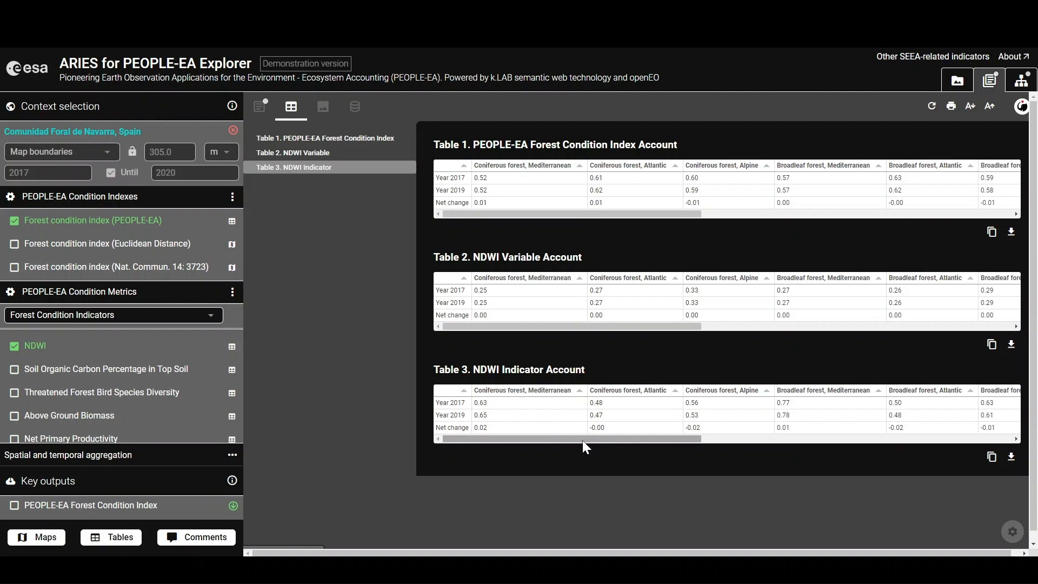
left_click_drag(582, 440, 524, 447)
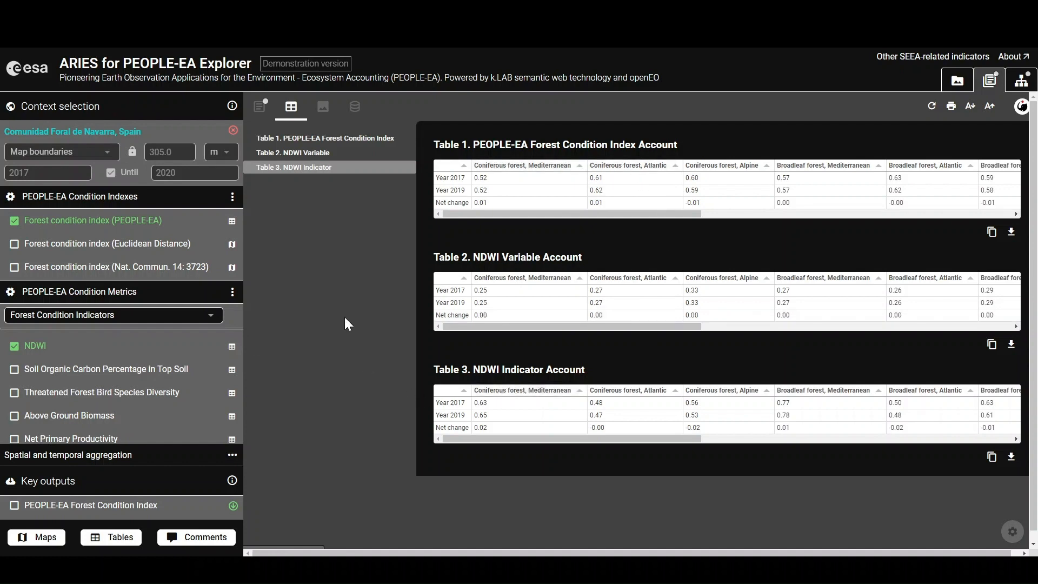
Step: Compare the Ndwi layer with the Indicator normalized difference water index layer on the Navarra map, and hide both layers
left_click(956, 80)
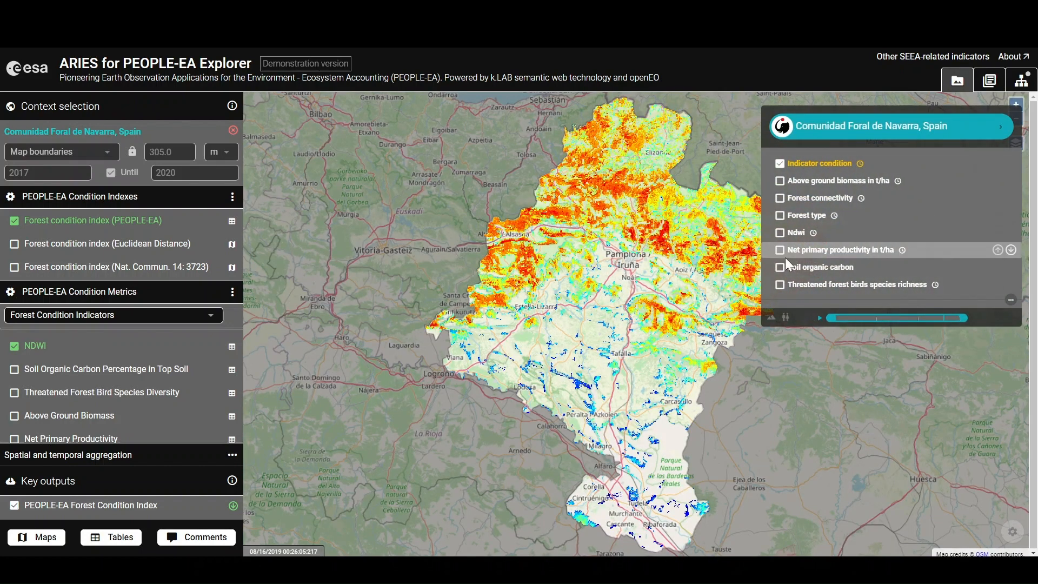
left_click(1008, 300)
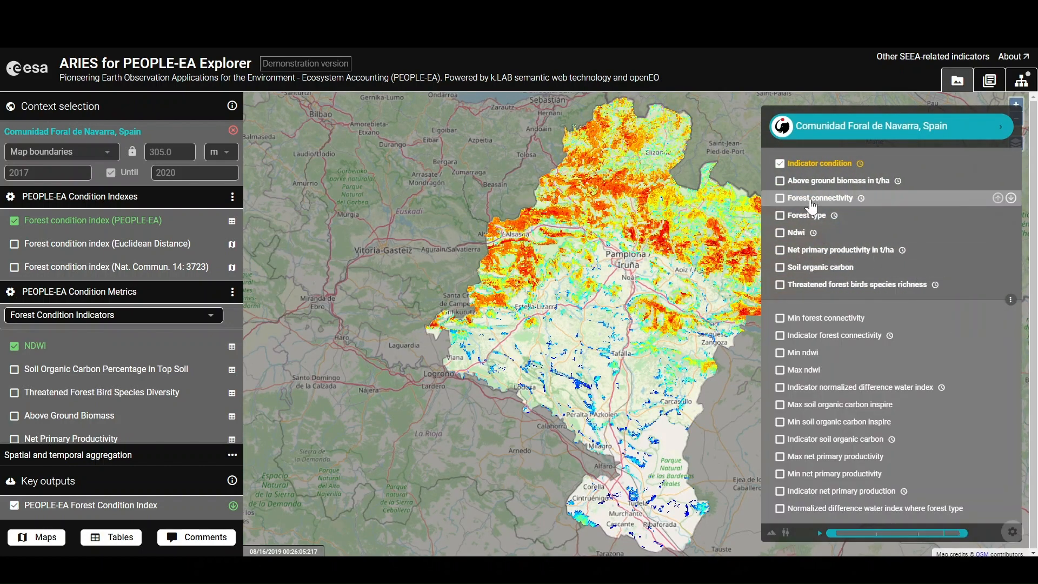
left_click(785, 171)
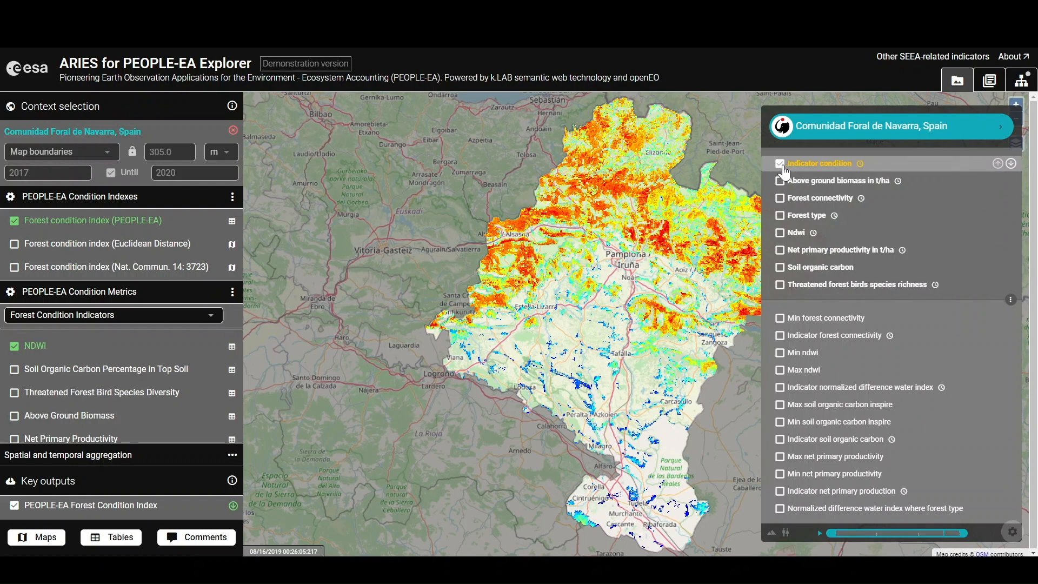
left_click(780, 233)
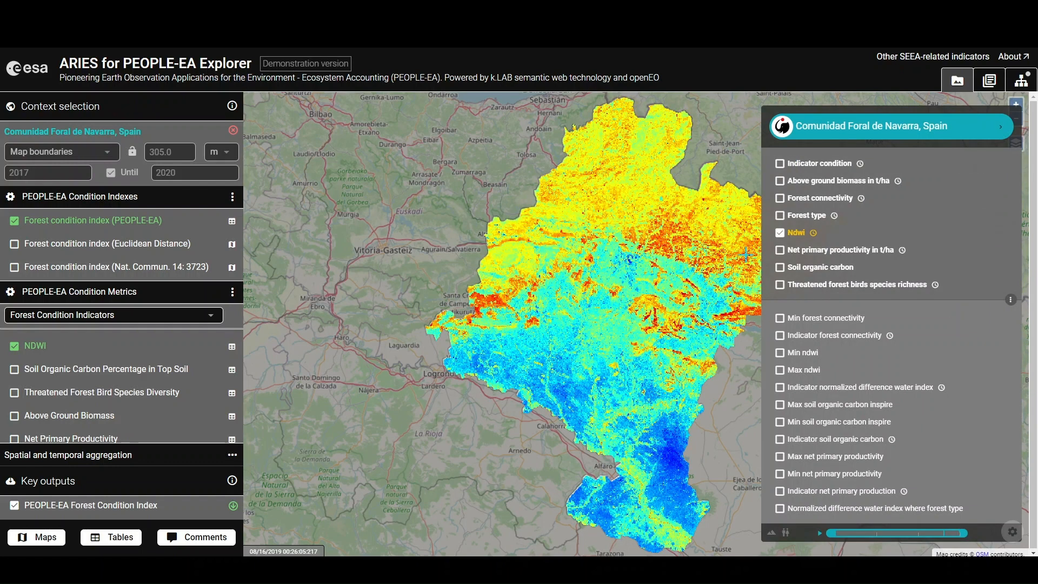
left_click(779, 387)
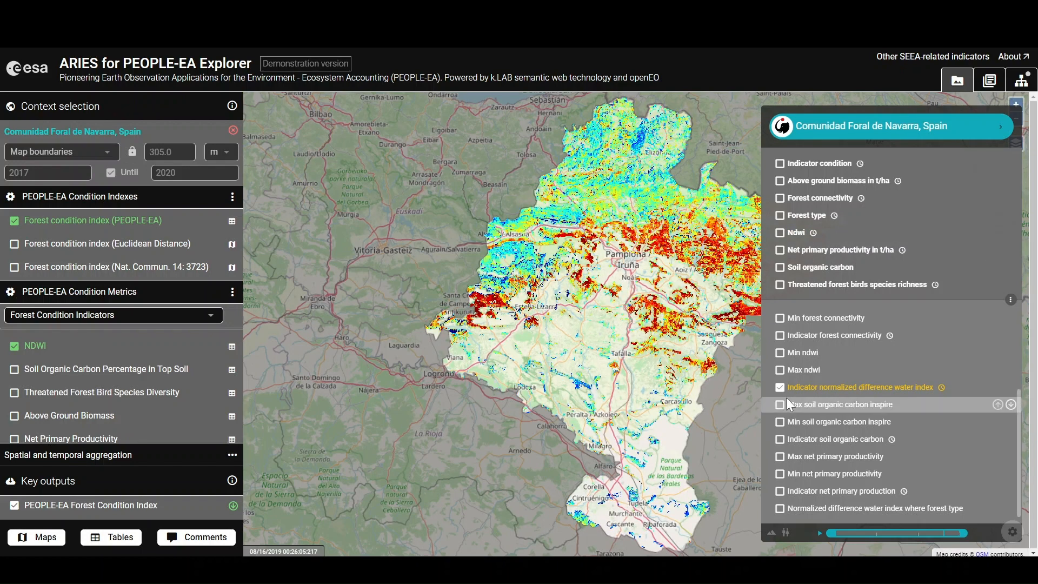
mouse_move(785, 396)
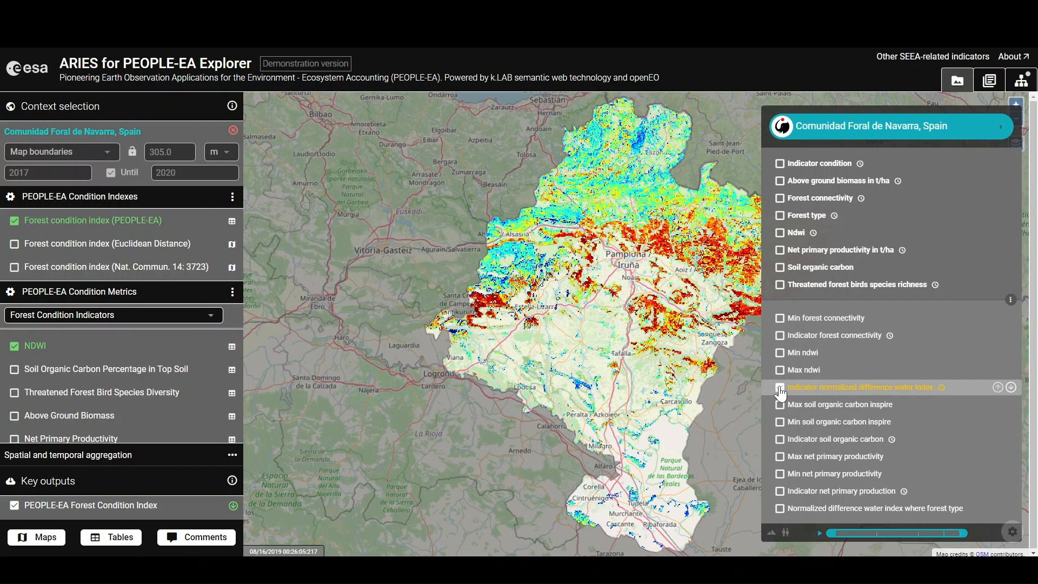
left_click(780, 389)
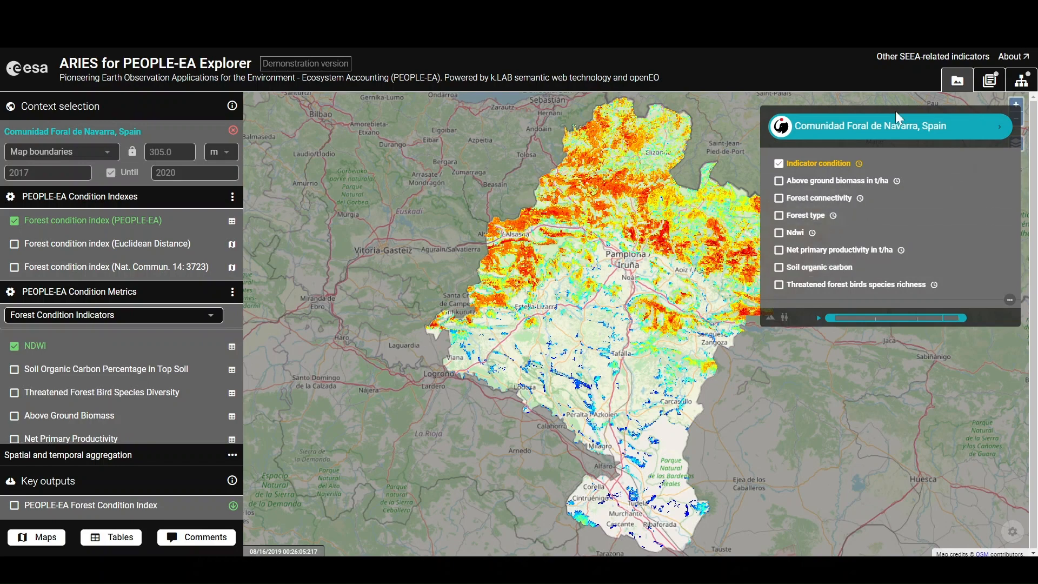
Step: Review the report's accounting tables, introduction text and figures section
left_click(988, 82)
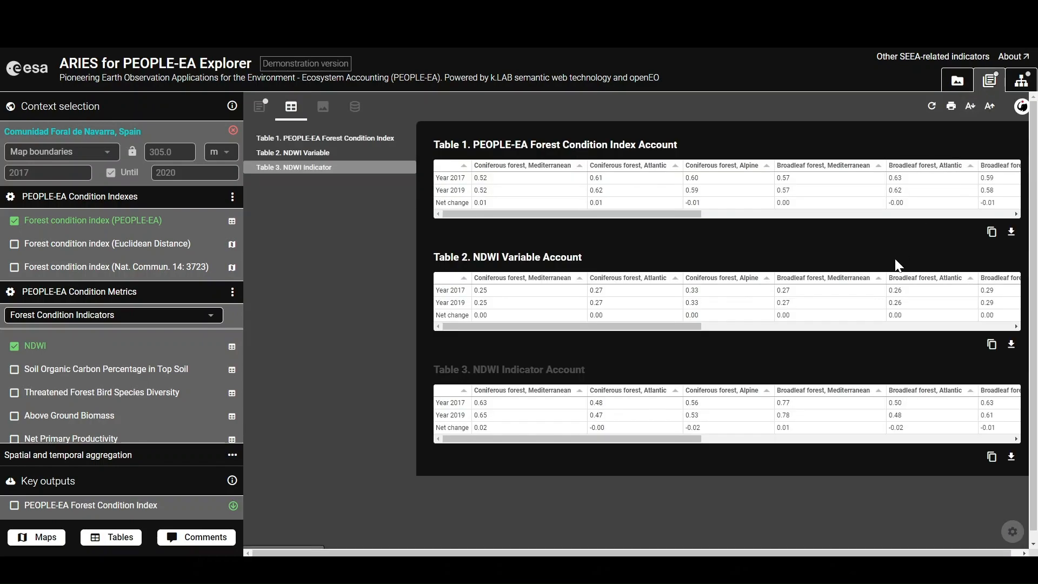
left_click(260, 107)
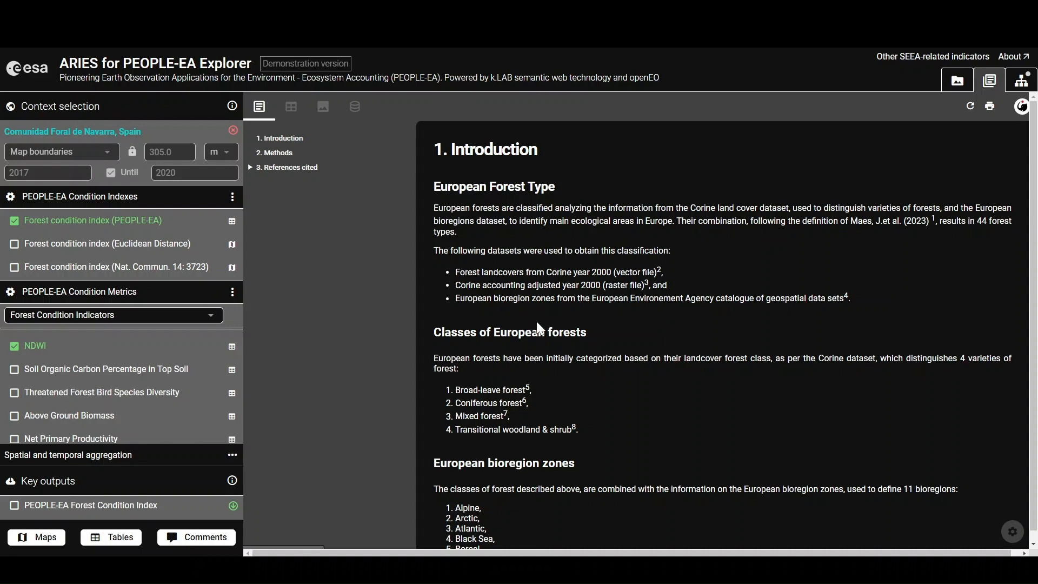
left_click(323, 108)
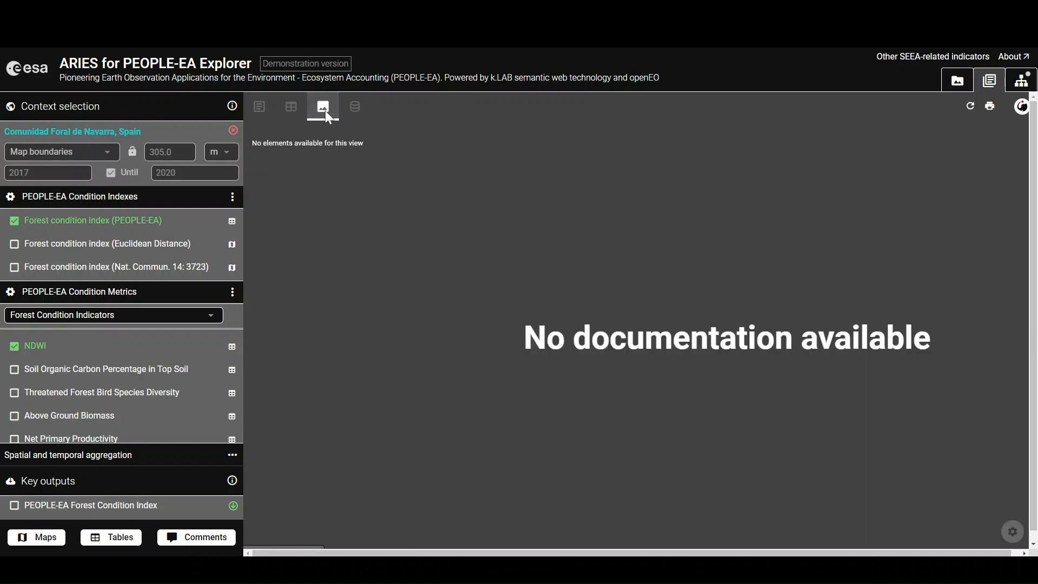
Step: Examine the descriptions of the datasets used in the report, through Threatened forest bird richness of Europe (2000)
left_click(354, 108)
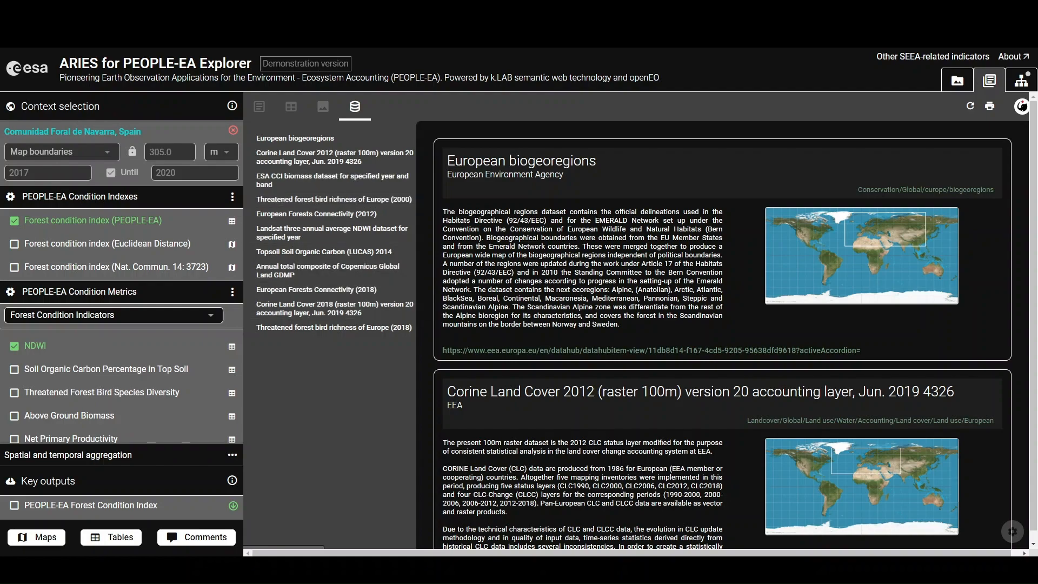
scroll(615, 398, "down", 9)
scroll(615, 397, "down", 3)
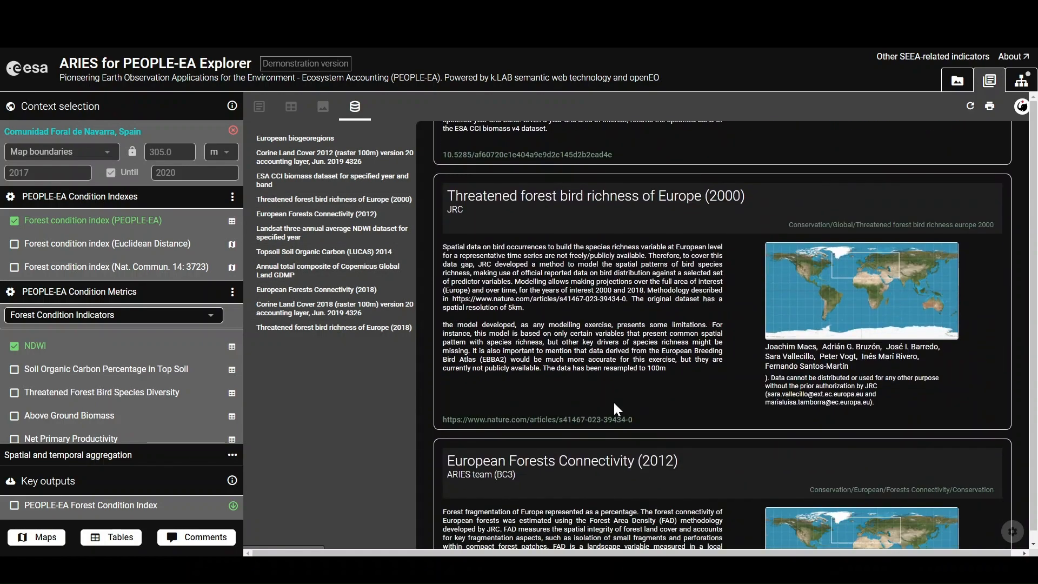
scroll(611, 400, "up", 4)
scroll(615, 397, "down", 3)
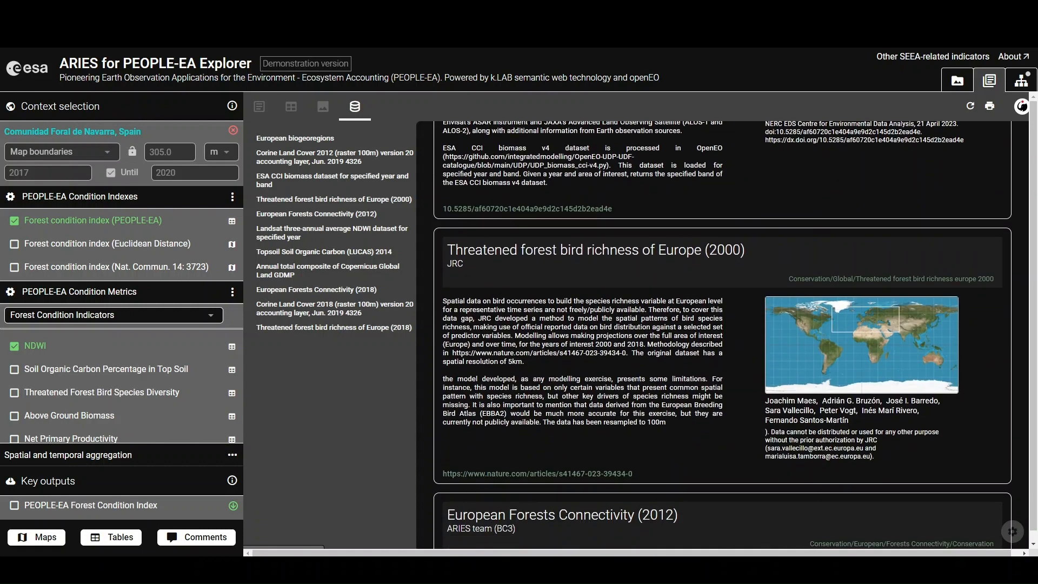
scroll(688, 388, "down", 2)
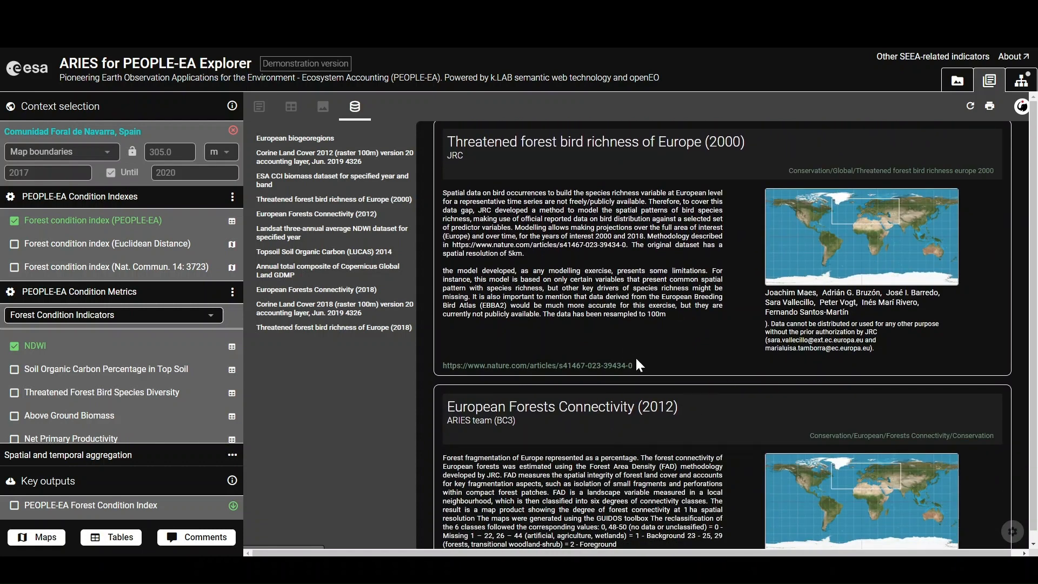
Step: View and close the article linked under Threatened forest bird richness of Europe (2000), and examine the Dataflow diagram
left_click(603, 366)
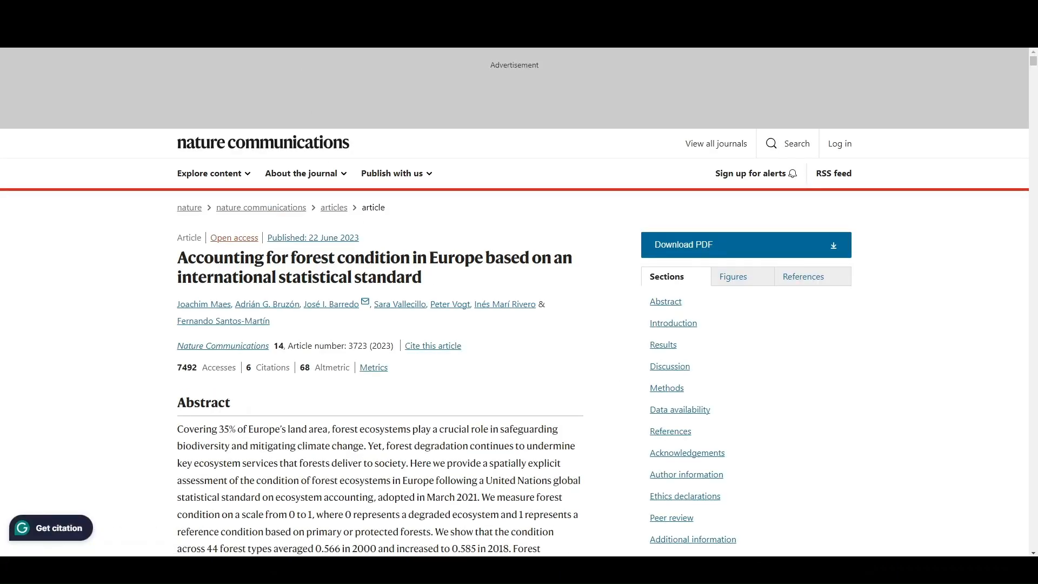
key("ctrl+w")
left_click(1021, 80)
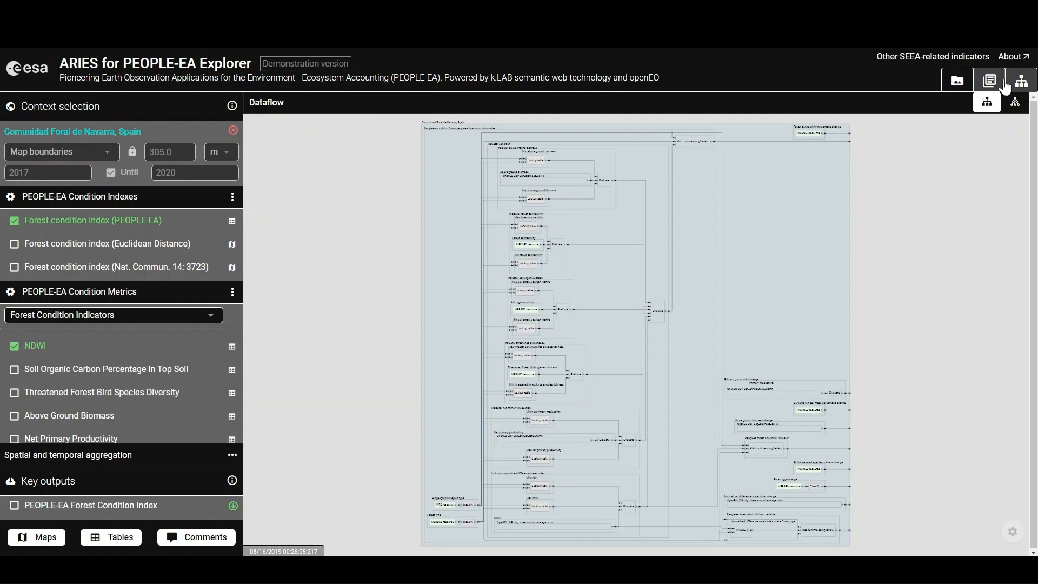
Step: Show only the Above ground biomass layer on the map, and check its download formats without downloading it
left_click(963, 82)
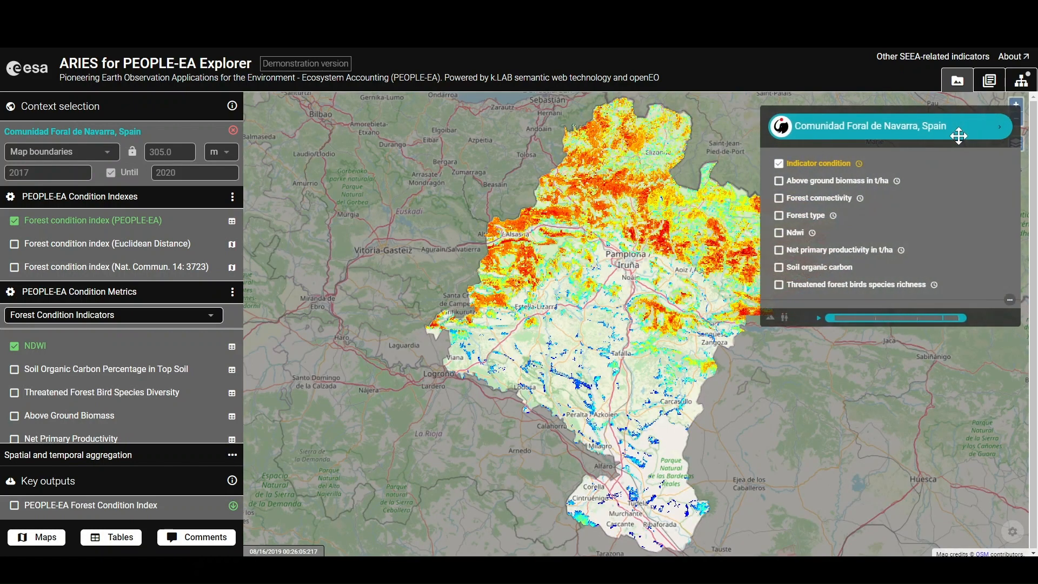
left_click(780, 166)
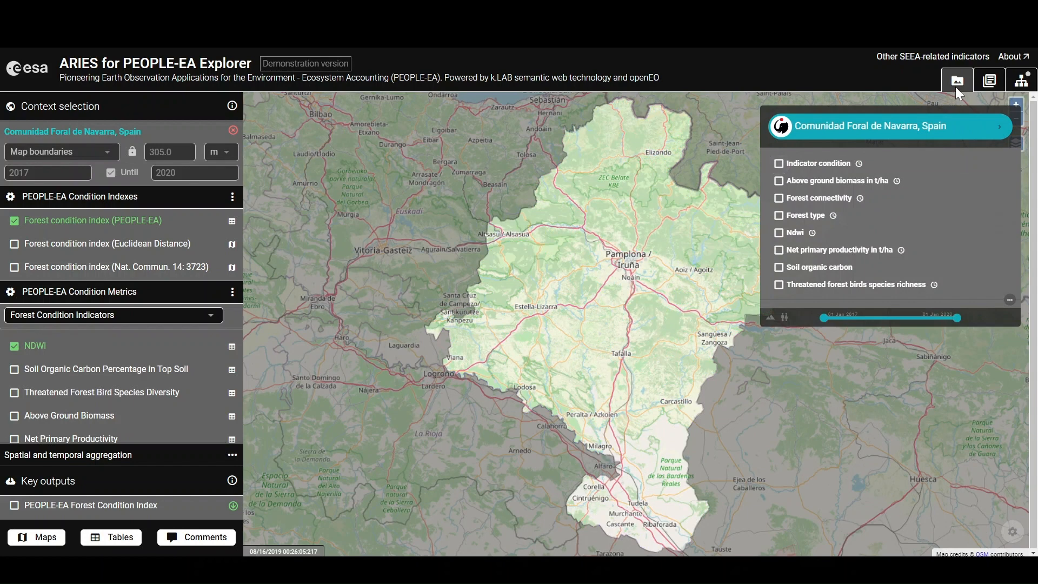
left_click(779, 181)
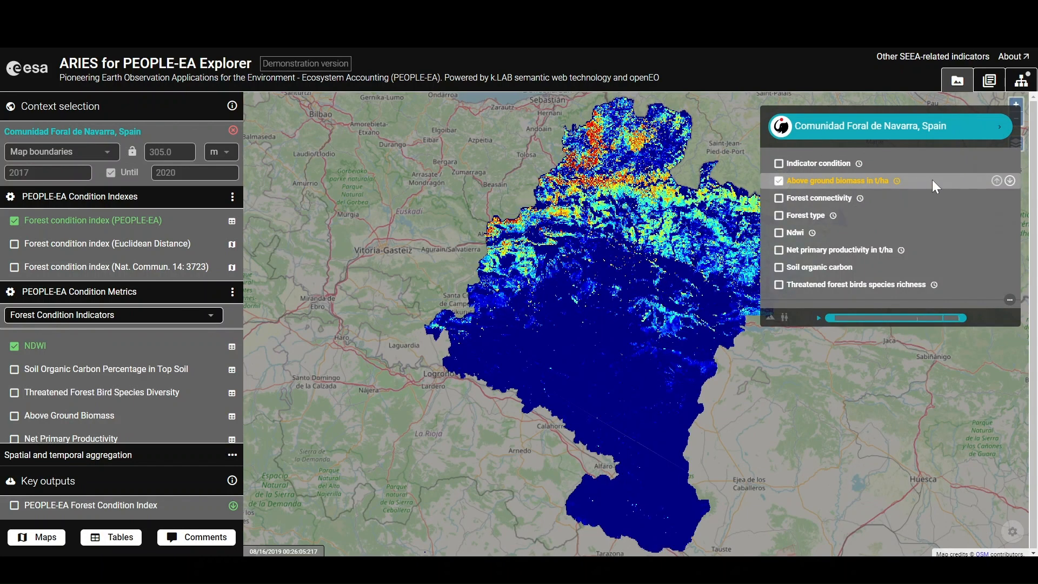
left_click(1010, 181)
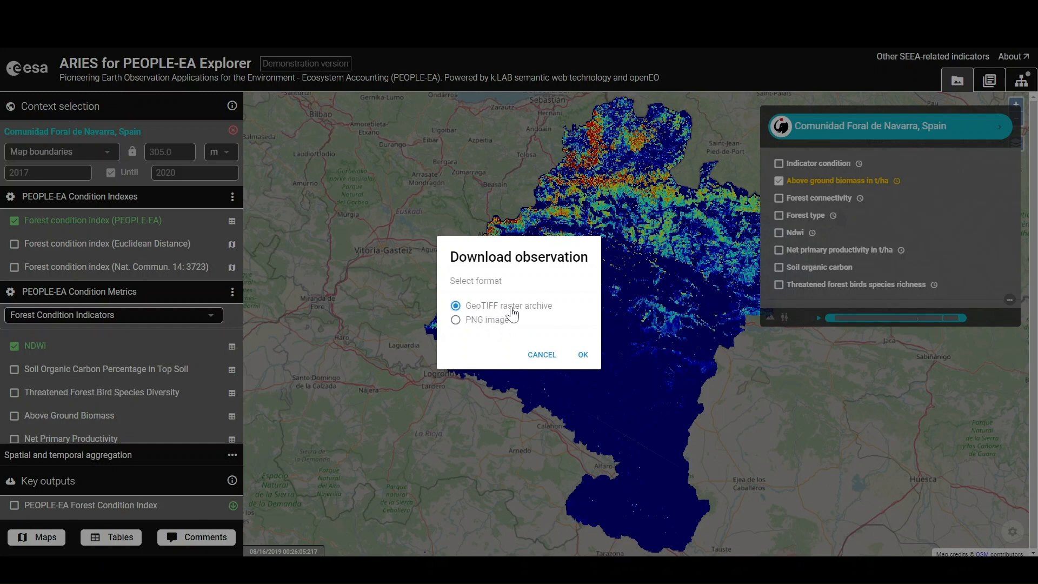
left_click(541, 355)
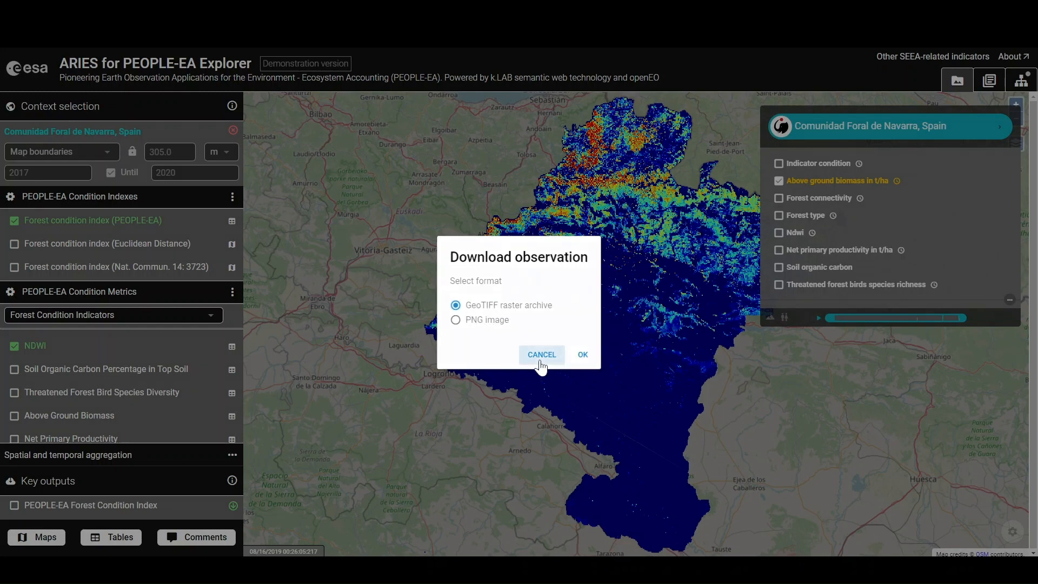
Step: Check the download option for the PEOPLE-EA Forest Condition Index Account table in the report
left_click(991, 83)
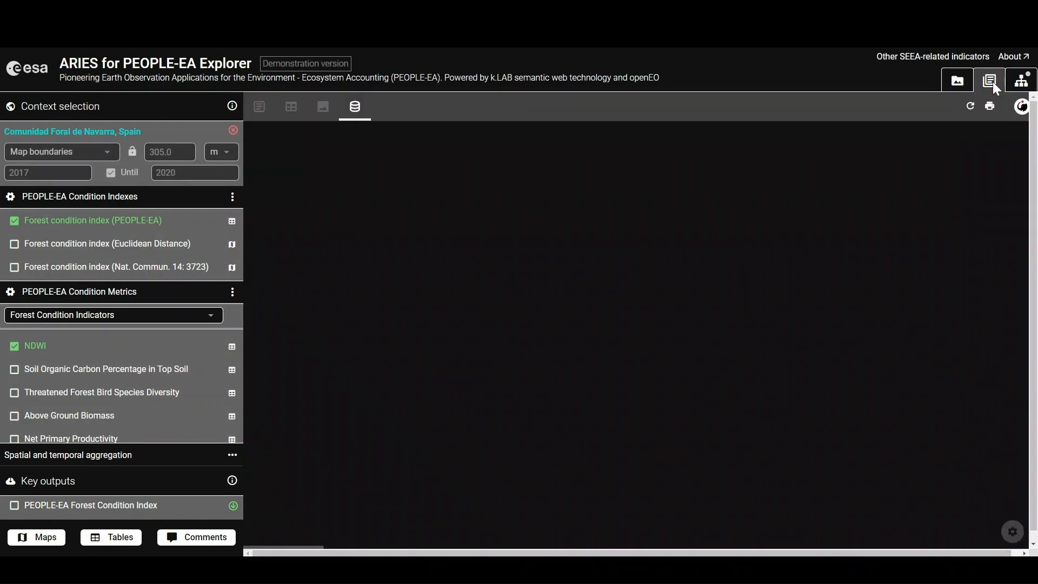
left_click(291, 109)
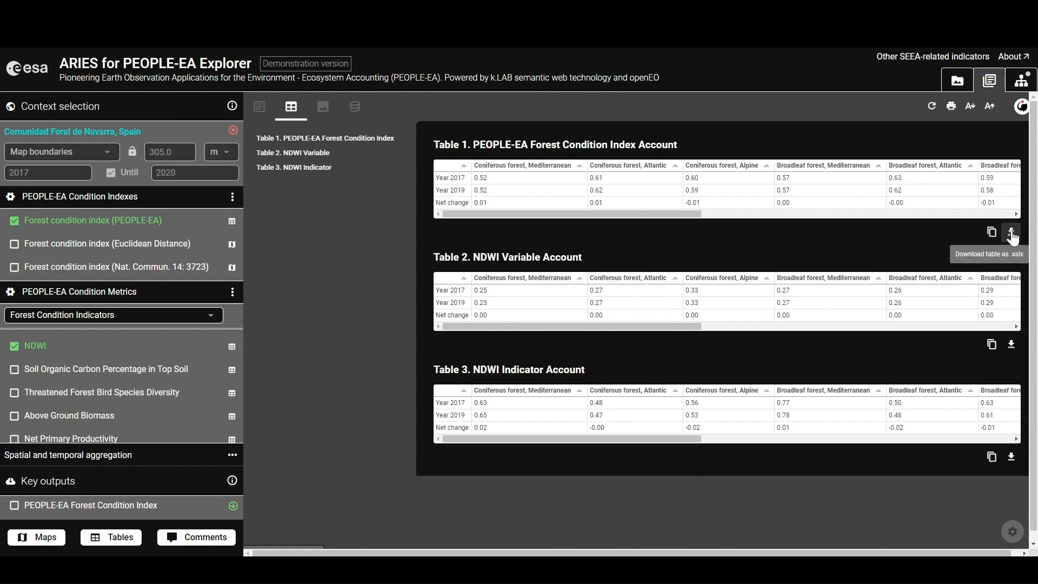
Step: Replace the Above ground biomass layer on the map with the PEOPLE-EA Forest Condition Index key output, and download that output
left_click(958, 83)
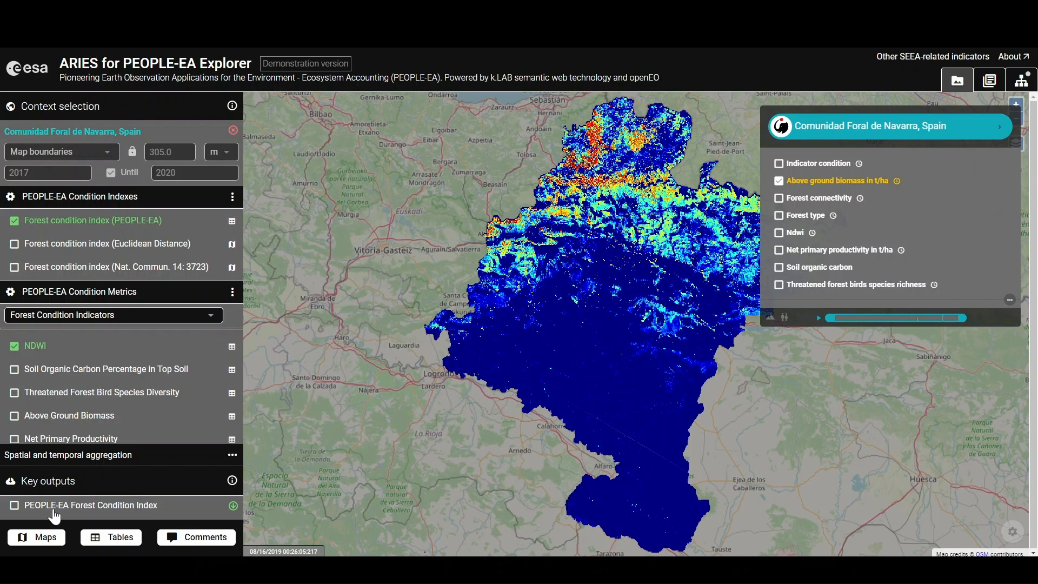
left_click(778, 182)
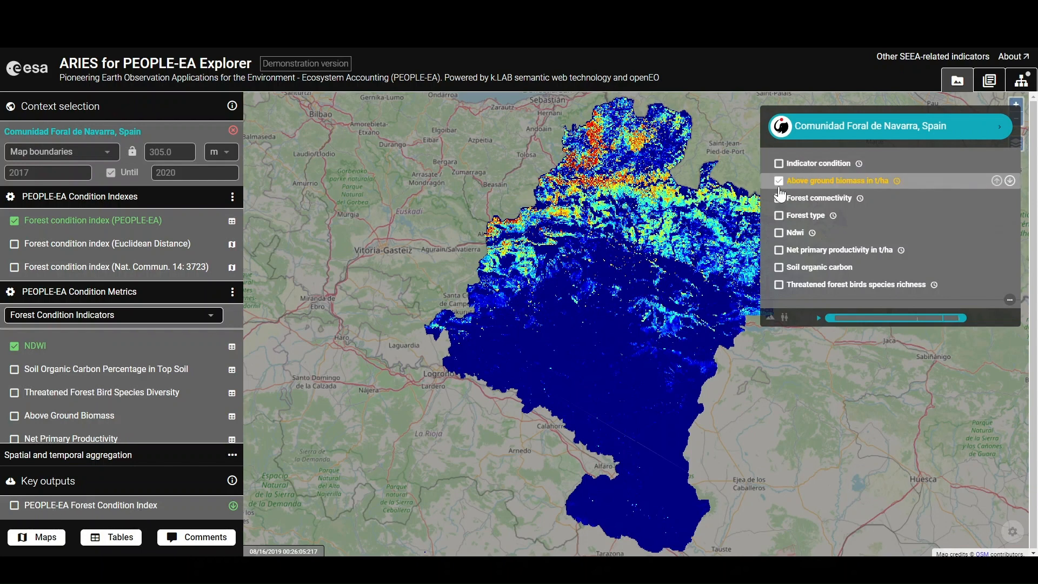
left_click(14, 505)
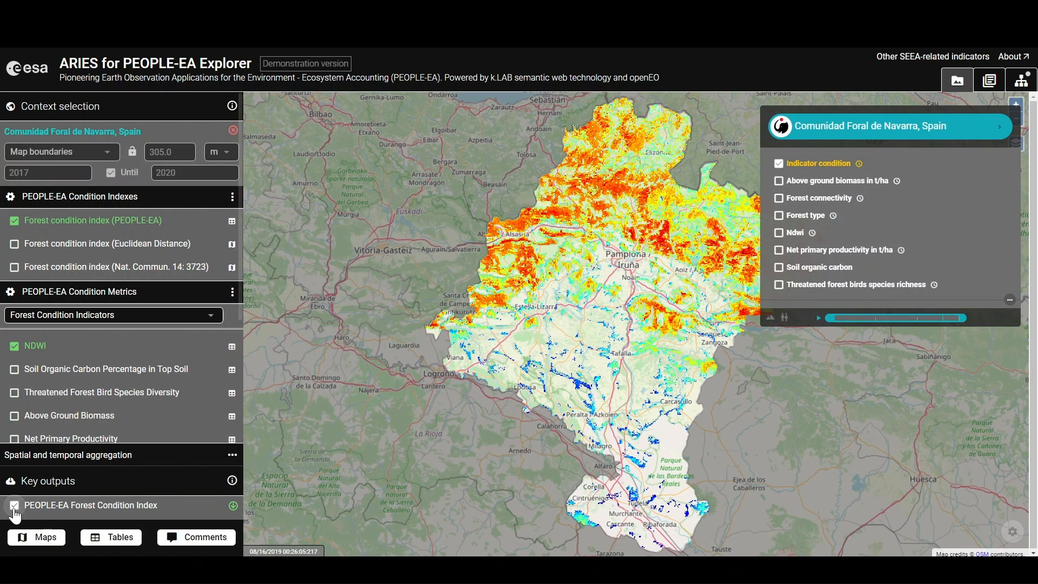
left_click(234, 508)
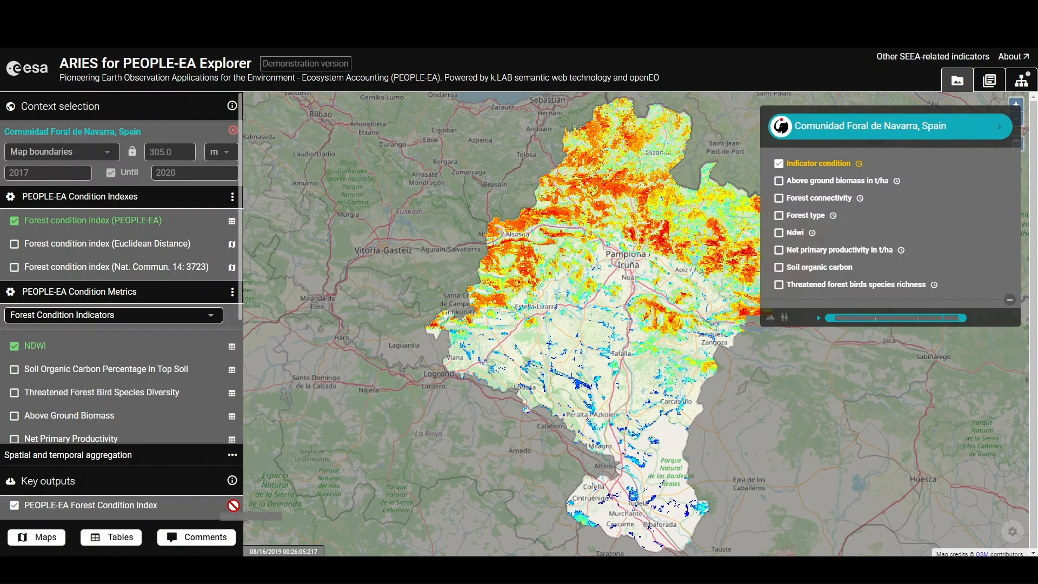